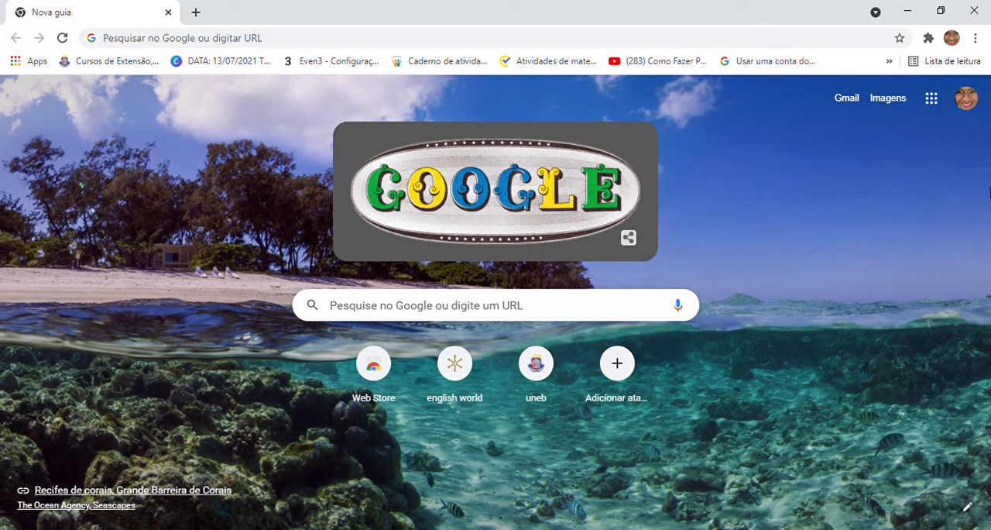
# Step: Open Google Sala de Aula from the list of Google apps
pyautogui.click(932, 101)
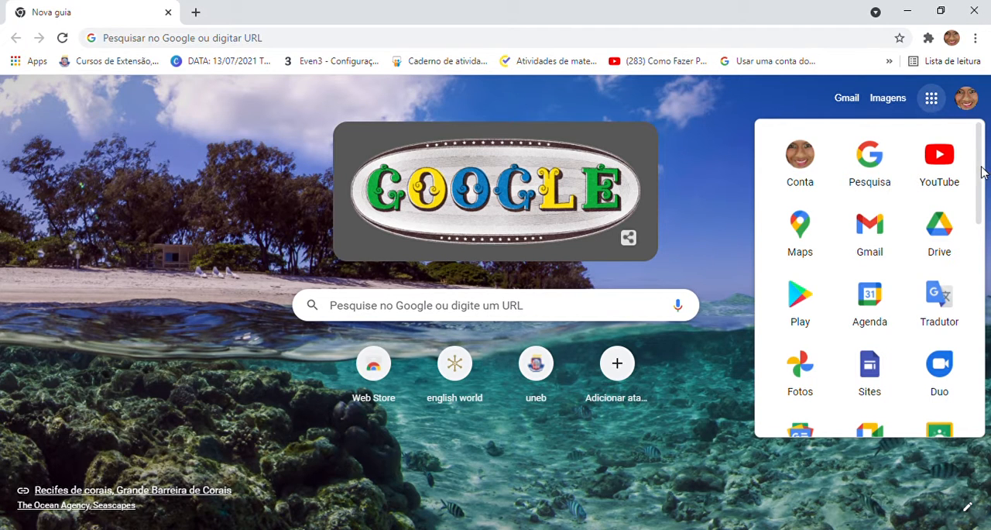
pyautogui.scroll(-7, 980, 170)
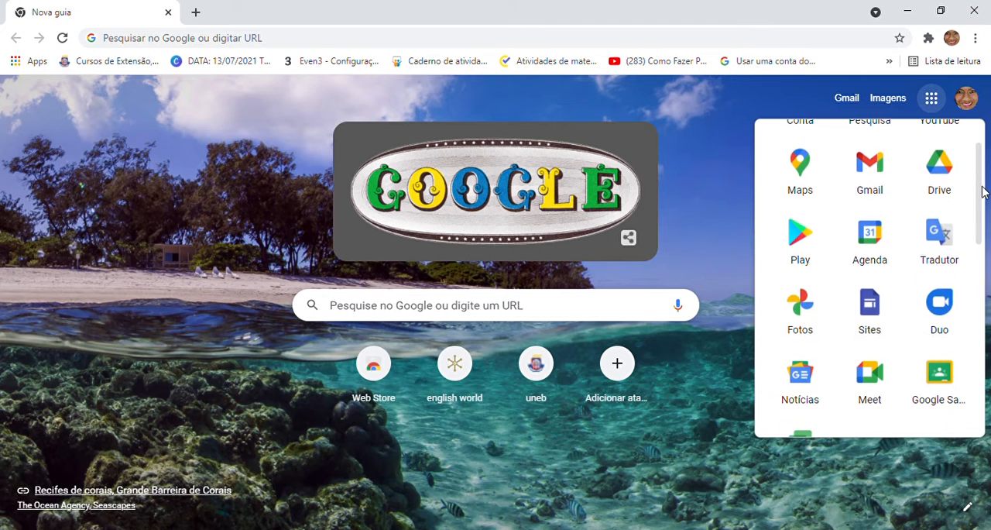
pyautogui.scroll(5, 980, 245)
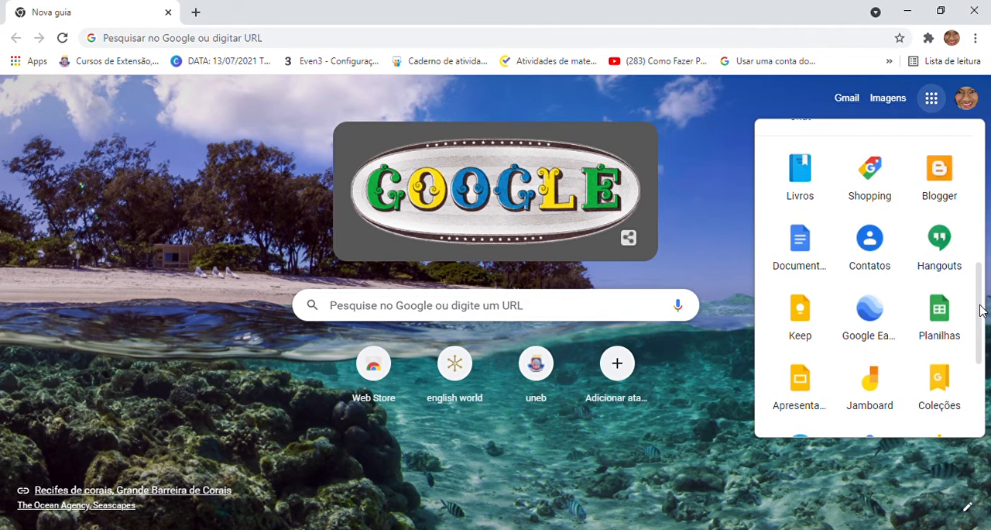
pyautogui.moveTo(978, 245); pyautogui.dragTo(983, 170)
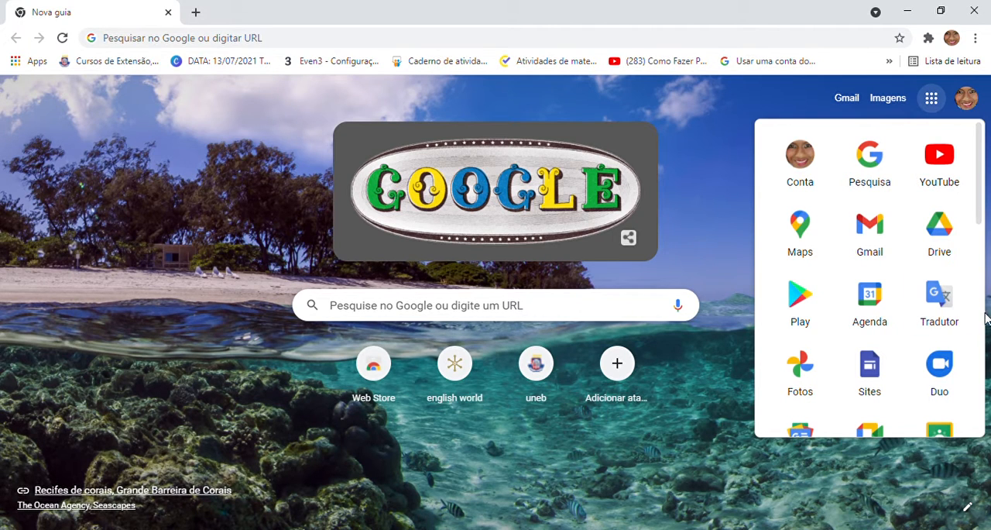
pyautogui.scroll(-1, 983, 214)
pyautogui.scroll(-2, 982, 214)
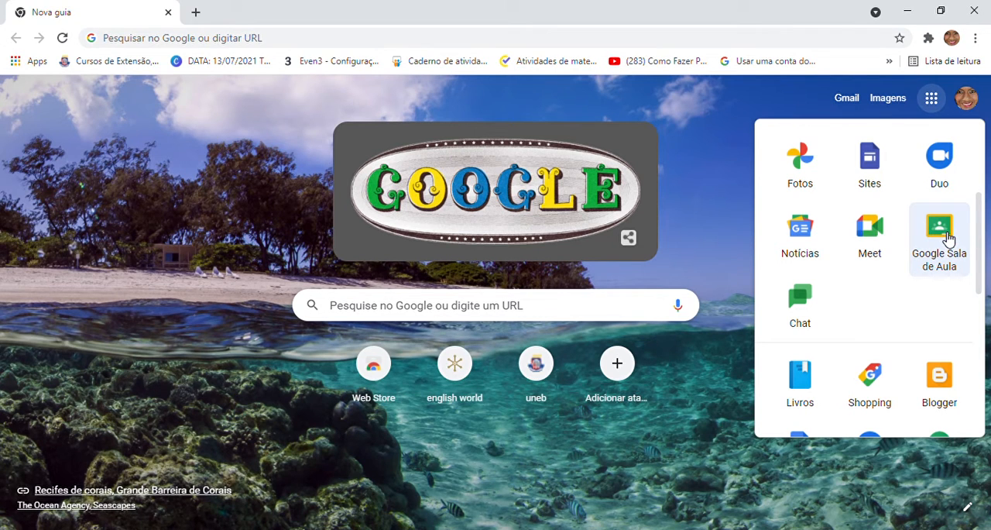
pyautogui.click(949, 238)
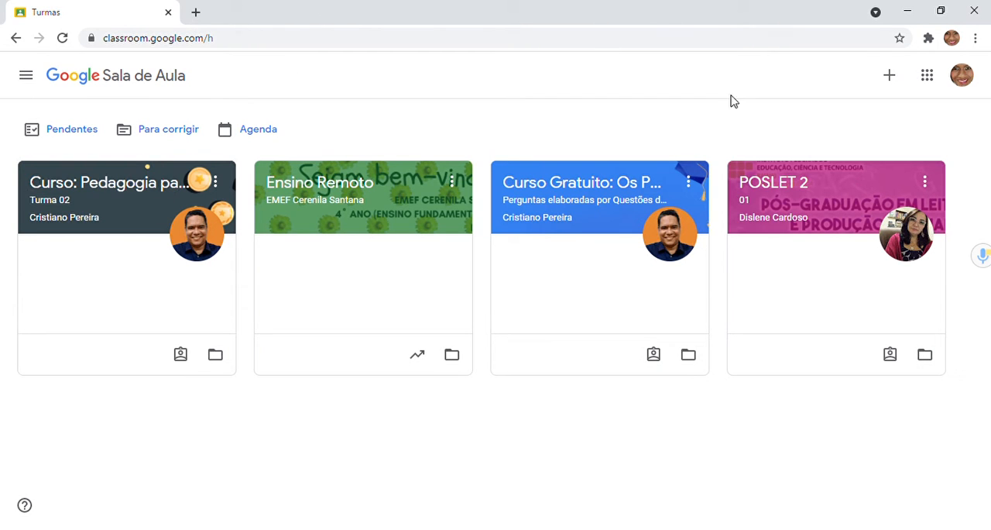
# Step: Start creating a new class and accept the notice about not using Google Sala de Aula in a school with students
pyautogui.click(899, 90)
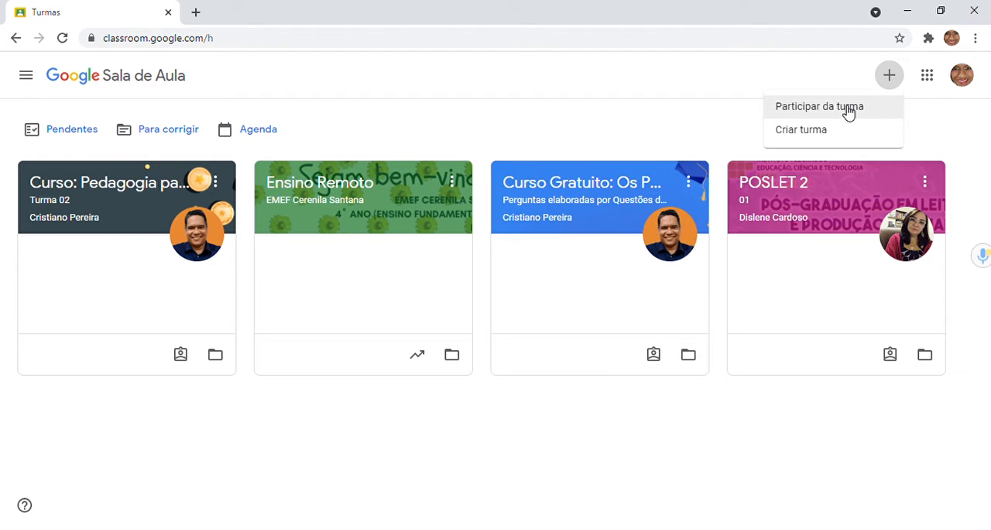
pyautogui.click(814, 130)
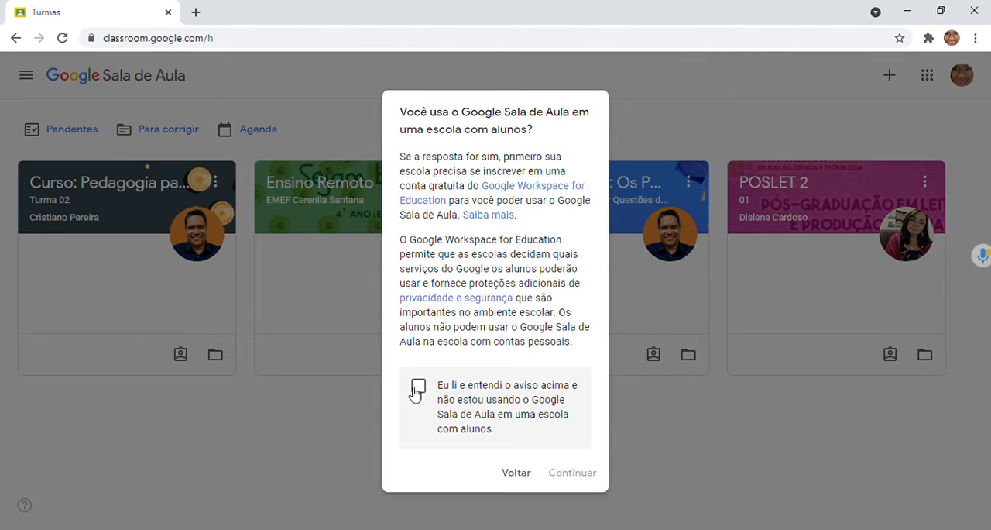
pyautogui.click(426, 387)
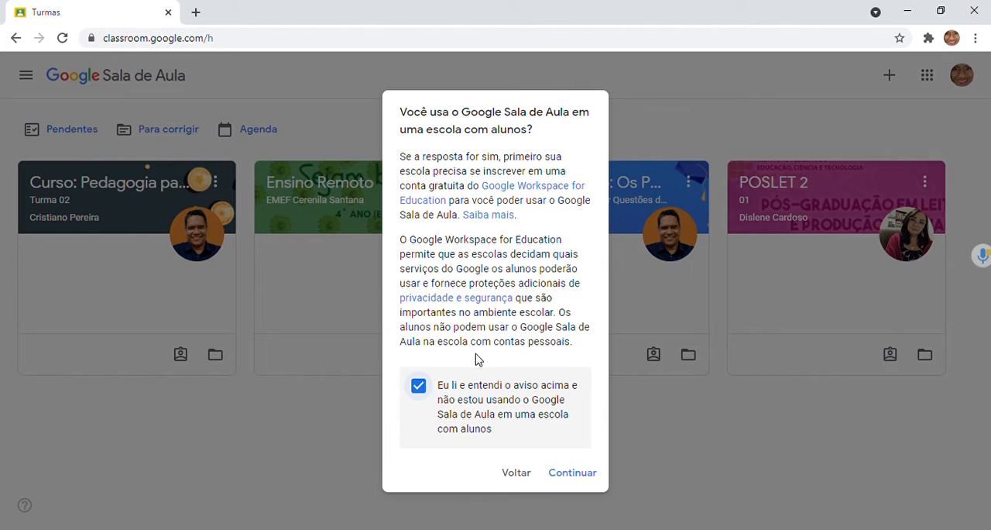
pyautogui.click(588, 480)
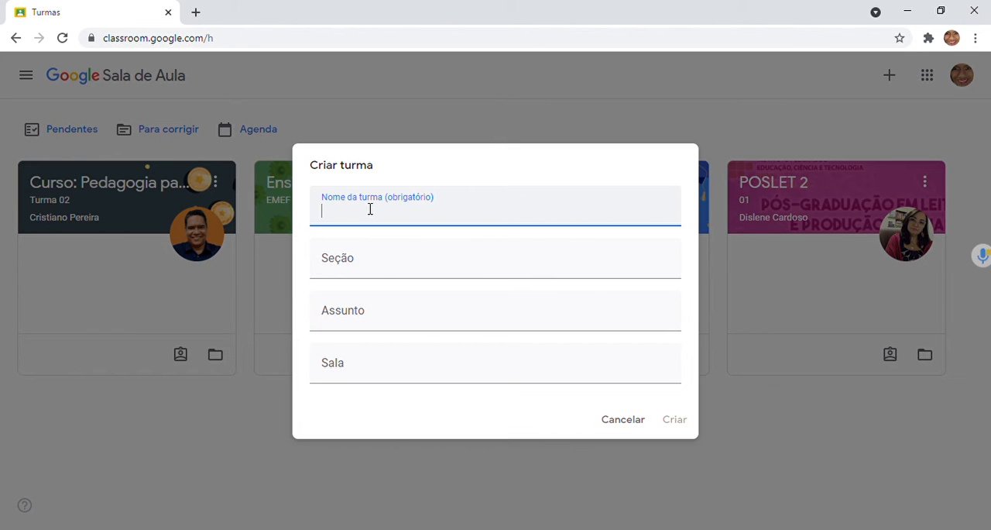
# Step: Name the new class ESCOLA PIMENTEL DE BARROS
pyautogui.write('ESCOLA PIMENTEL DE BARROS')
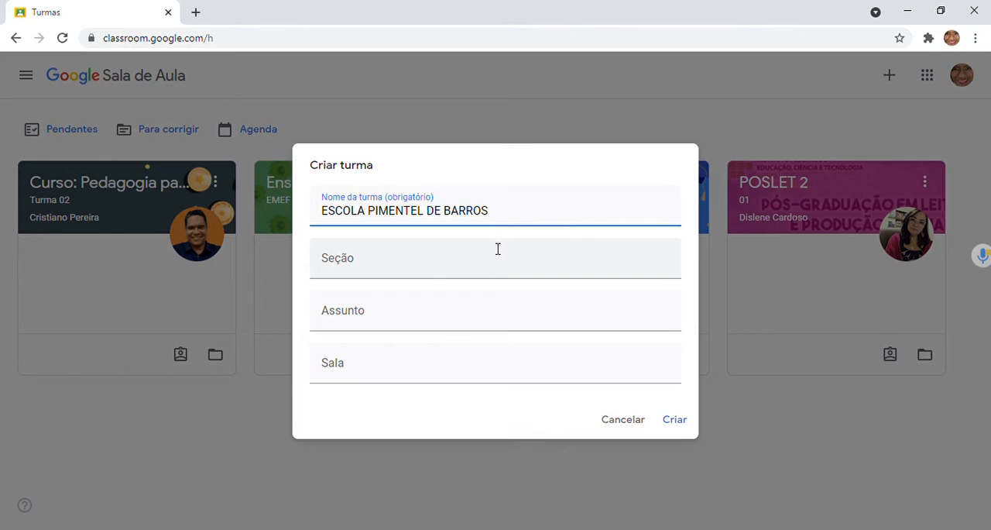
# Step: Leave the section empty and set the class subject (Assunto) to Língua Portuguesa
pyautogui.click(434, 269)
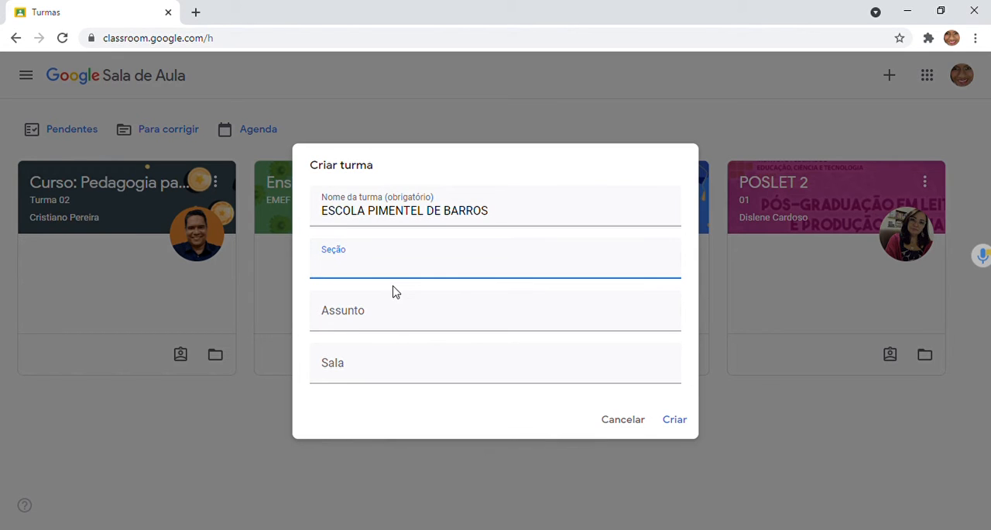
pyautogui.click(368, 325)
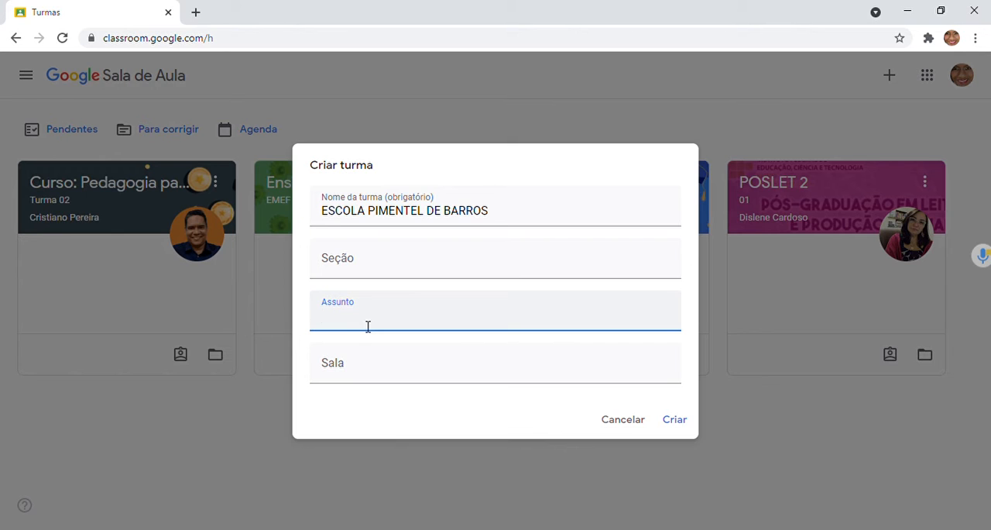
pyautogui.write('lÍN')
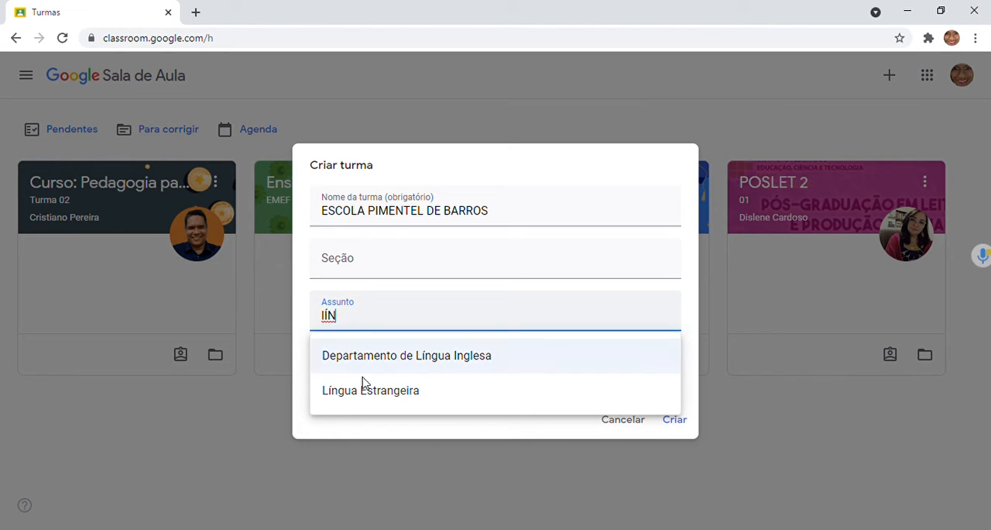
pyautogui.press('BackSpace')
pyautogui.press('BackSpace')
pyautogui.press('BackSpace')
pyautogui.click(393, 320)
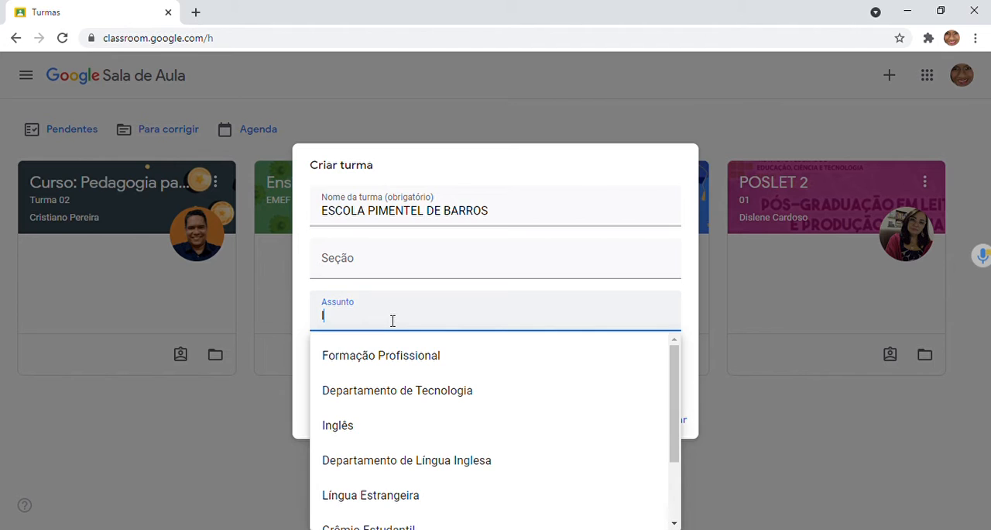
pyautogui.write('liN')
pyautogui.press('BackSpace')
pyautogui.press('BackSpace')
pyautogui.press('BackSpace')
pyautogui.write('Língua Portuguesa')
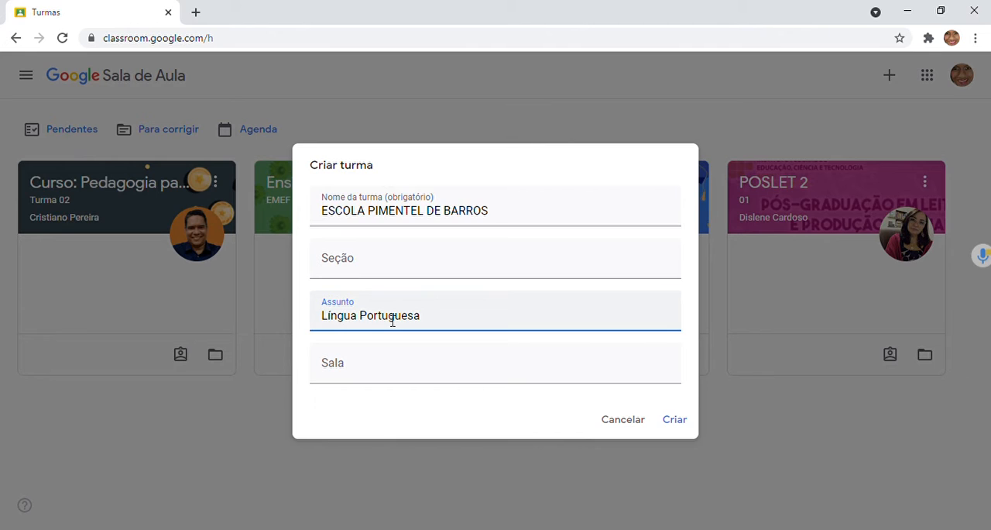
# Step: Set the room (Sala) to 011 and create the class
pyautogui.click(366, 377)
pyautogui.write('011')
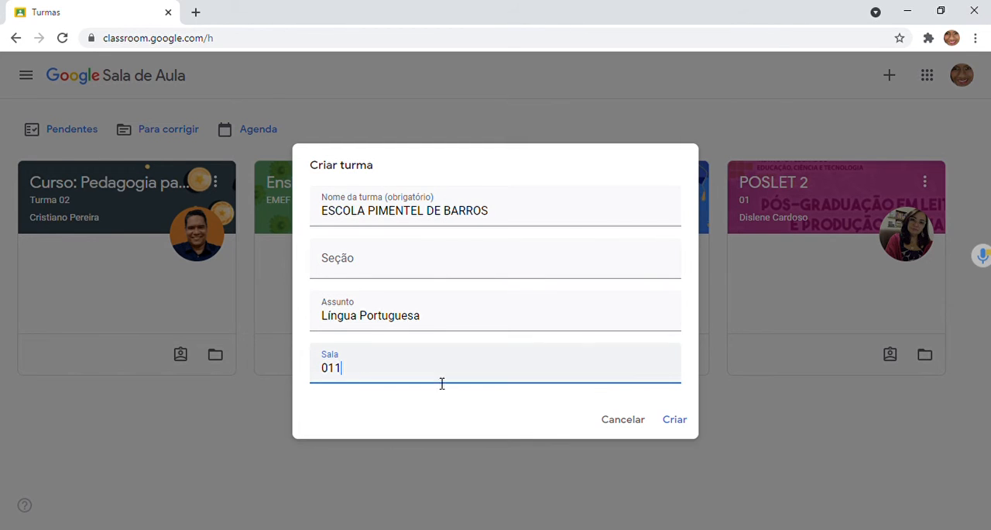
pyautogui.click(676, 420)
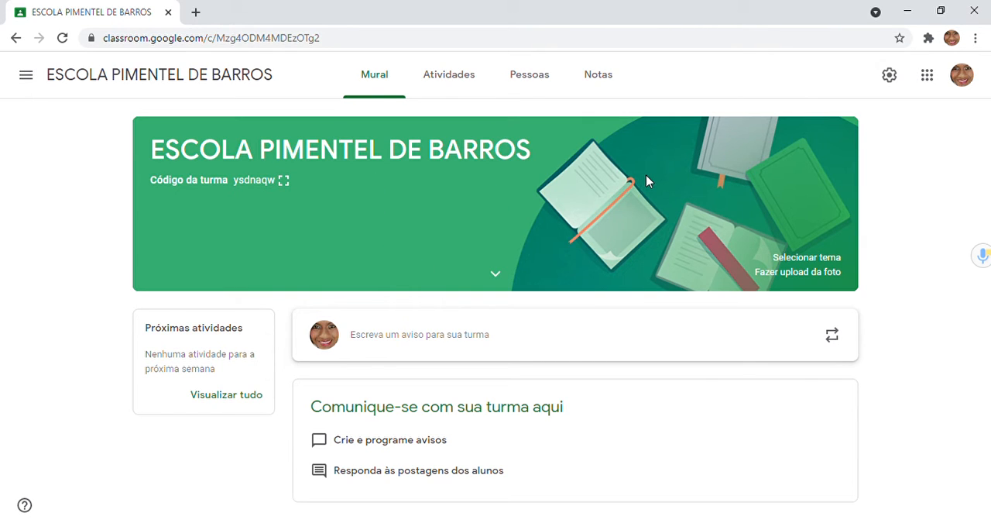
# Step: View the class code enlarged, close it, and expand the class banner to show the subject and room details
pyautogui.click(286, 182)
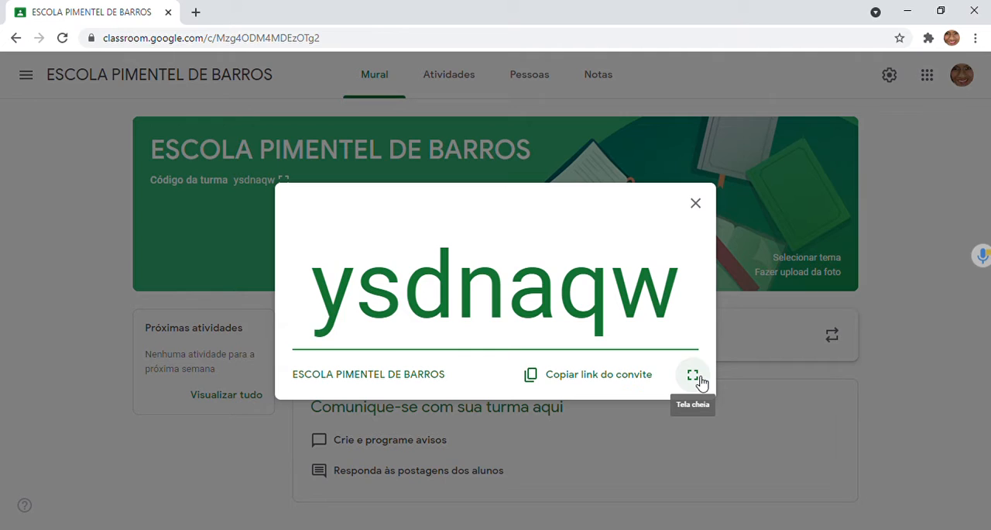
pyautogui.click(696, 205)
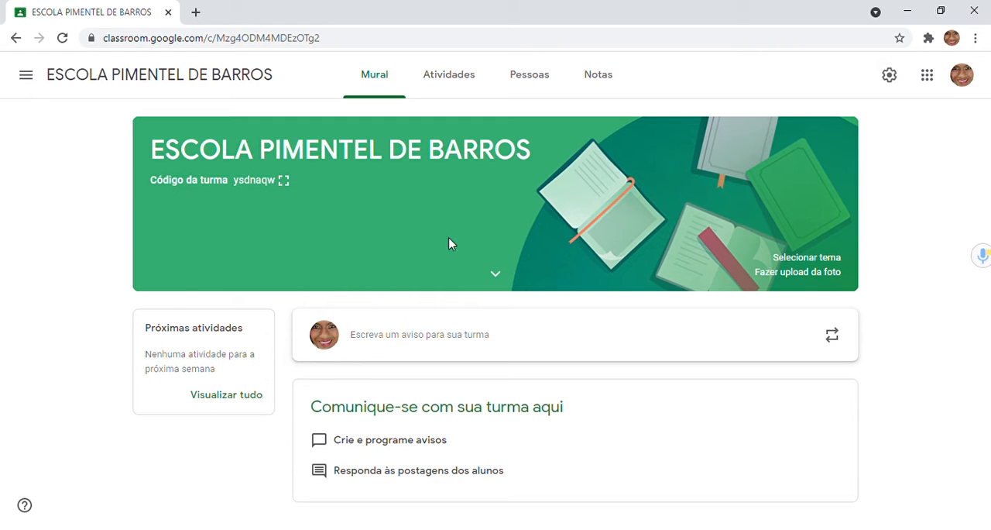
pyautogui.click(498, 276)
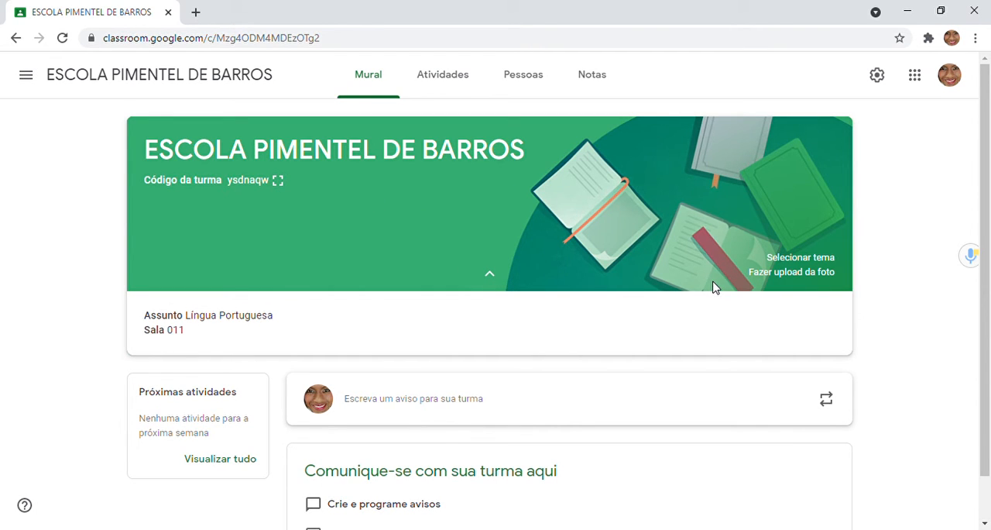
pyautogui.click(489, 274)
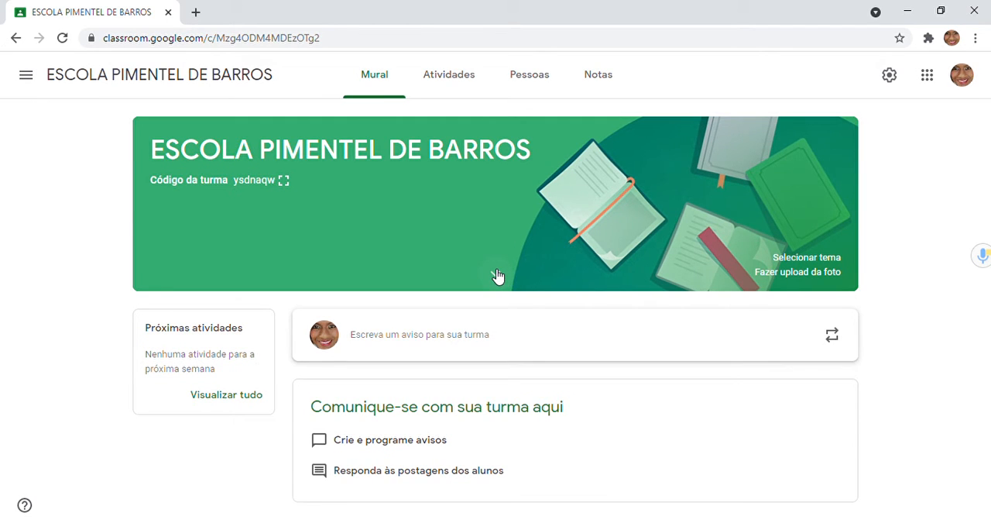
pyautogui.click(498, 277)
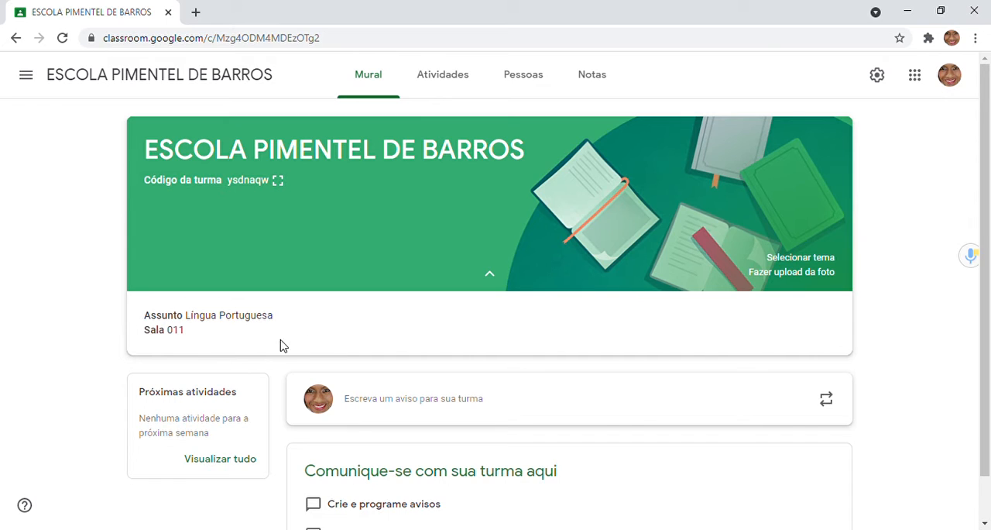
# Step: Open the class theme gallery and look through the Português e História, Matemática e ciências, Artes, Esportes and Outro categories
pyautogui.click(816, 262)
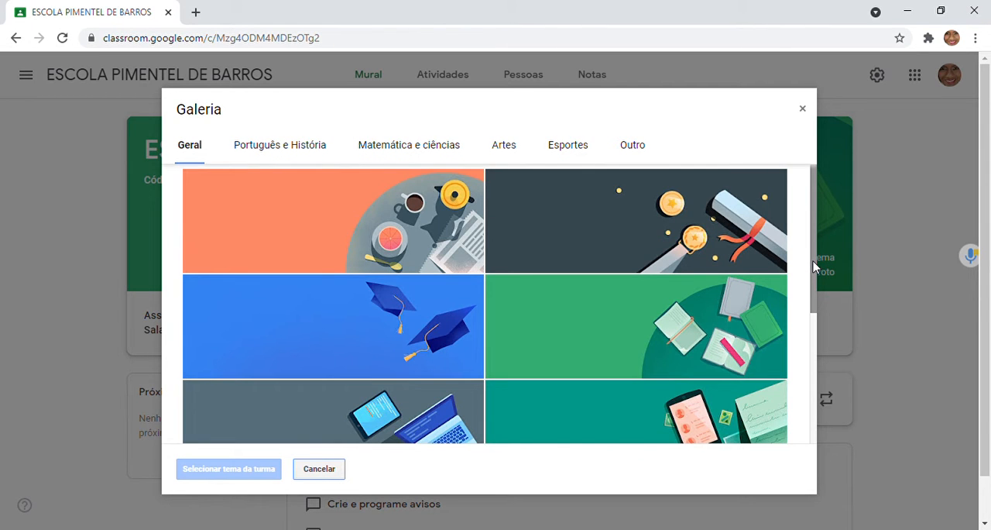
pyautogui.moveTo(815, 269); pyautogui.dragTo(818, 229)
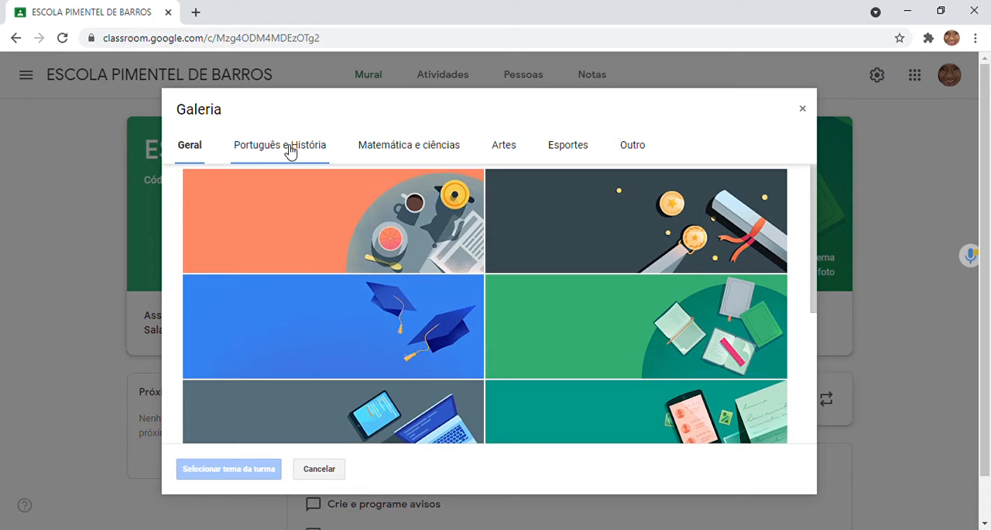
pyautogui.click(285, 150)
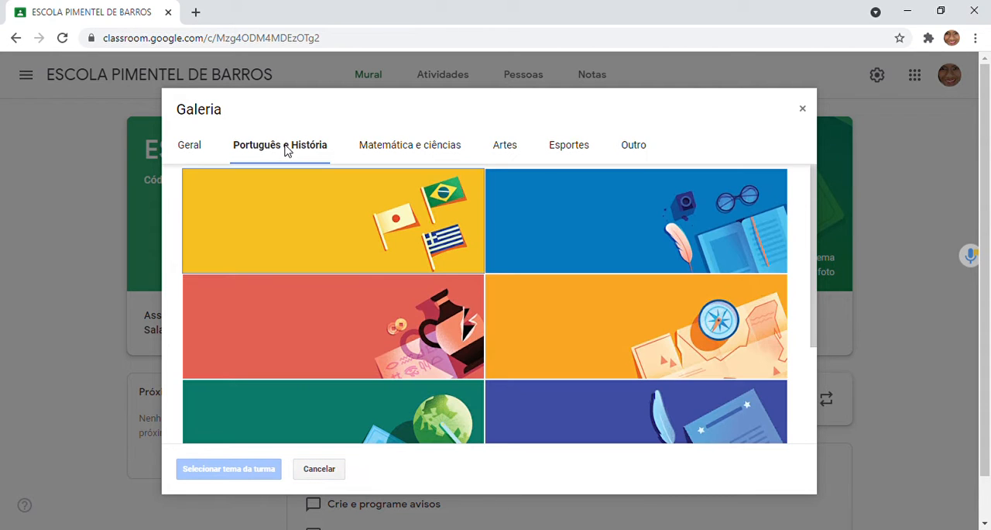
pyautogui.click(439, 147)
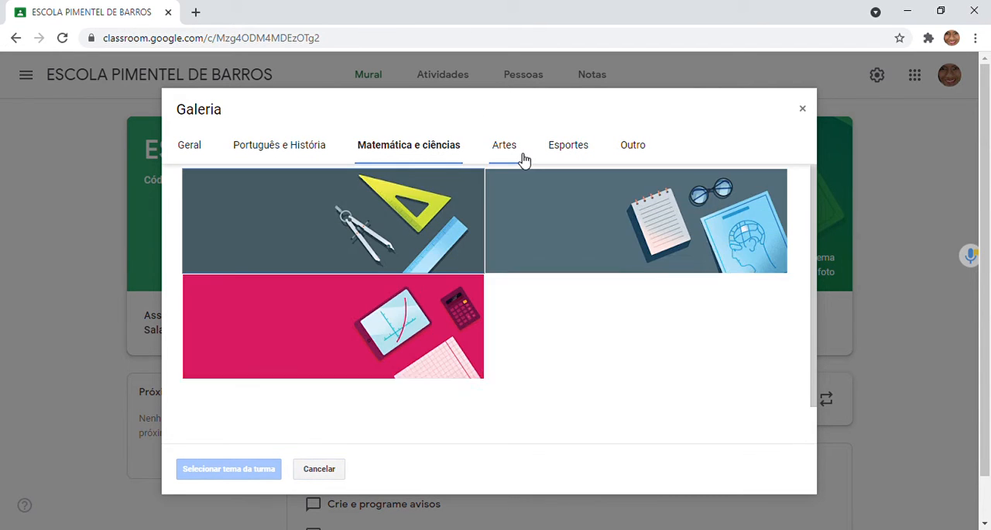
pyautogui.click(522, 156)
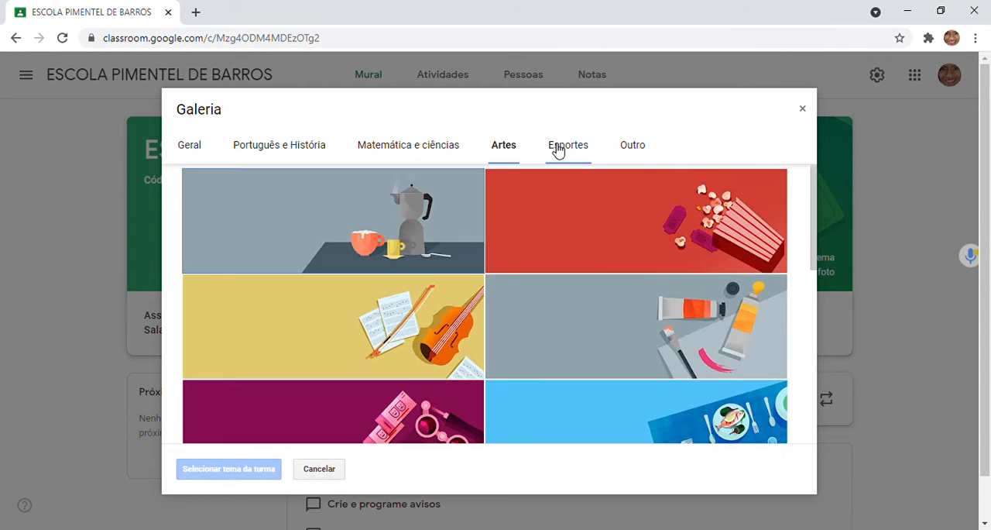
pyautogui.click(571, 151)
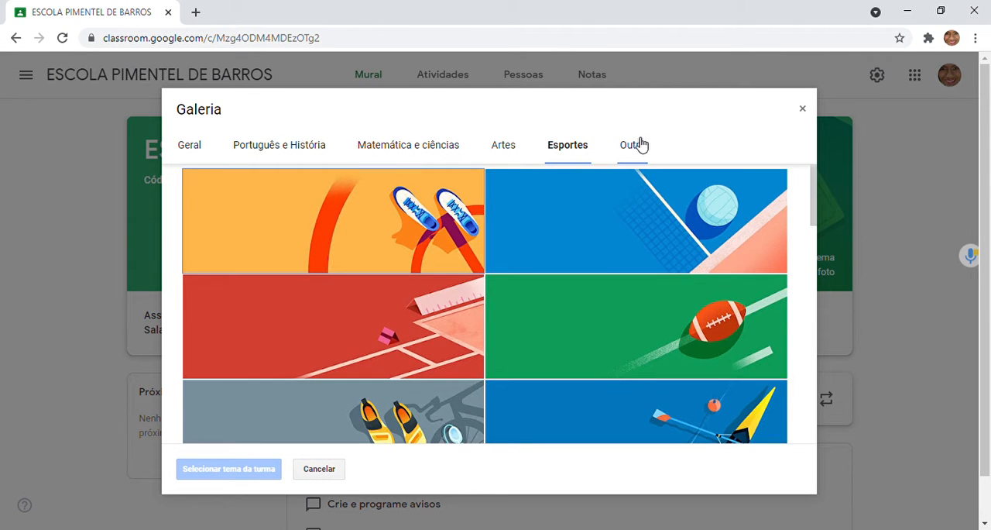
pyautogui.click(641, 145)
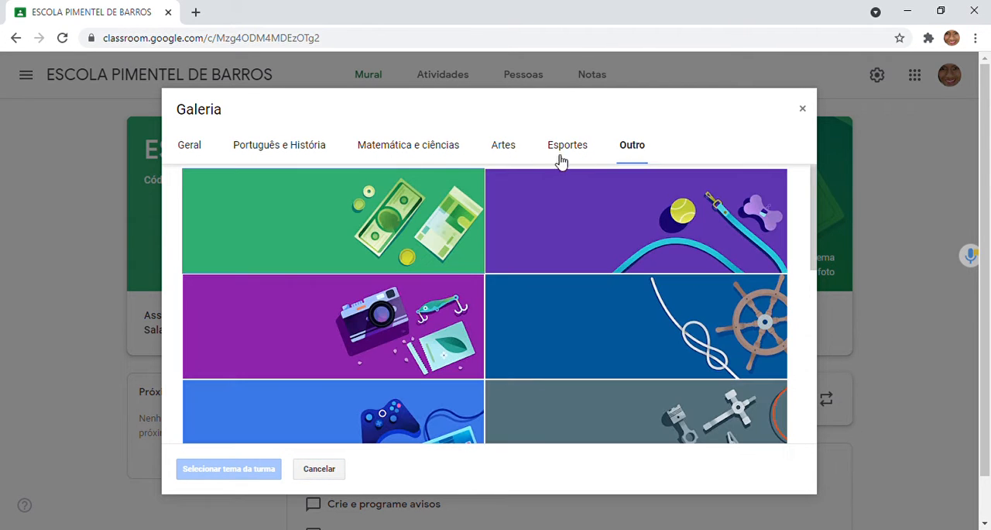
# Step: Apply the blue theme with the open book, glasses and quill from the Português e História category as the class theme
pyautogui.click(297, 139)
pyautogui.click(656, 207)
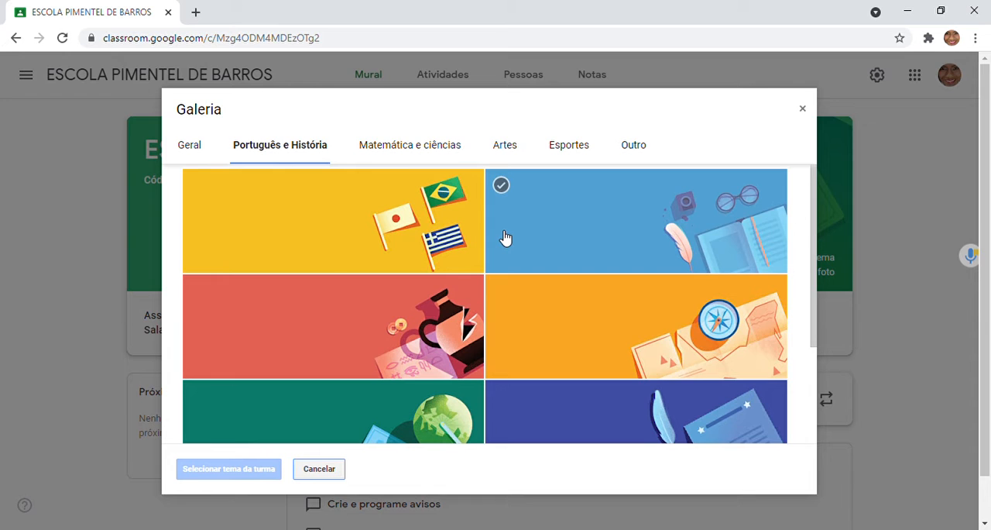
pyautogui.click(649, 302)
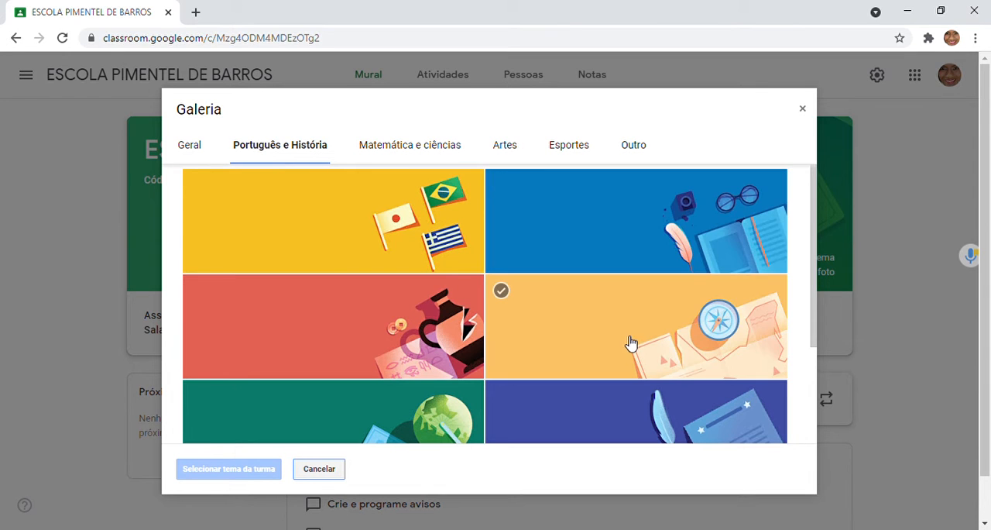
pyautogui.click(676, 220)
pyautogui.click(680, 201)
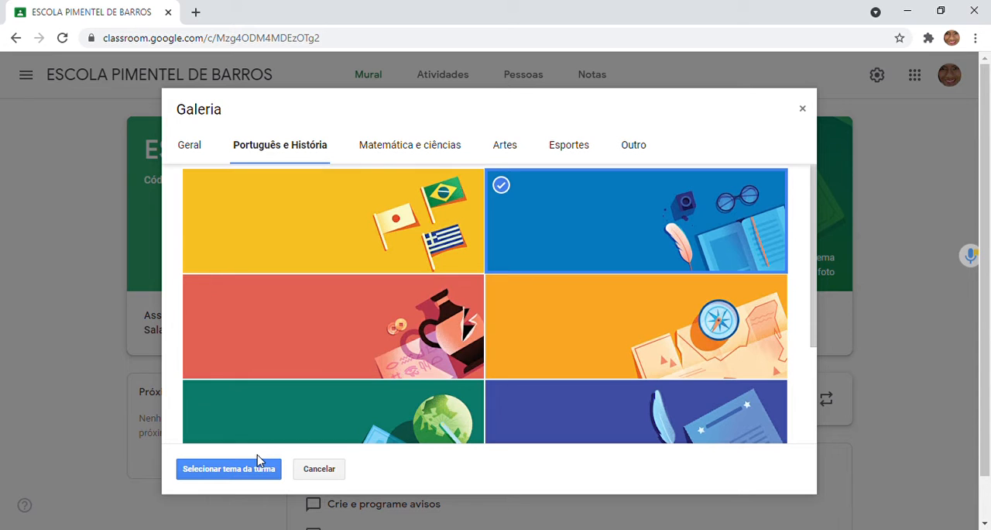
pyautogui.click(230, 469)
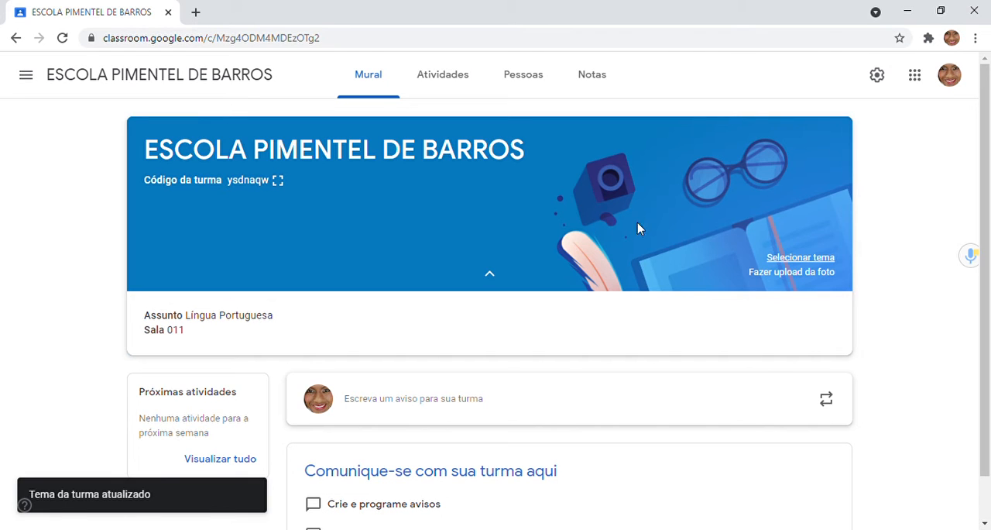
# Step: Open the class banner's photo upload and the computer file picker, and close both without choosing a photo
pyautogui.click(776, 273)
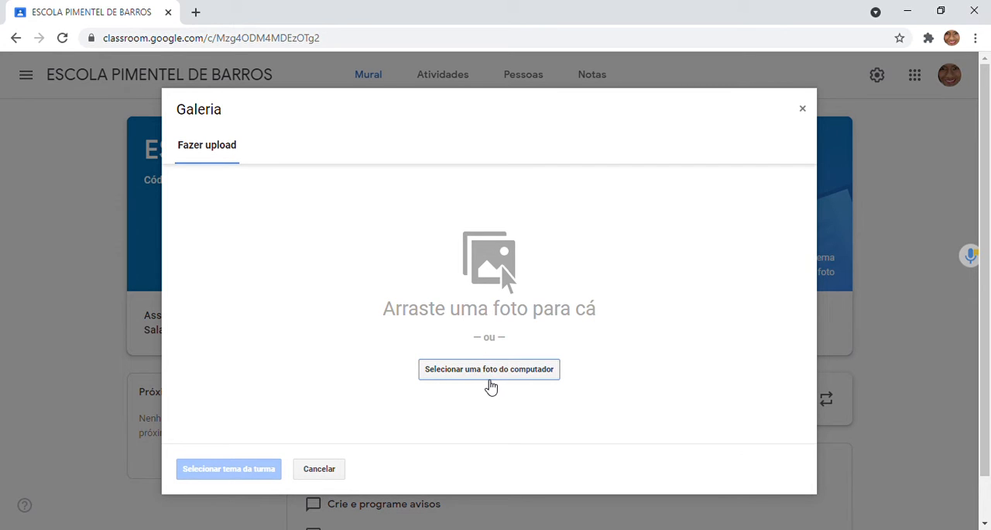
pyautogui.click(491, 377)
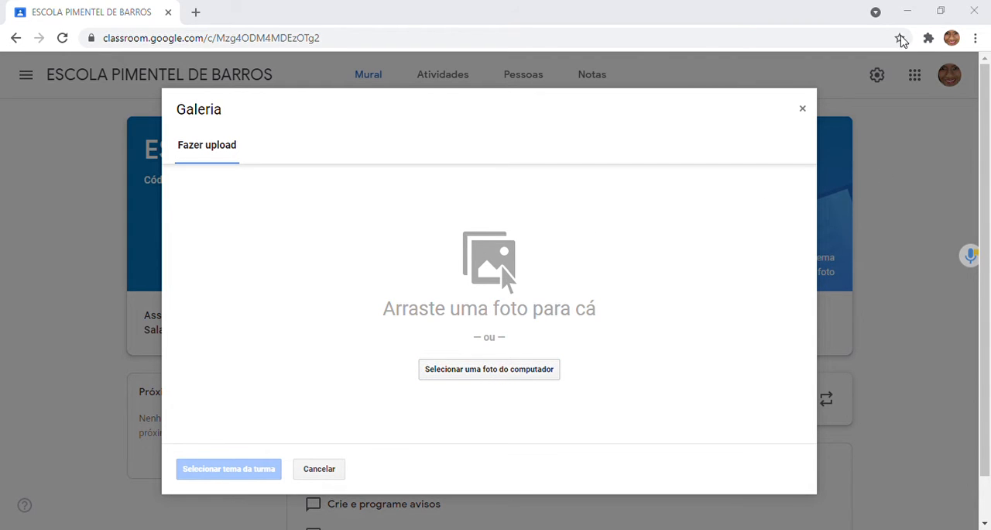
pyautogui.click(959, 15)
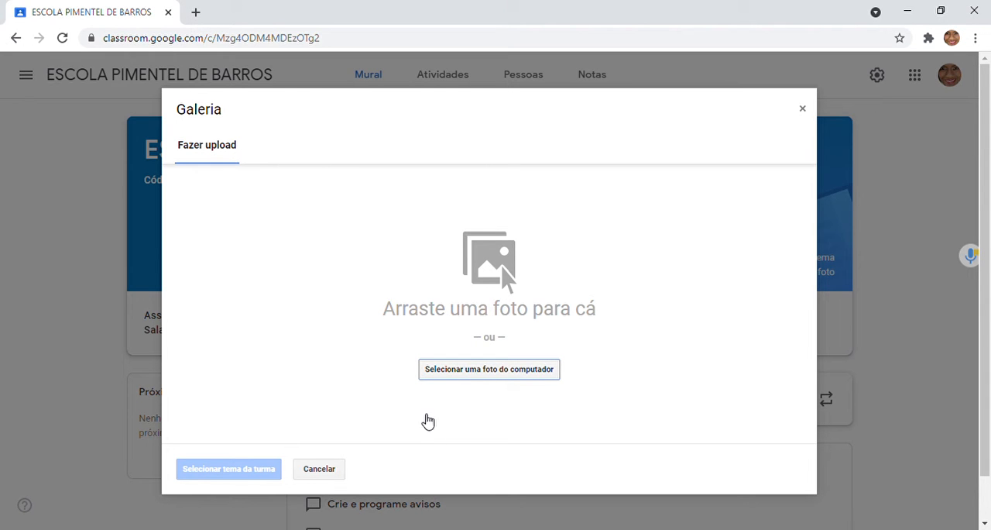
pyautogui.click(806, 111)
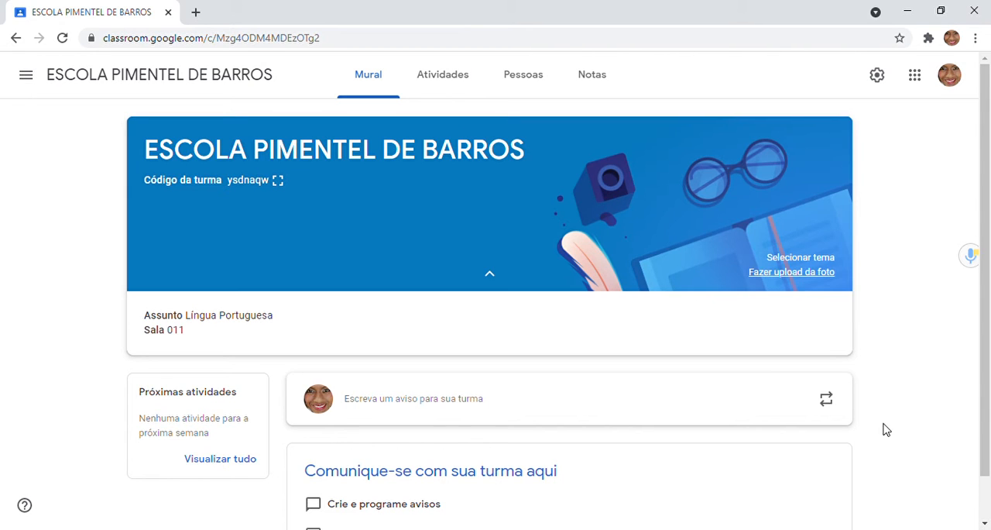
# Step: Look through the class's Mural, Atividades, Pessoas and Notas pages and return to Mural
pyautogui.click(986, 522)
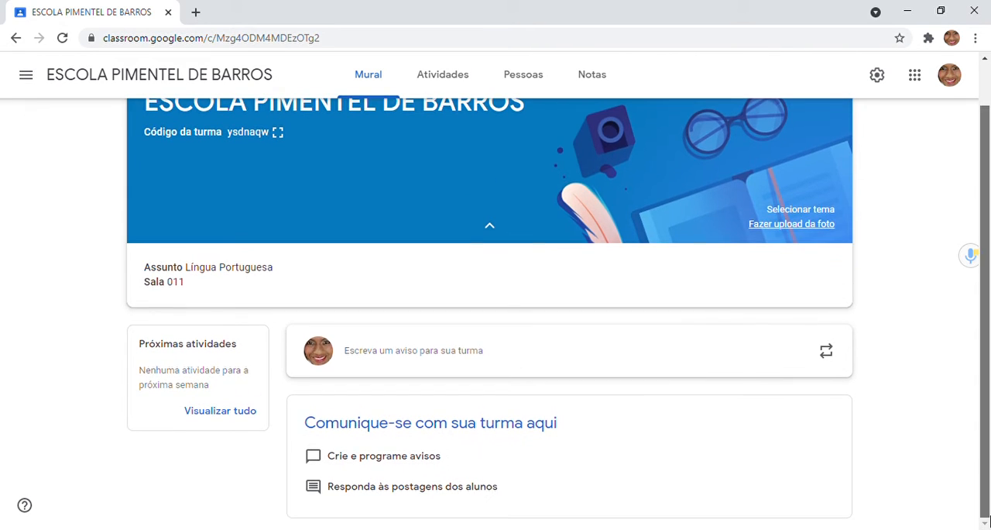
pyautogui.moveTo(990, 194); pyautogui.dragTo(989, 73)
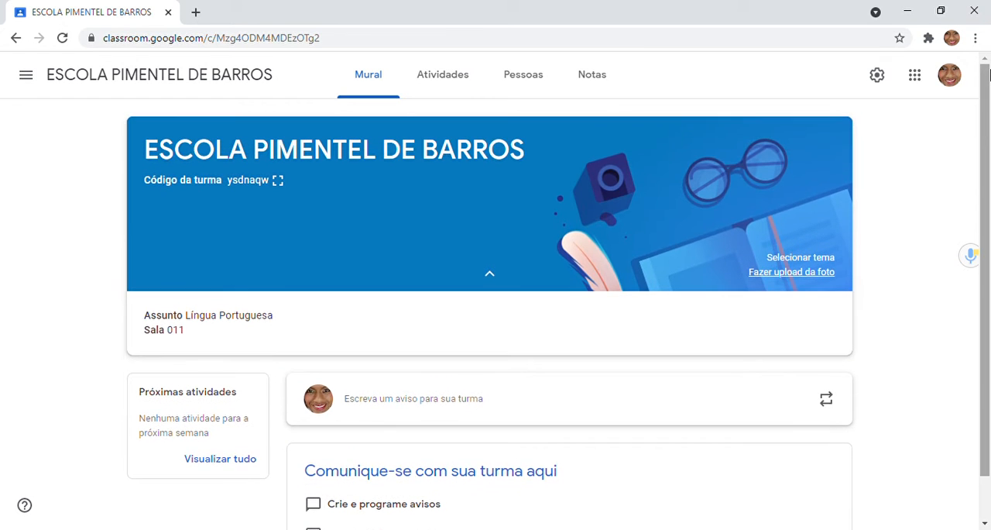
pyautogui.click(441, 95)
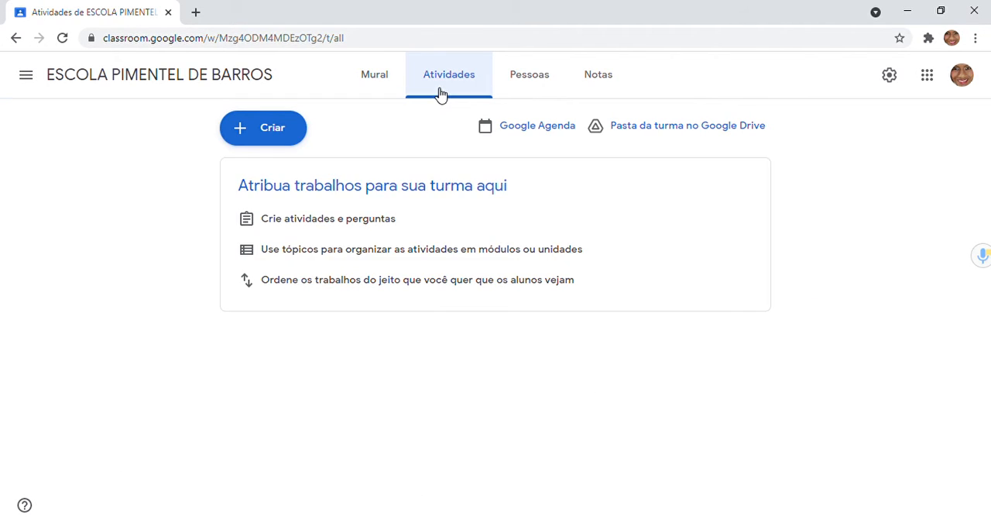
pyautogui.click(543, 82)
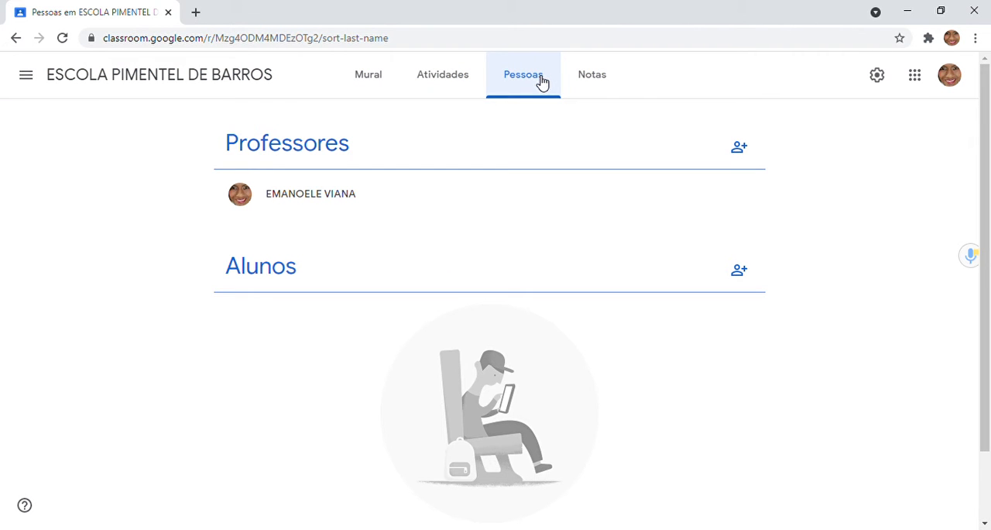
pyautogui.click(615, 77)
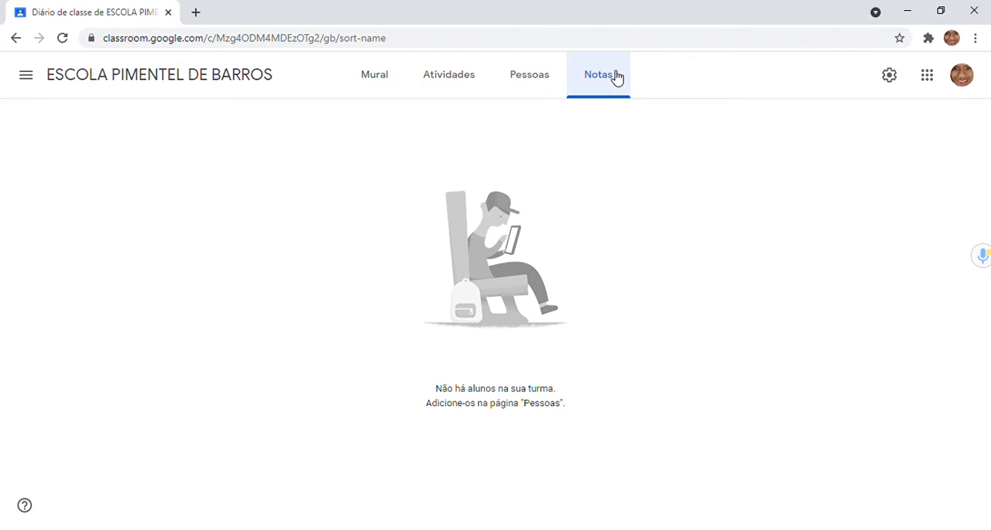
pyautogui.click(525, 78)
pyautogui.click(419, 77)
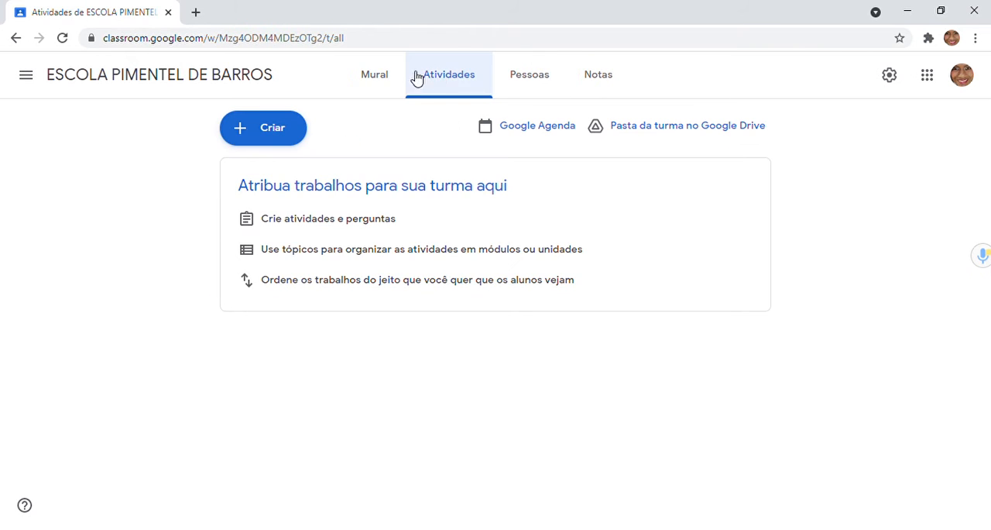
pyautogui.click(378, 77)
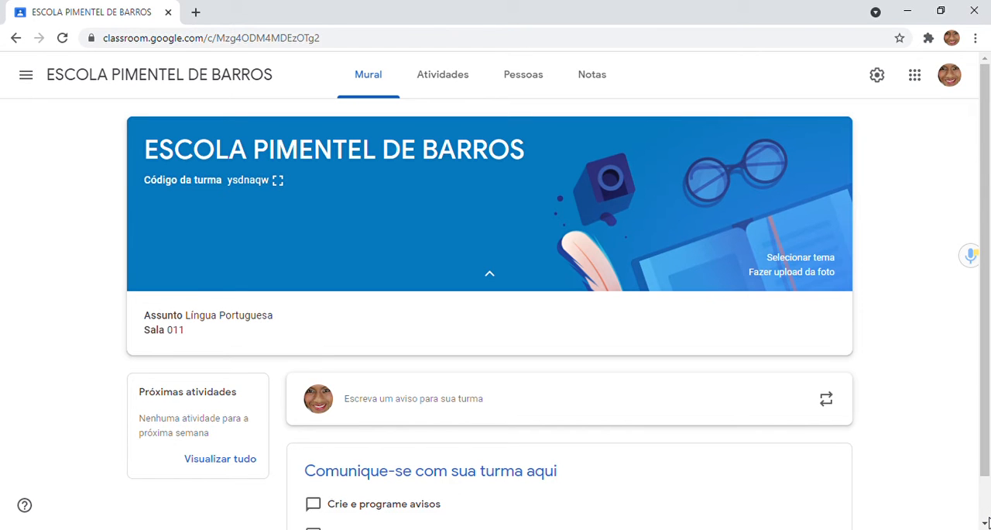
# Step: Start a new class announcement on the Mural with the greeting line "Olá, Caros alunos."
pyautogui.click(987, 523)
pyautogui.click(987, 523)
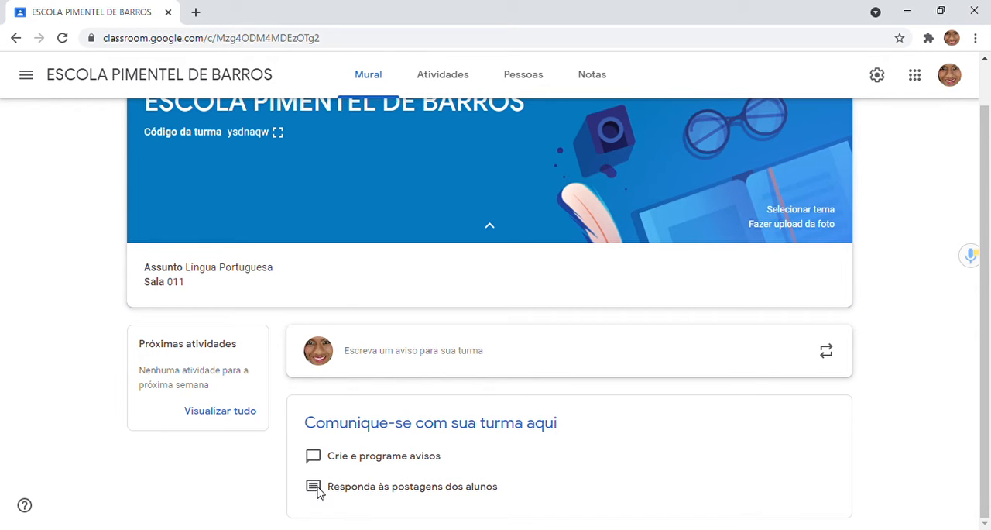
pyautogui.click(382, 350)
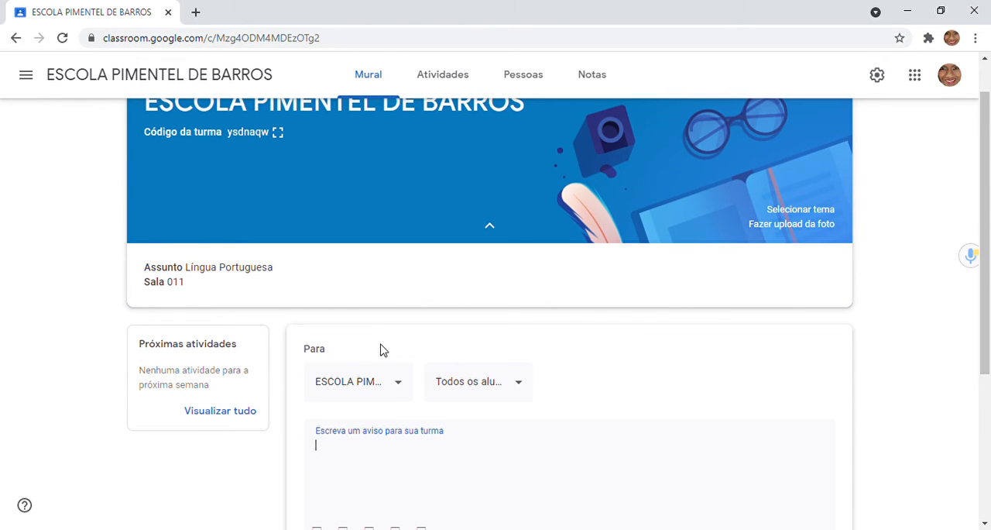
pyautogui.scroll(-2, 989, 337)
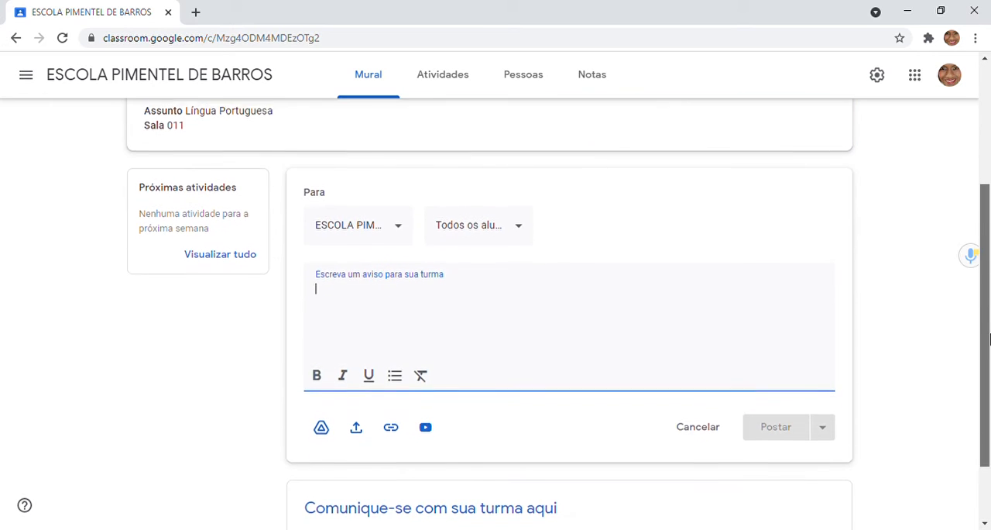
pyautogui.write('Ol')
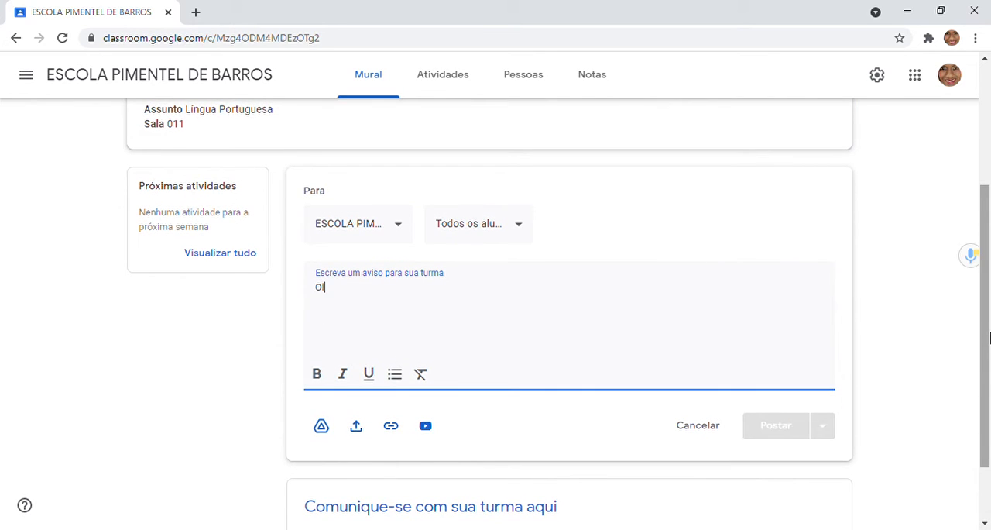
pyautogui.write('á, ')
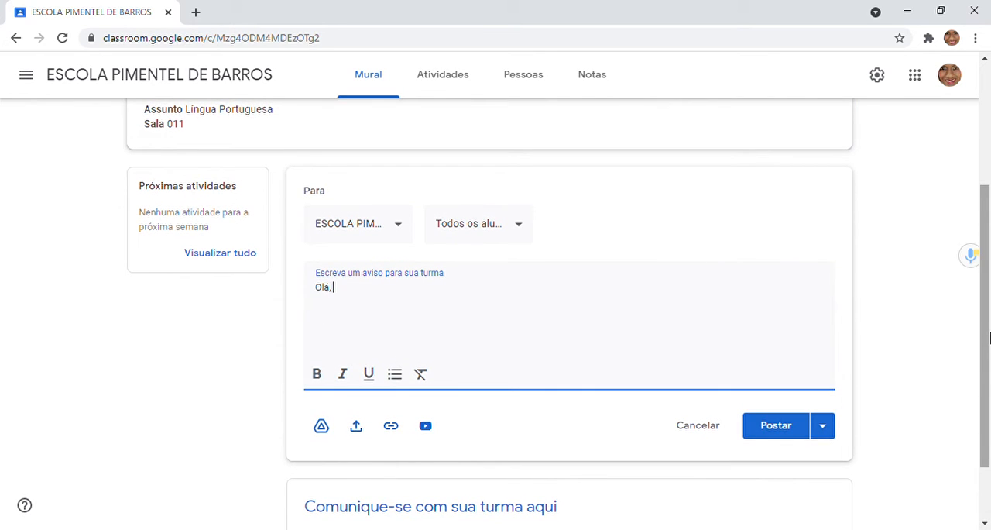
pyautogui.write('Caros alunos.')
pyautogui.press('Return')
# Step: Write the announcement's second line: "Sejam todos bem-vindo a esse ambiente virtual de aprendizagem."
pyautogui.write('Sejam ')
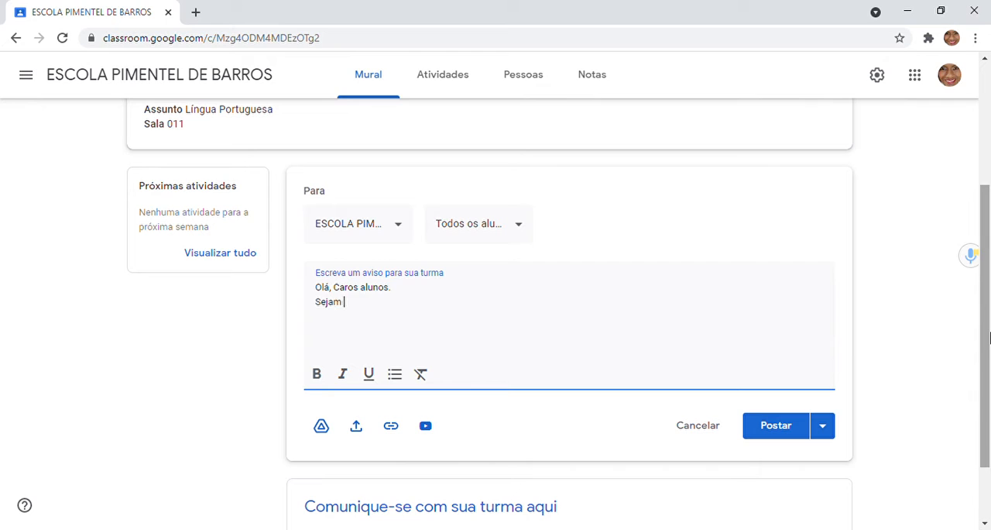
pyautogui.write('todos bem-vinddo a esss')
pyautogui.press('BackSpace')
pyautogui.write('e amb')
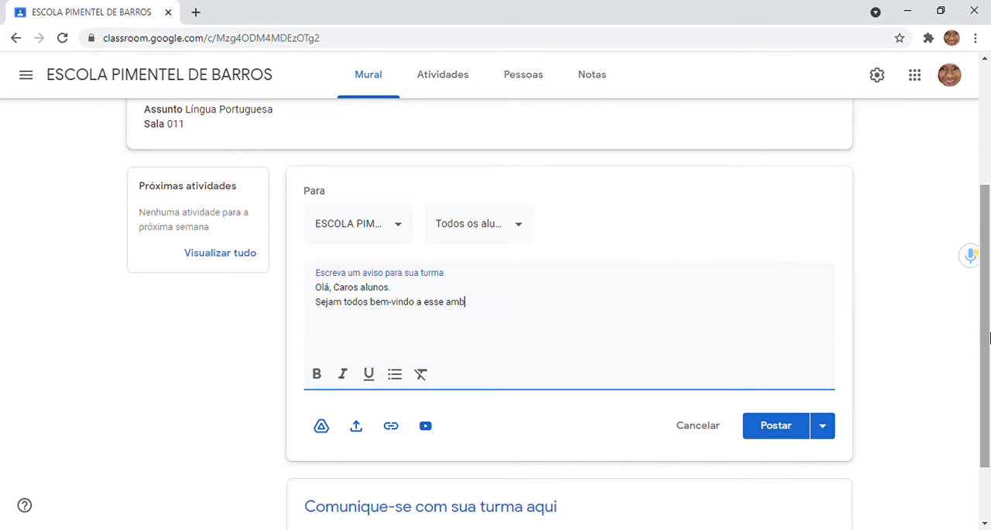
pyautogui.write('iente virtyual de aprendizagem.')
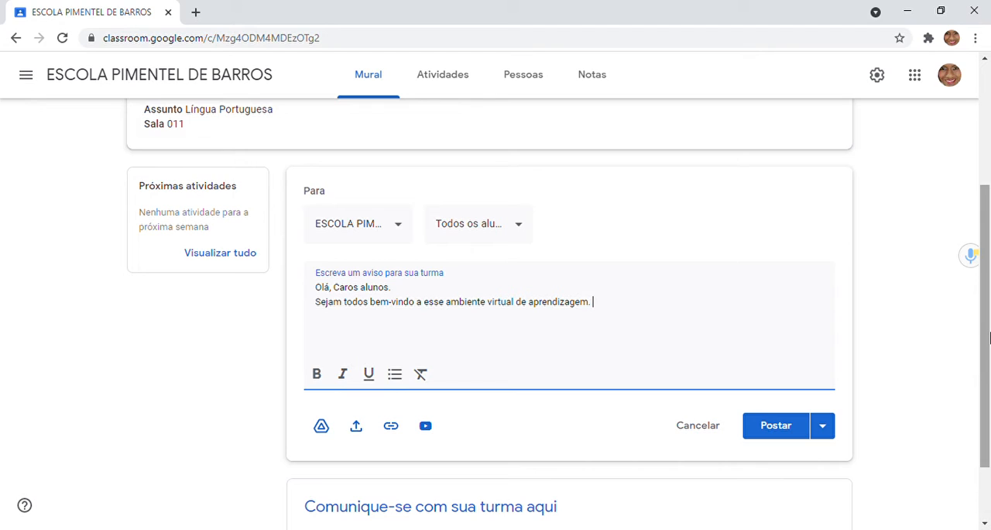
# Step: Add a third line to the announcement: "Aqui ficará registrado todas as informações necessárias."
pyautogui.press('Return')
pyautogui.write('Aqui ficará regisyrardo')
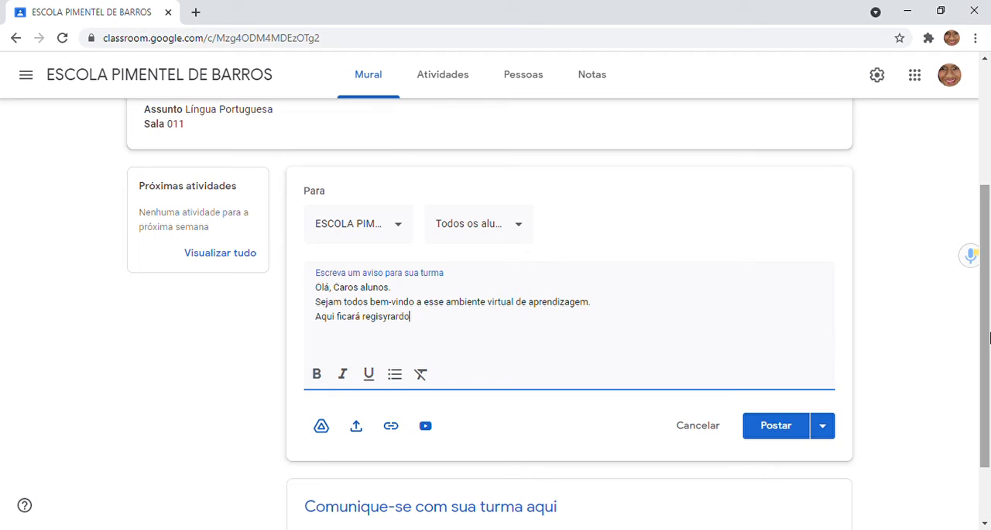
pyautogui.press('BackSpace')
pyautogui.press('BackSpace')
pyautogui.press('BackSpace')
pyautogui.press('BackSpace')
pyautogui.write('trado todo')
pyautogui.press('BackSpace')
pyautogui.write('as as informações necessárias.')
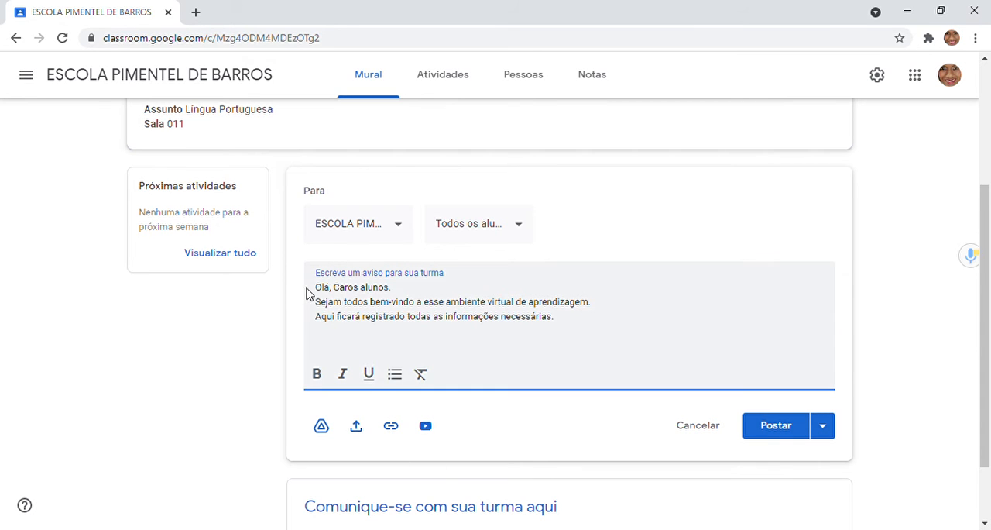
# Step: Format all three lines of the announcement as bold, italic and underlined
pyautogui.moveTo(322, 287); pyautogui.dragTo(487, 318)
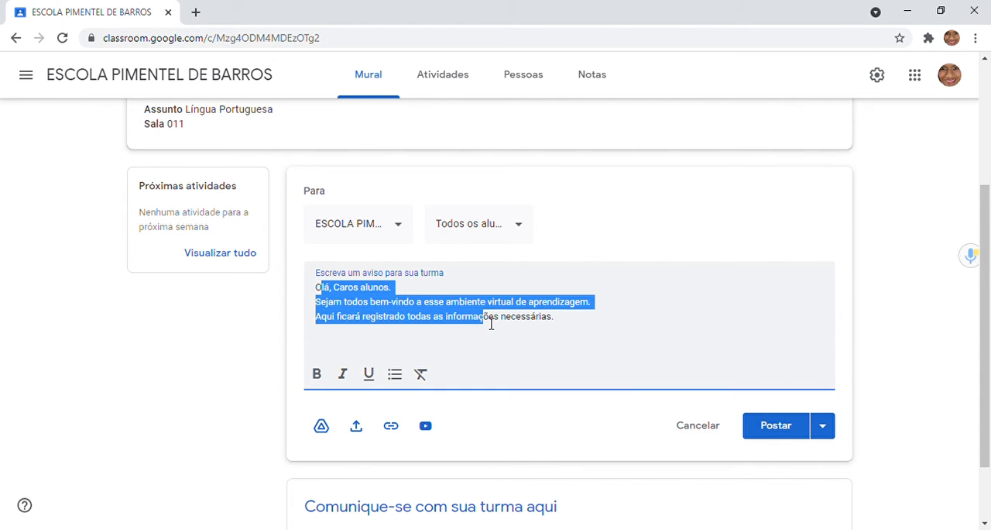
pyautogui.click(333, 288)
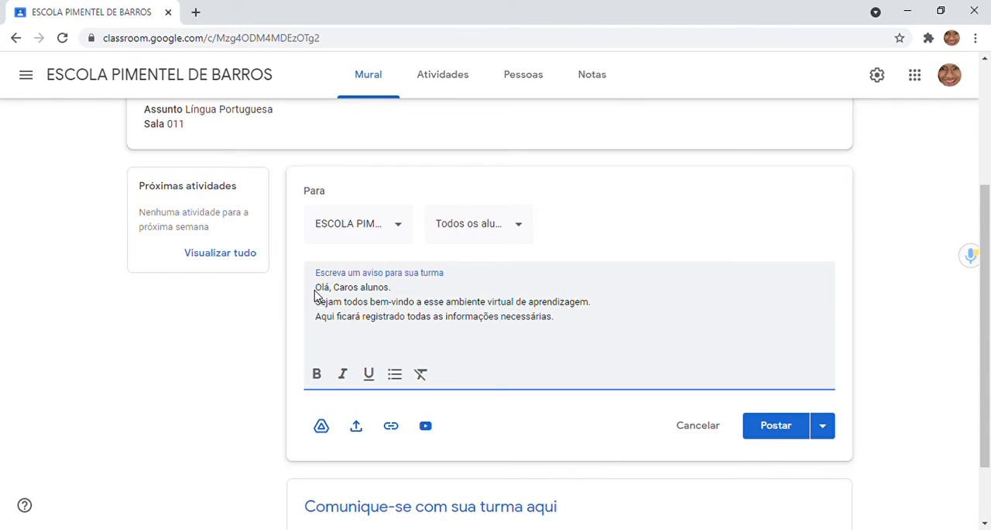
pyautogui.moveTo(317, 288); pyautogui.dragTo(564, 323)
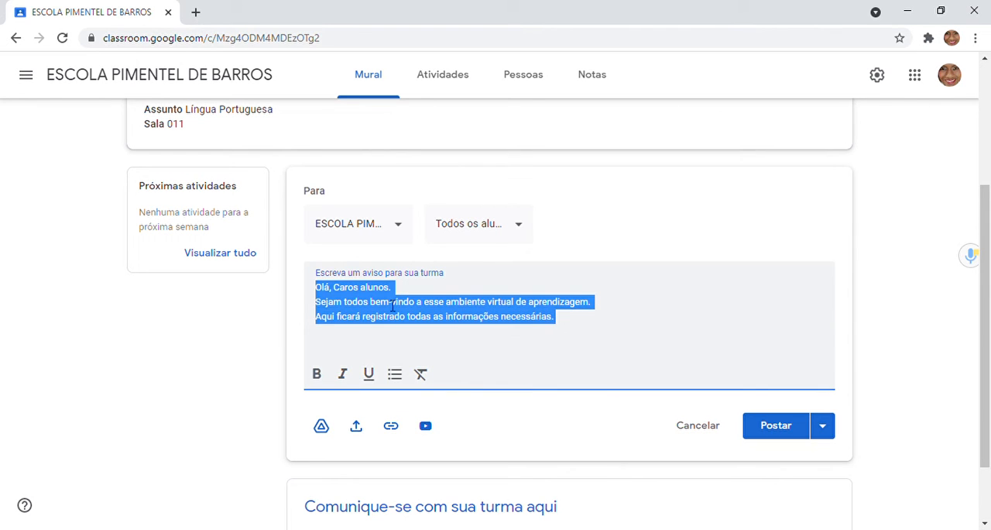
pyautogui.click(316, 374)
pyautogui.click(344, 377)
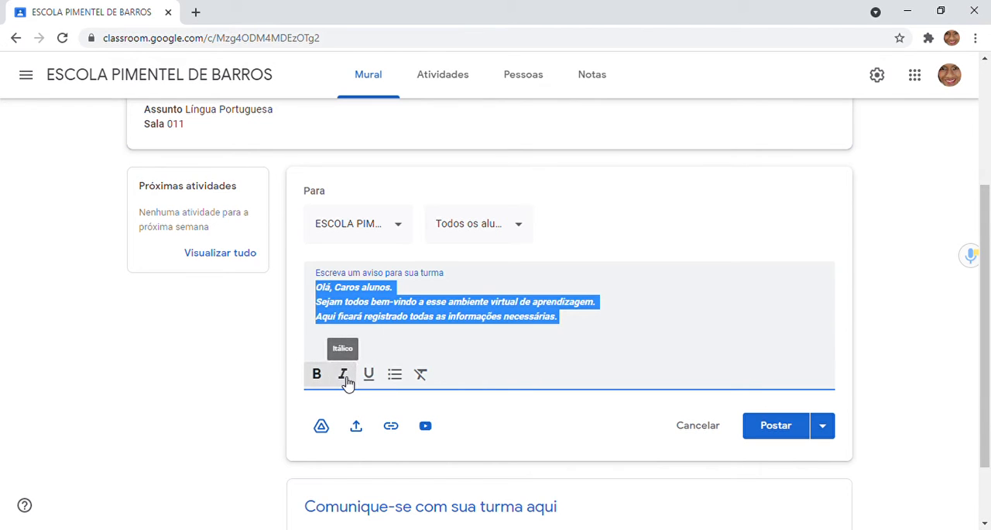
pyautogui.click(372, 380)
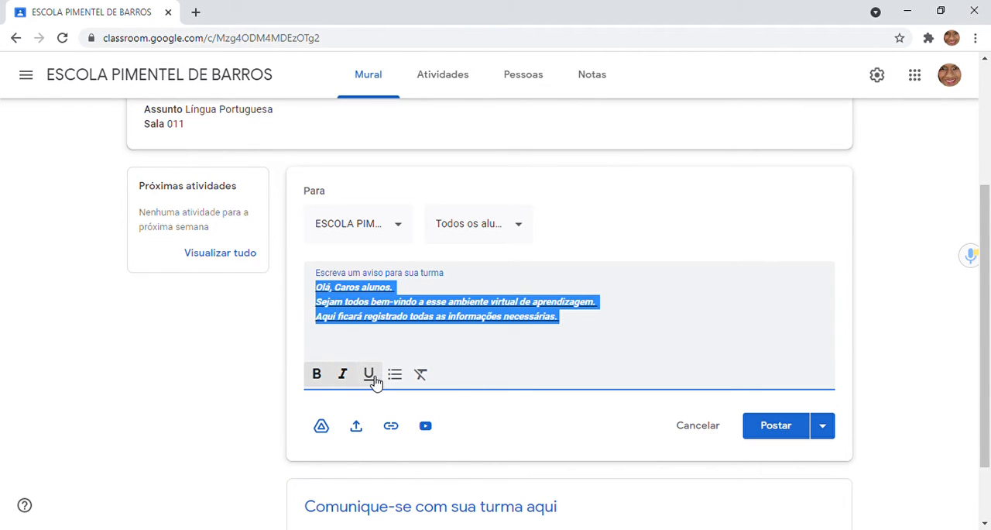
pyautogui.click(587, 346)
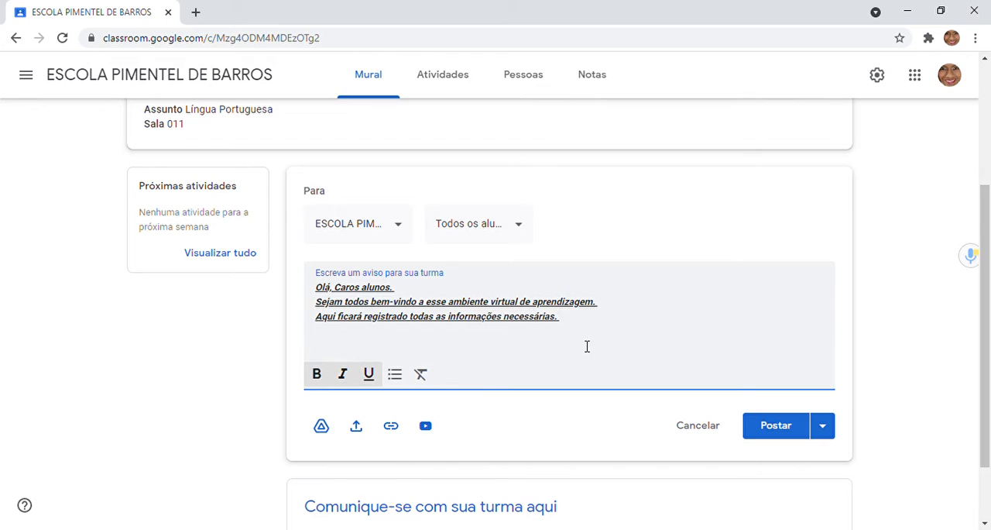
# Step: Try a bulleted list on the announcement's last line, turn it off, and remove all formatting from the whole text
pyautogui.click(397, 382)
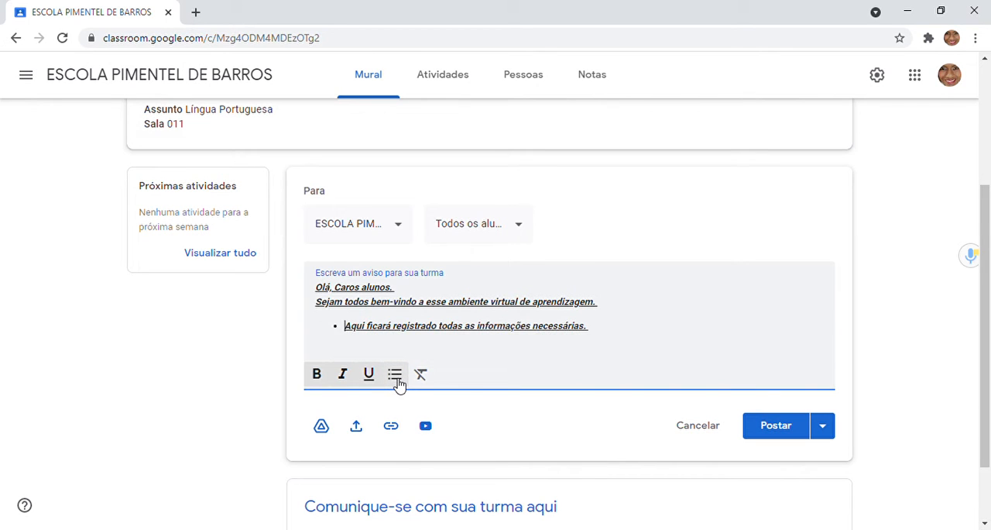
pyautogui.click(396, 382)
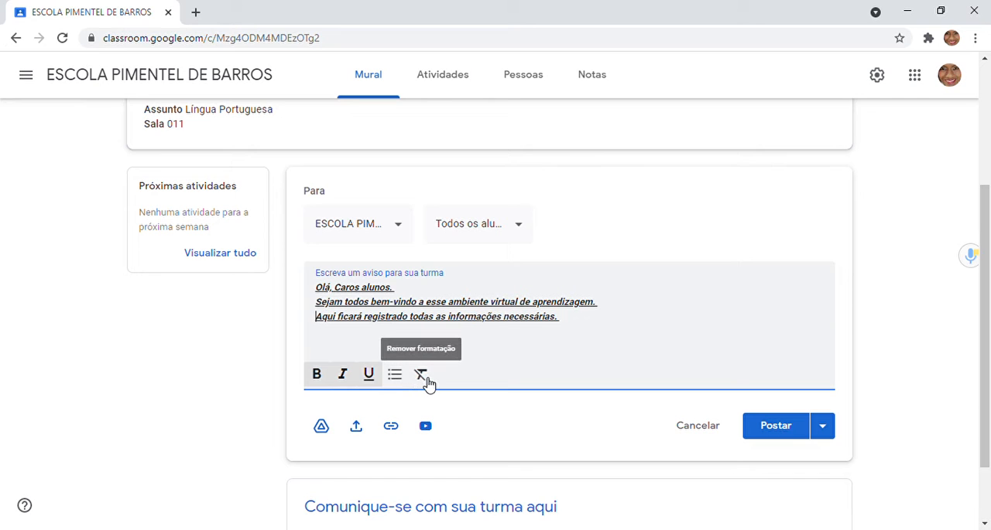
pyautogui.click(427, 380)
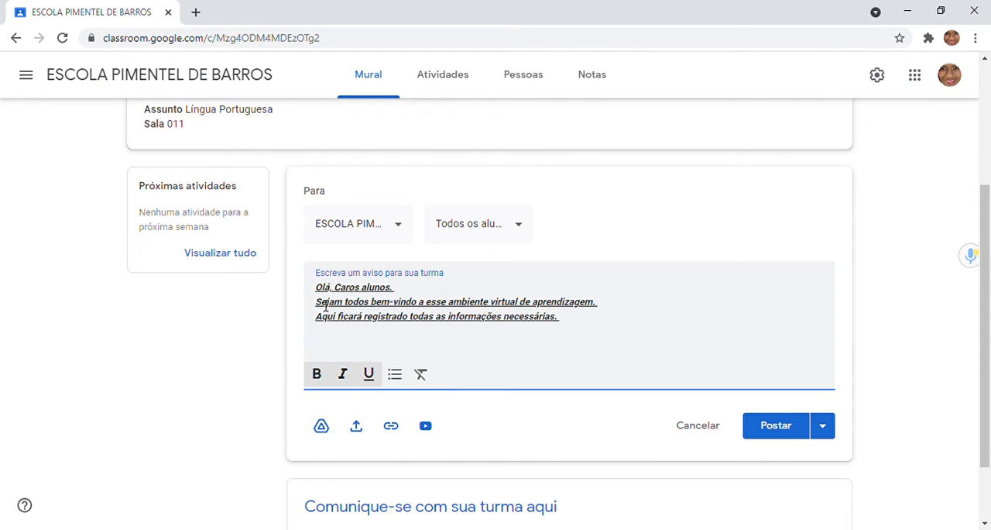
pyautogui.moveTo(322, 295); pyautogui.dragTo(580, 325)
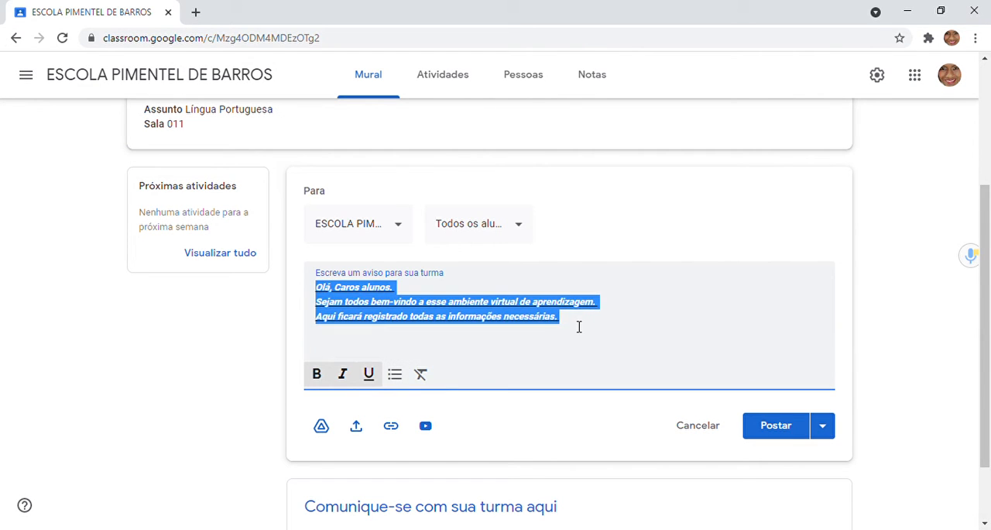
pyautogui.click(423, 375)
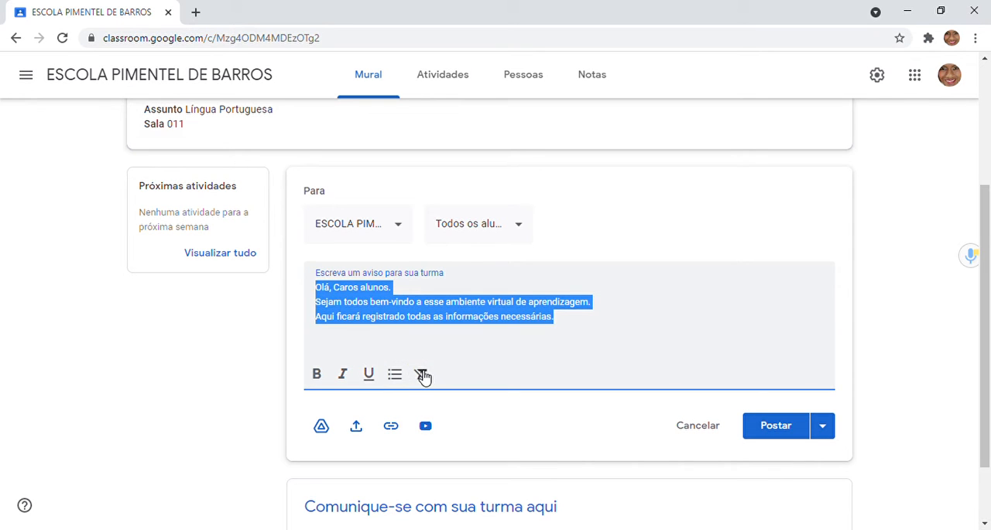
pyautogui.click(579, 357)
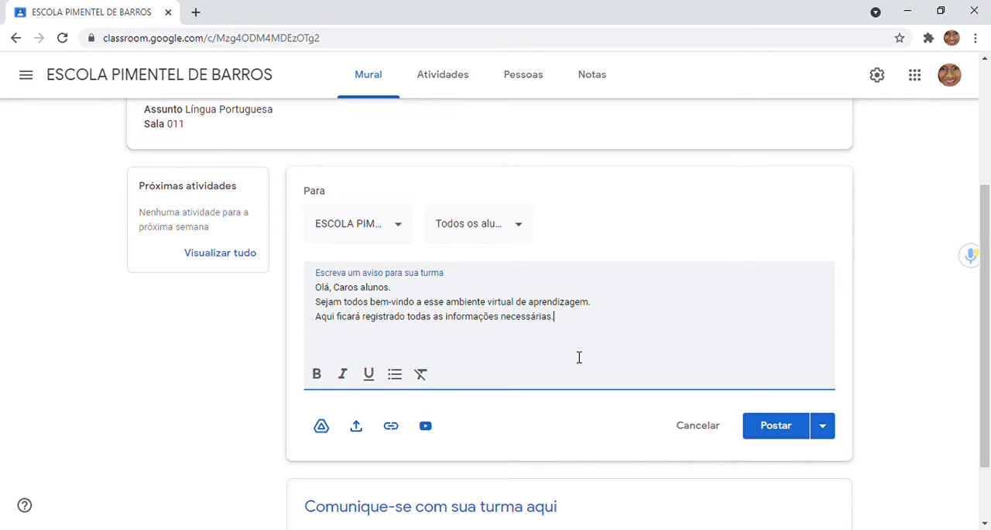
# Step: Add the Ensino Remoto class as a second recipient of the announcement
pyautogui.click(400, 224)
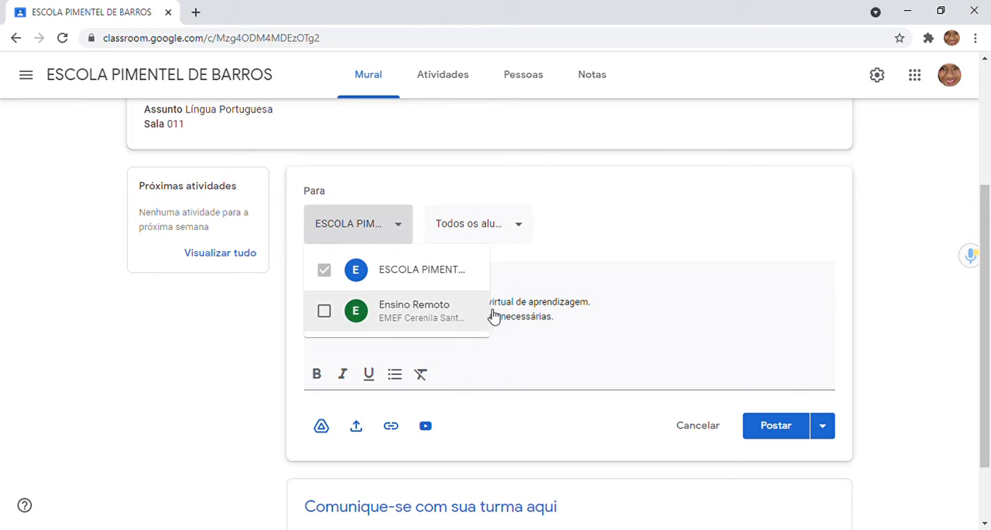
pyautogui.click(325, 312)
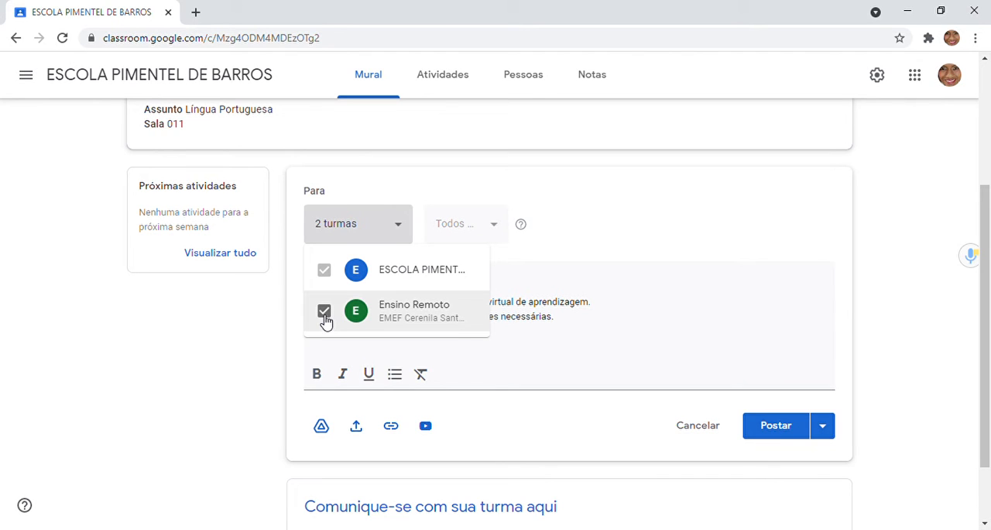
# Step: Remove the Ensino Remoto class from the announcement's recipients and keep Todos os alunos selected
pyautogui.click(325, 312)
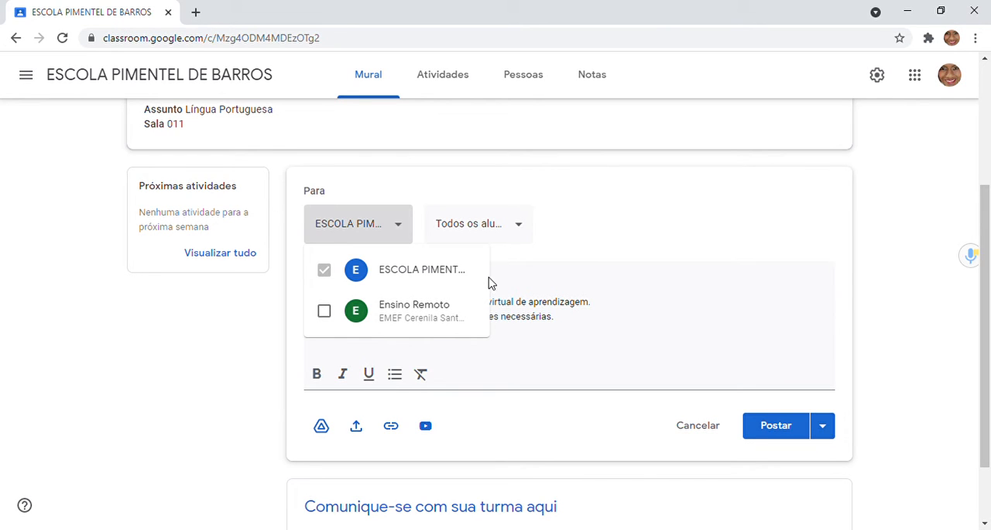
pyautogui.click(575, 277)
pyautogui.click(526, 224)
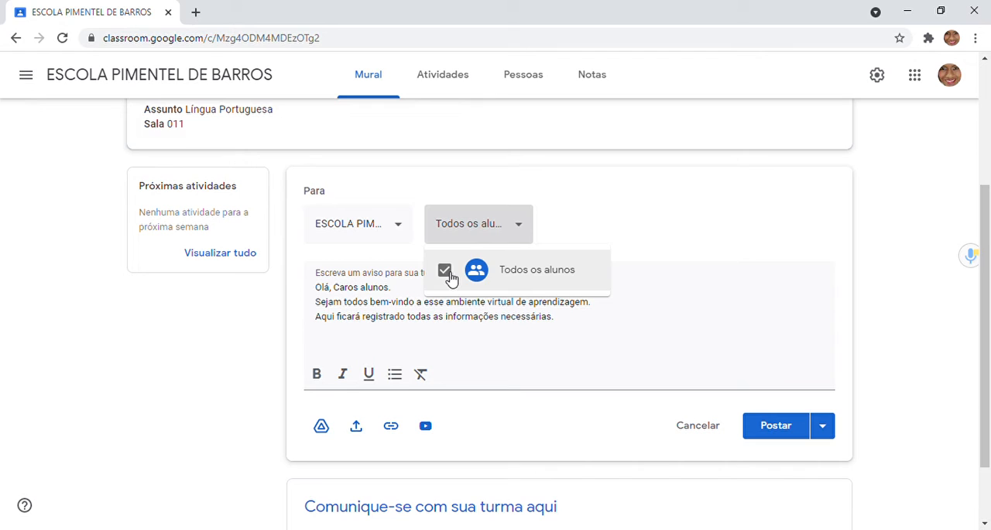
pyautogui.click(620, 221)
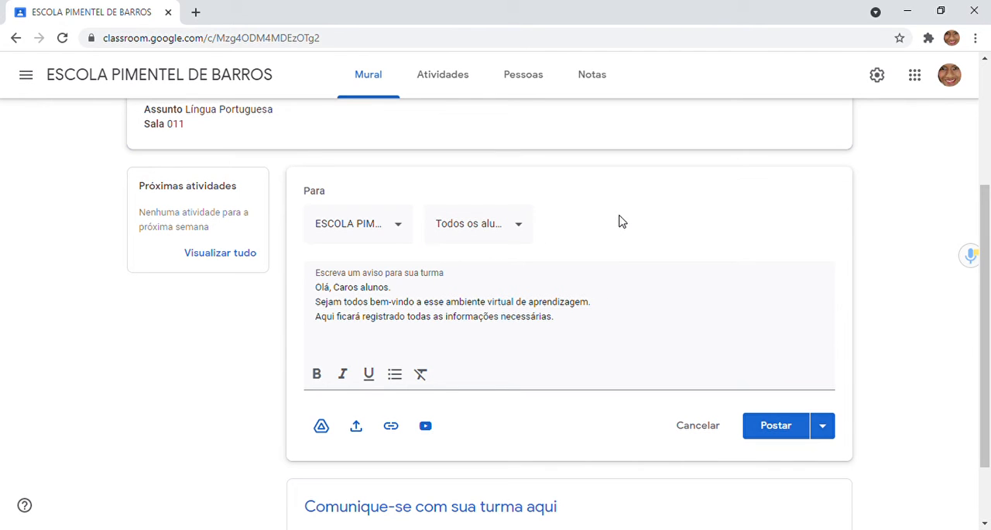
# Step: Attach the recent Google Drive image cartazes-definicoes-4-operacoes-matematic-SUBTRACAO.jpg to the announcement
pyautogui.click(325, 426)
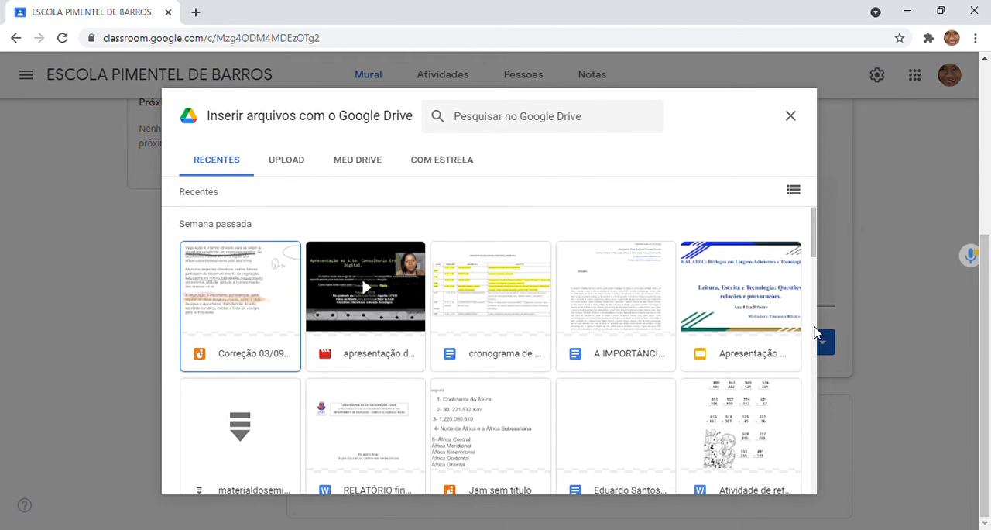
pyautogui.moveTo(818, 214); pyautogui.dragTo(812, 251)
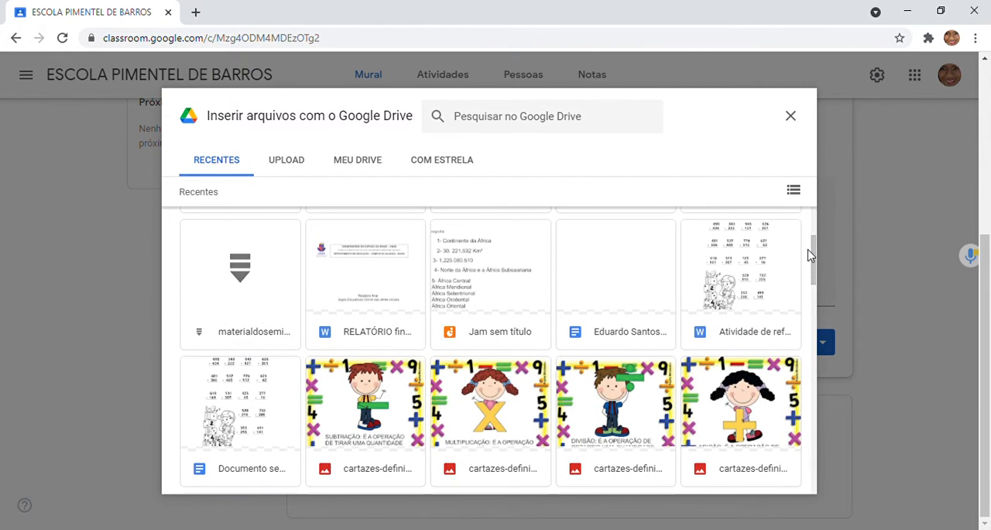
pyautogui.doubleClick(379, 411)
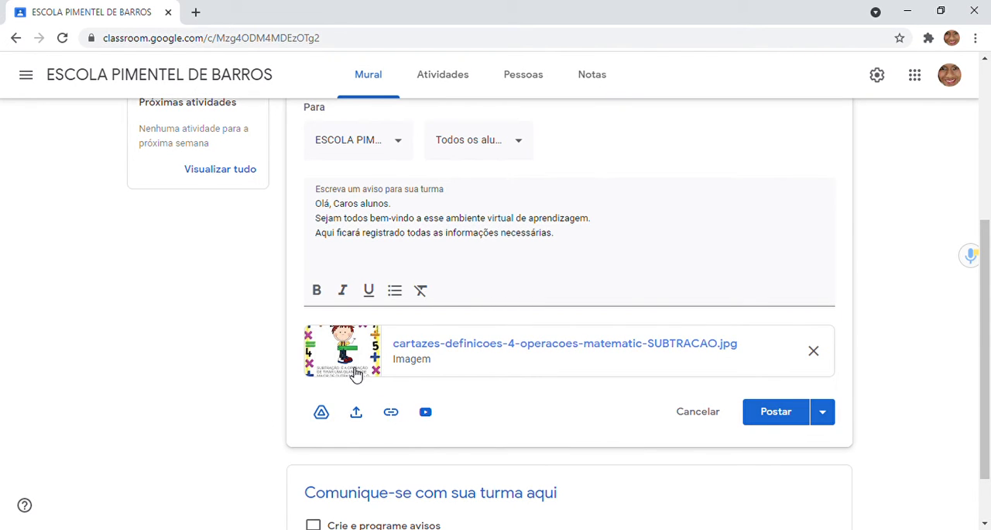
pyautogui.click(357, 415)
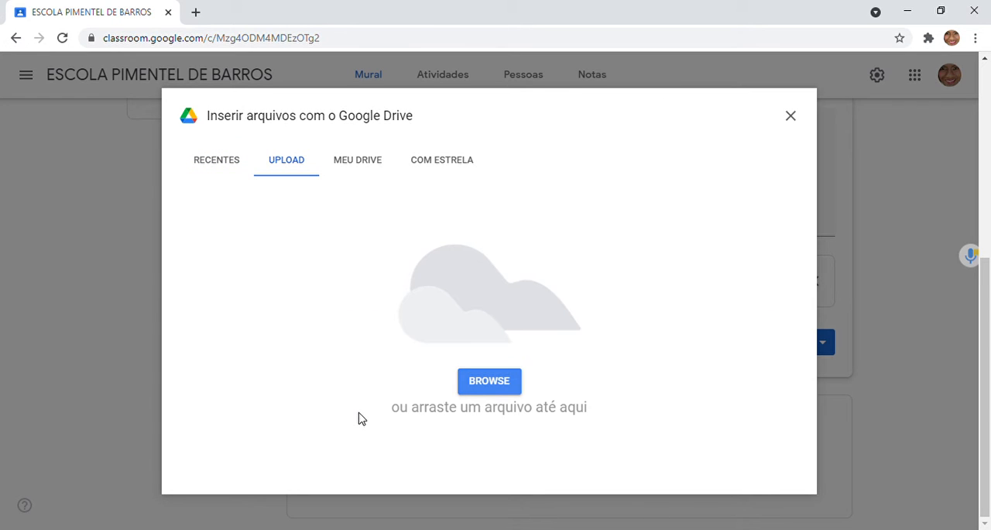
pyautogui.click(488, 382)
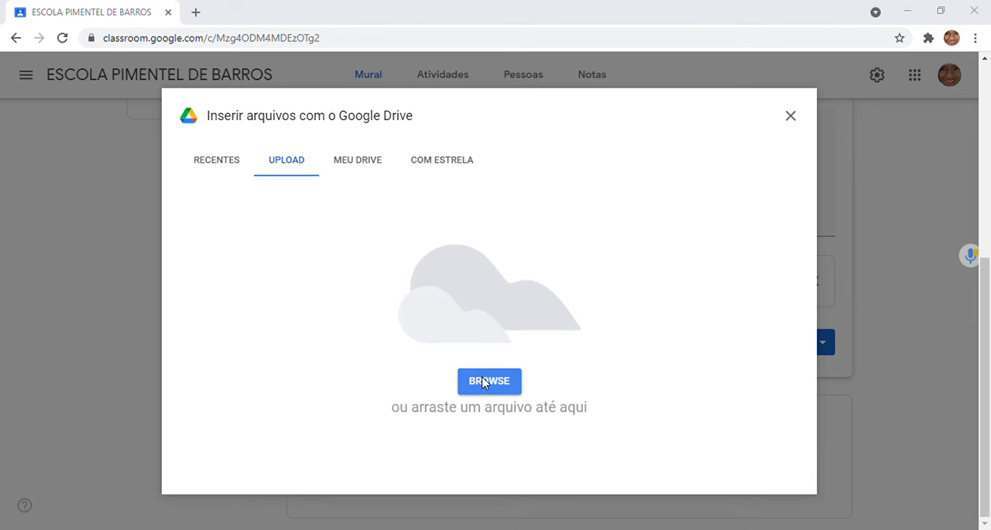
pyautogui.click(956, 18)
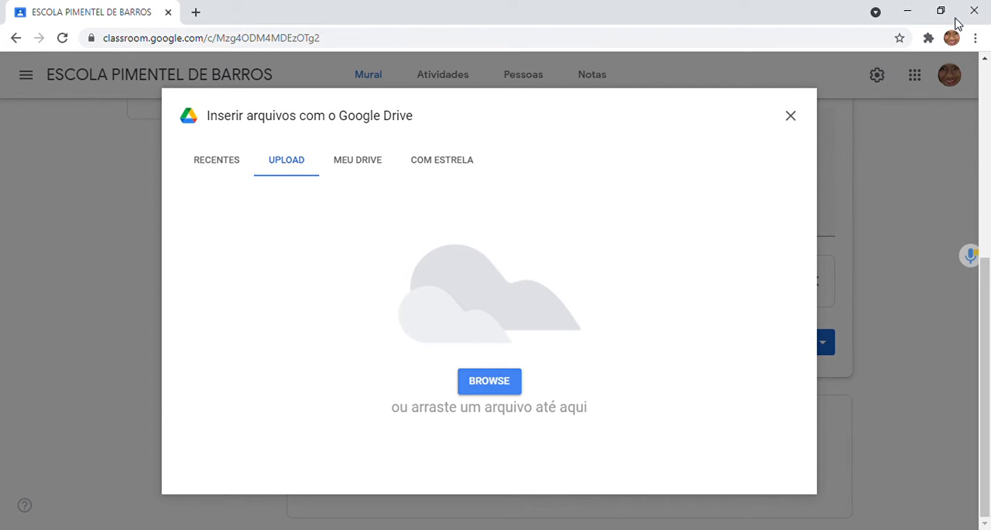
pyautogui.click(801, 116)
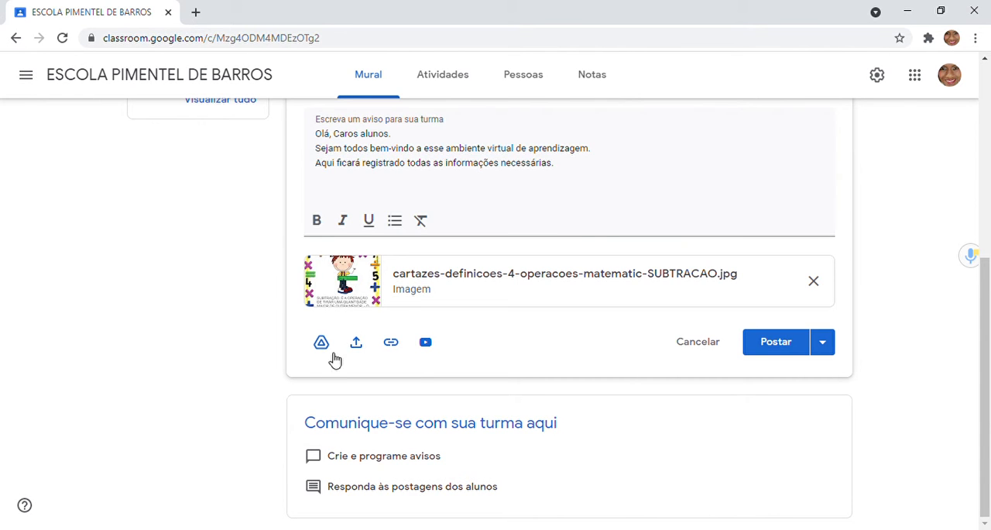
pyautogui.click(391, 343)
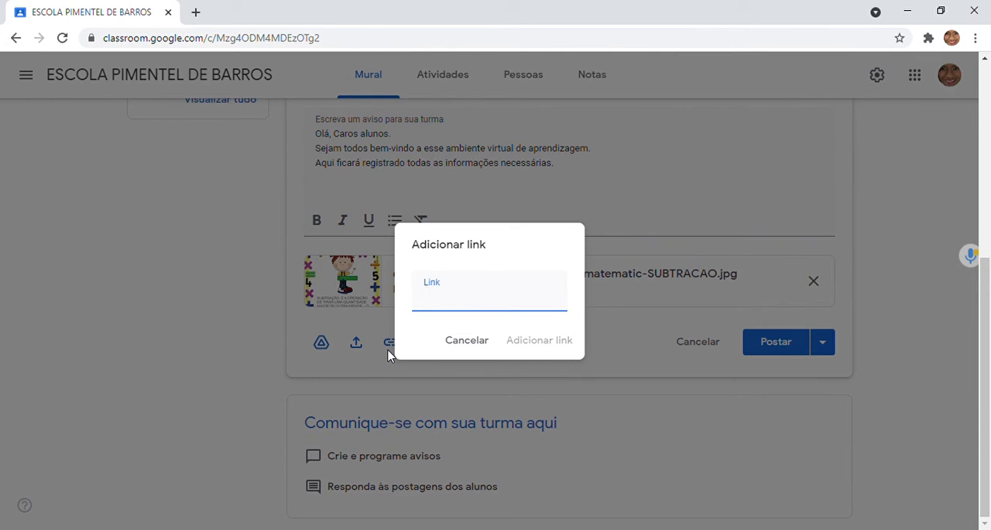
pyautogui.click(478, 342)
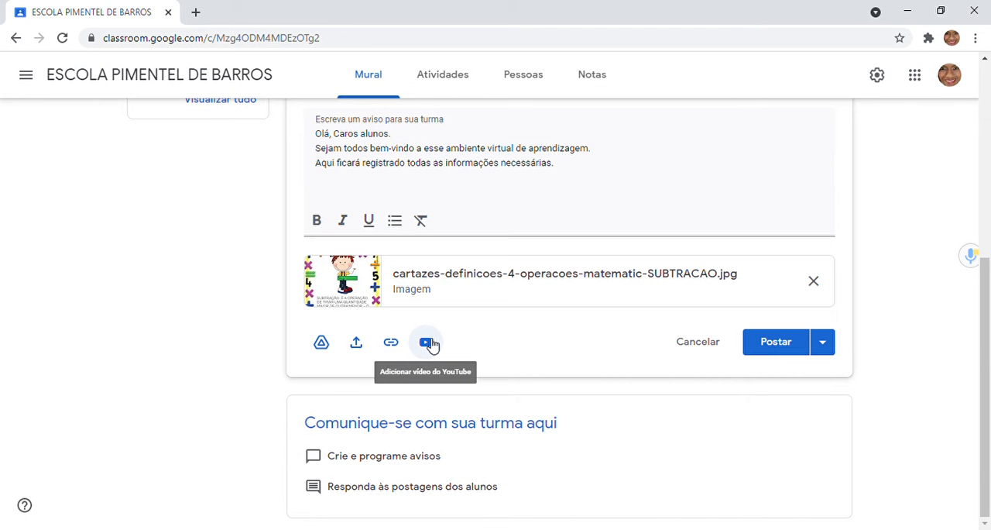
# Step: Search YouTube for "casa" and attach the video "CASA ALTA PIZZA VS CASA ALTA HAMBURGER! - MINECRAFT" to the announcement
pyautogui.click(428, 342)
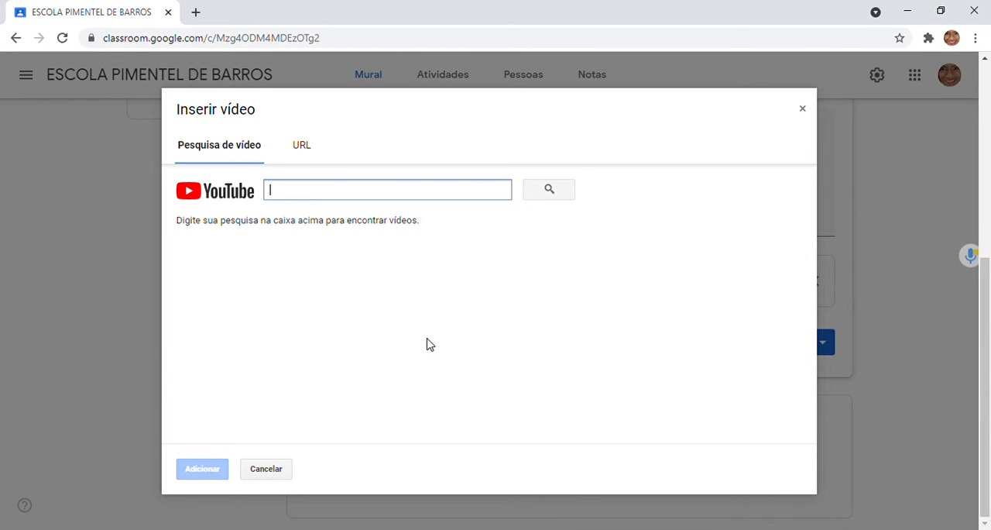
pyautogui.write('casa')
pyautogui.press('Return')
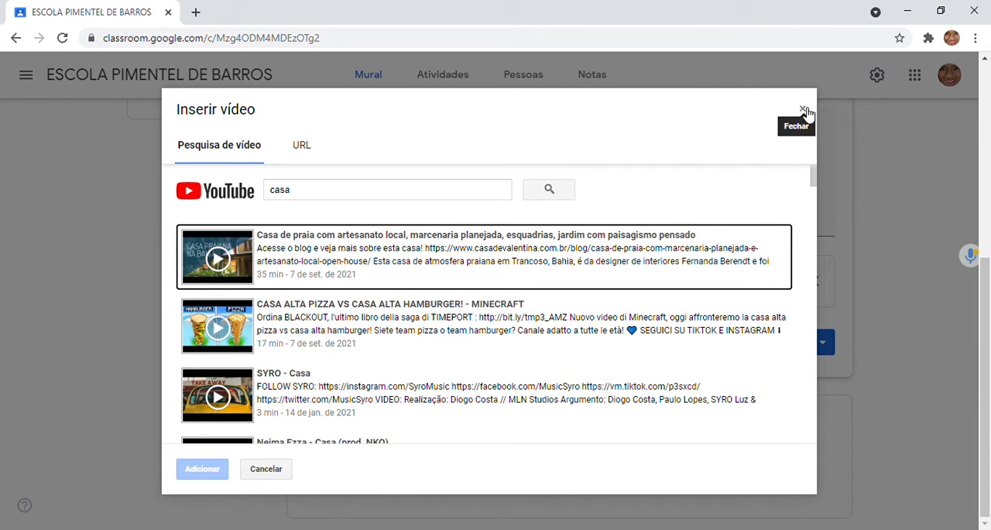
pyautogui.doubleClick(232, 318)
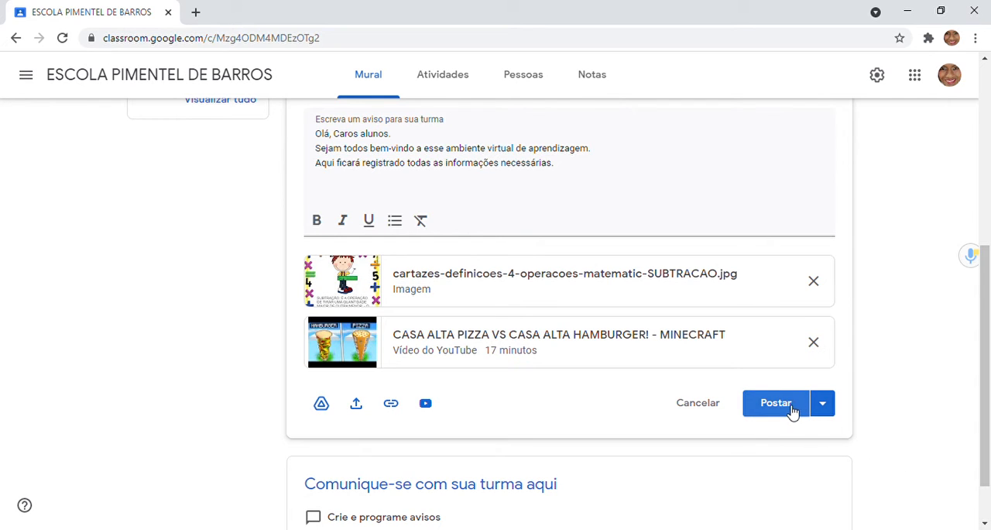
pyautogui.click(837, 416)
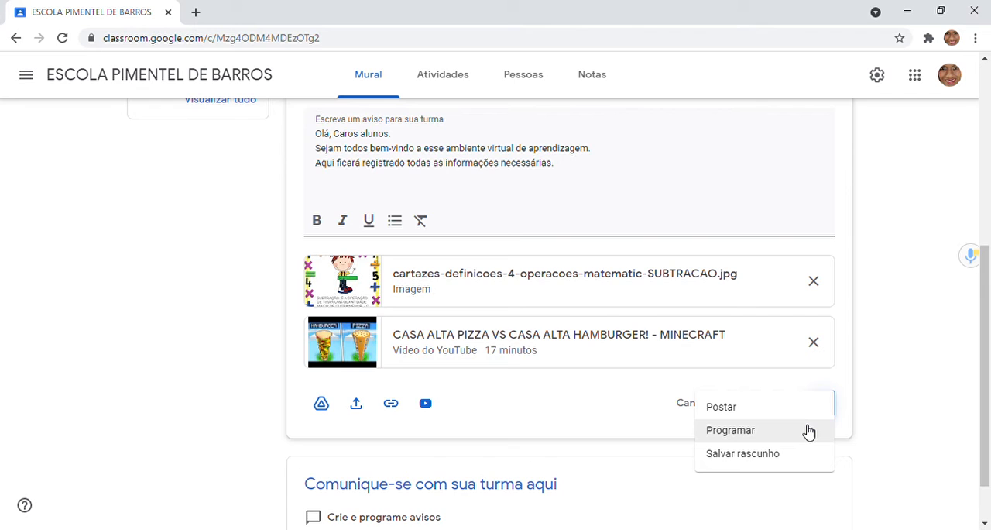
pyautogui.click(807, 431)
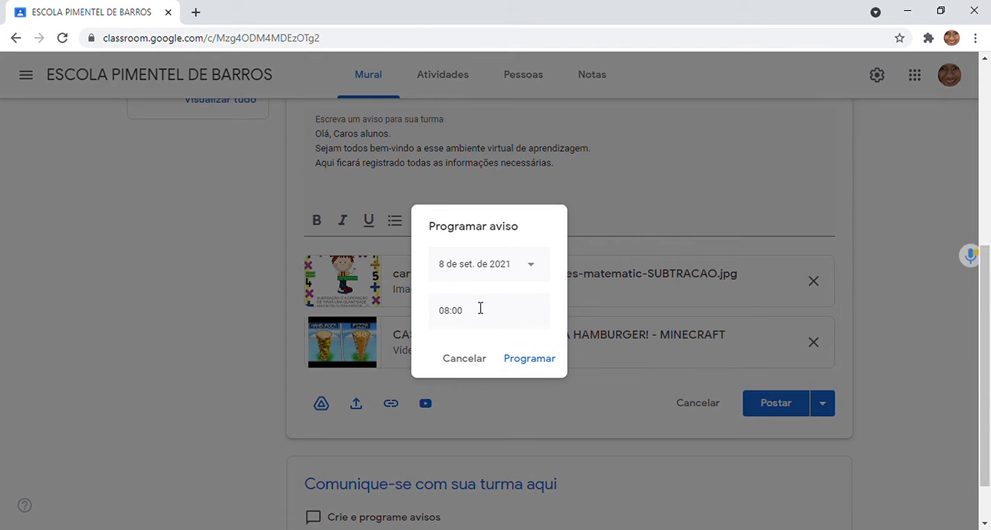
pyautogui.click(533, 271)
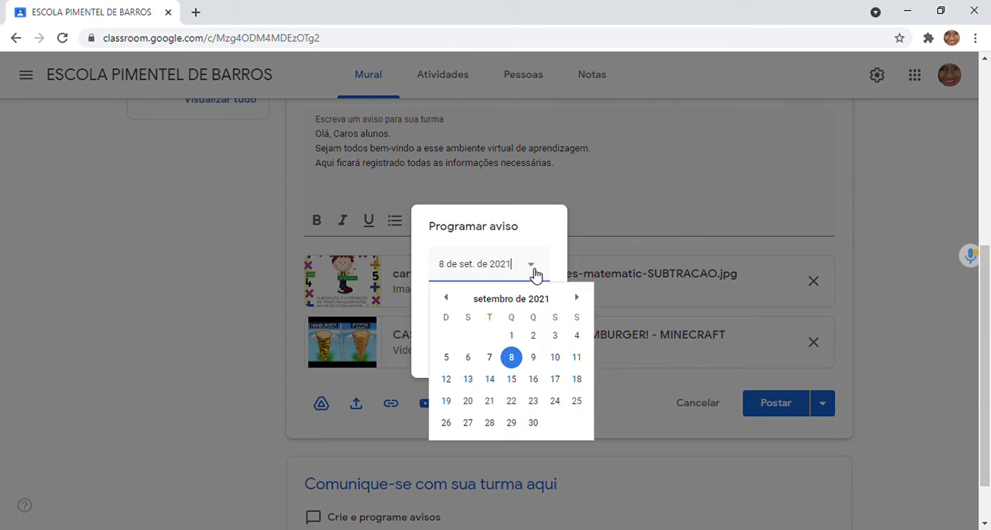
pyautogui.click(513, 358)
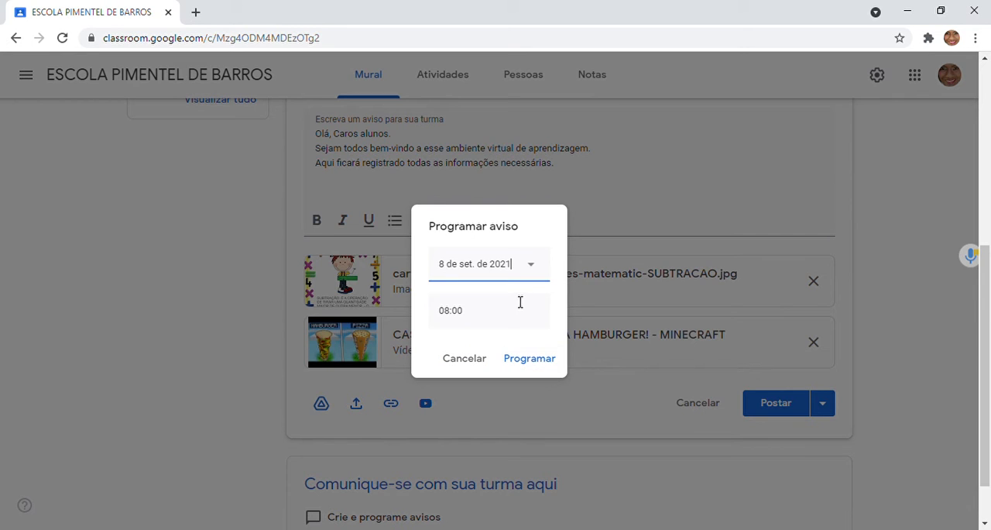
pyautogui.click(490, 316)
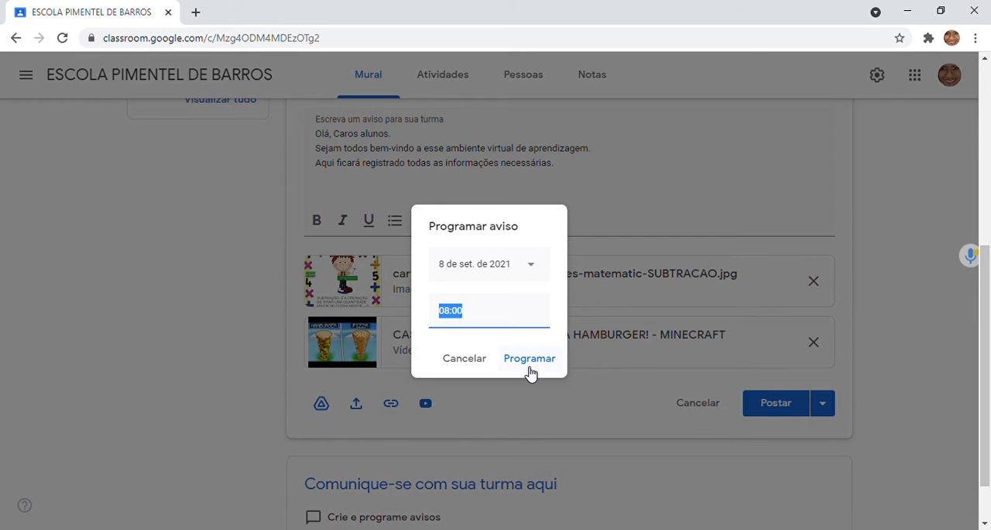
pyautogui.click(463, 363)
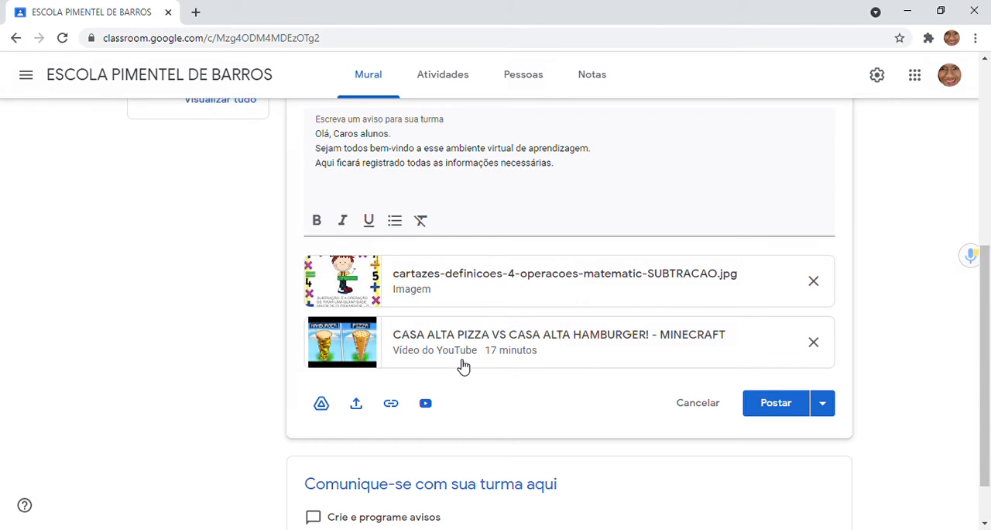
pyautogui.click(826, 403)
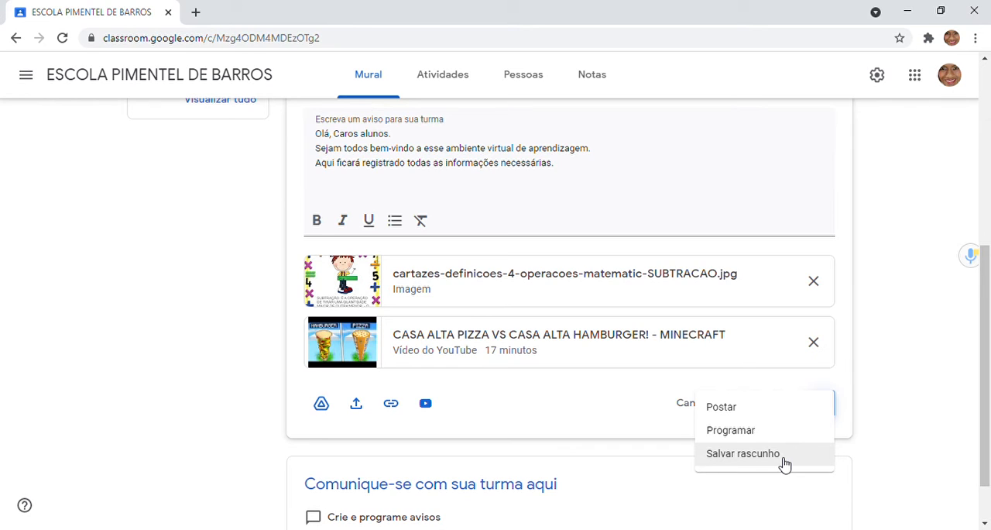
pyautogui.click(892, 350)
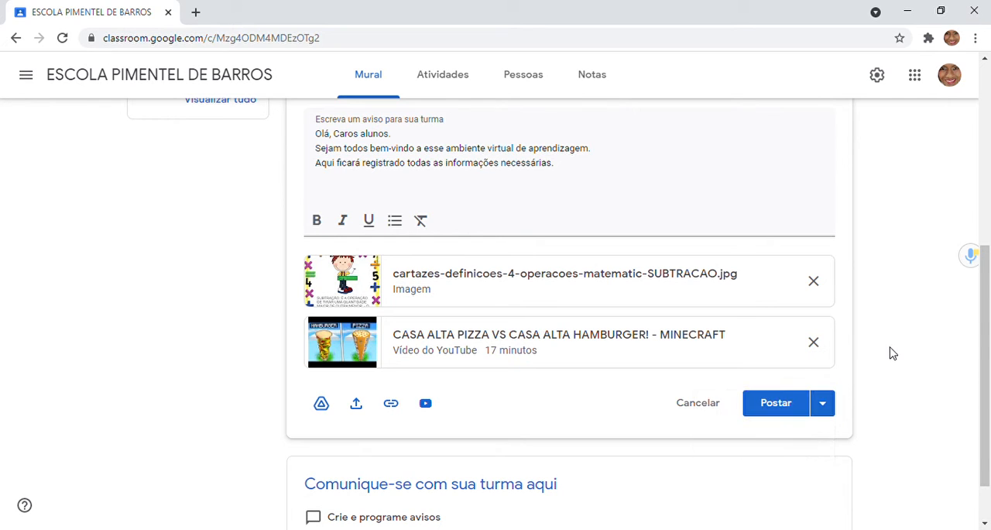
# Step: Post the announcement immediately and review it with its attachments on the Mural
pyautogui.click(796, 409)
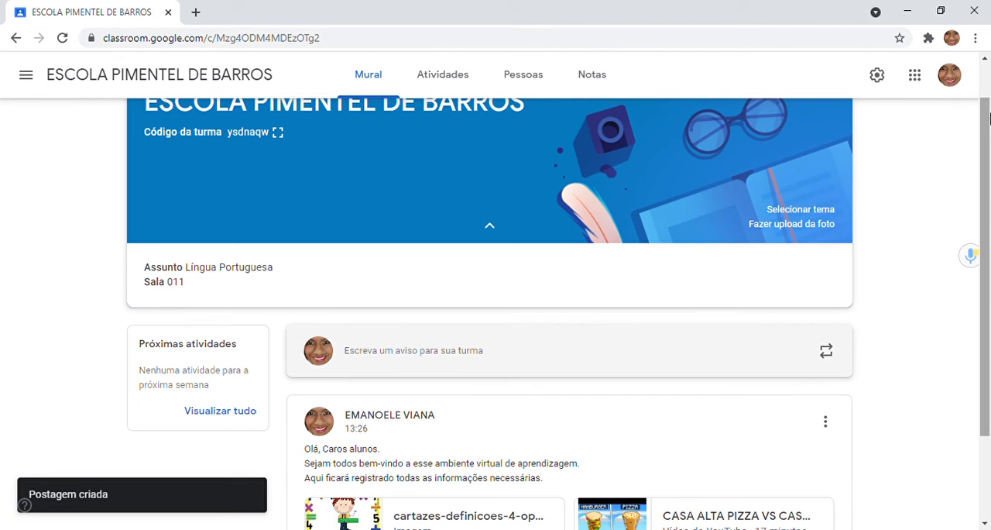
pyautogui.moveTo(988, 120); pyautogui.dragTo(990, 222)
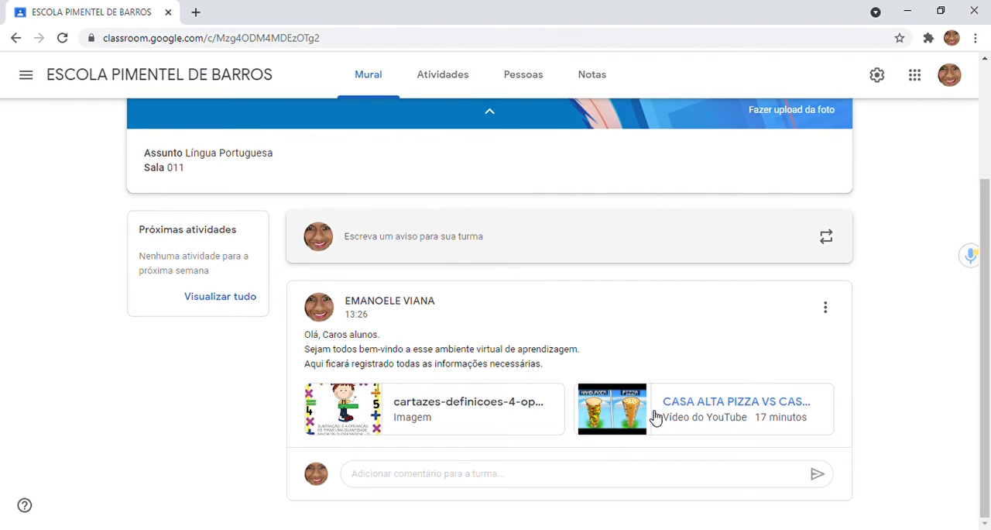
pyautogui.scroll(1, 655, 418)
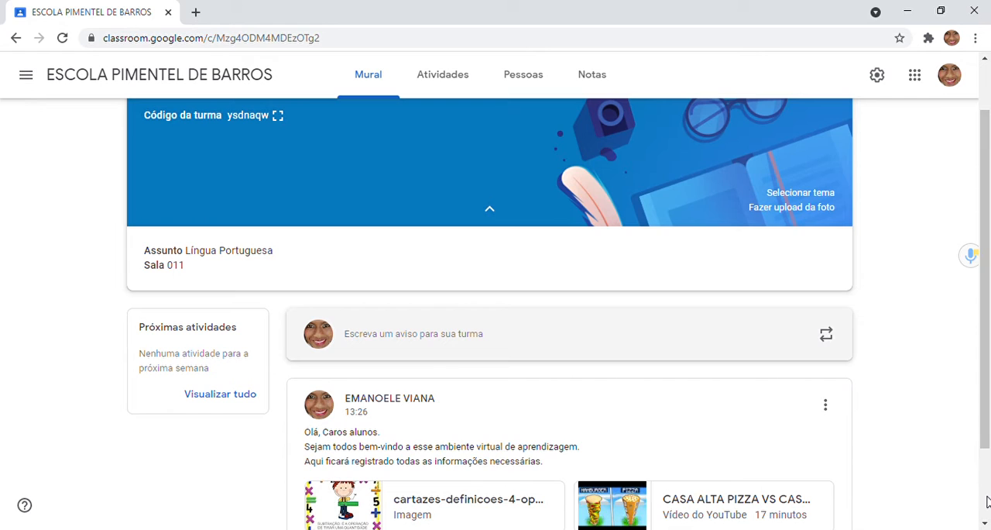
pyautogui.scroll(-1, 988, 449)
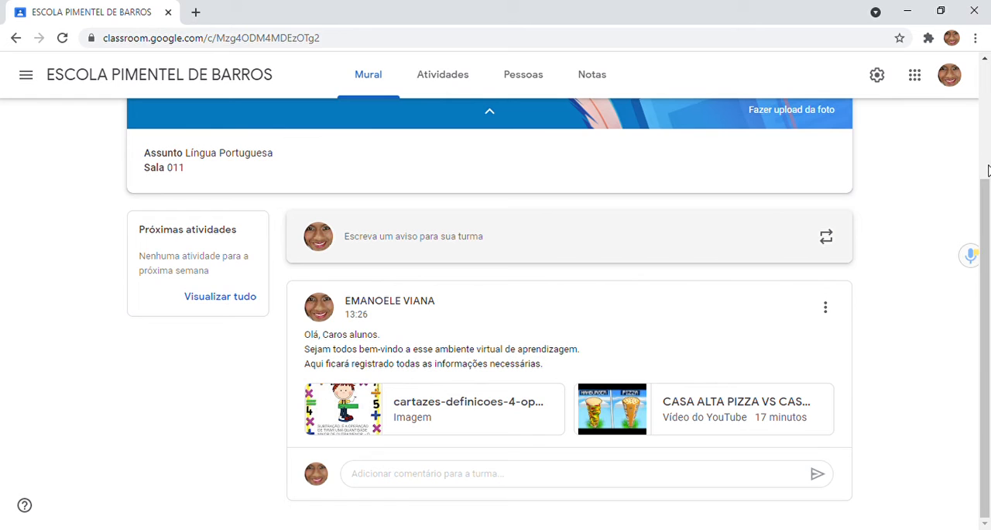
pyautogui.scroll(1, 988, 170)
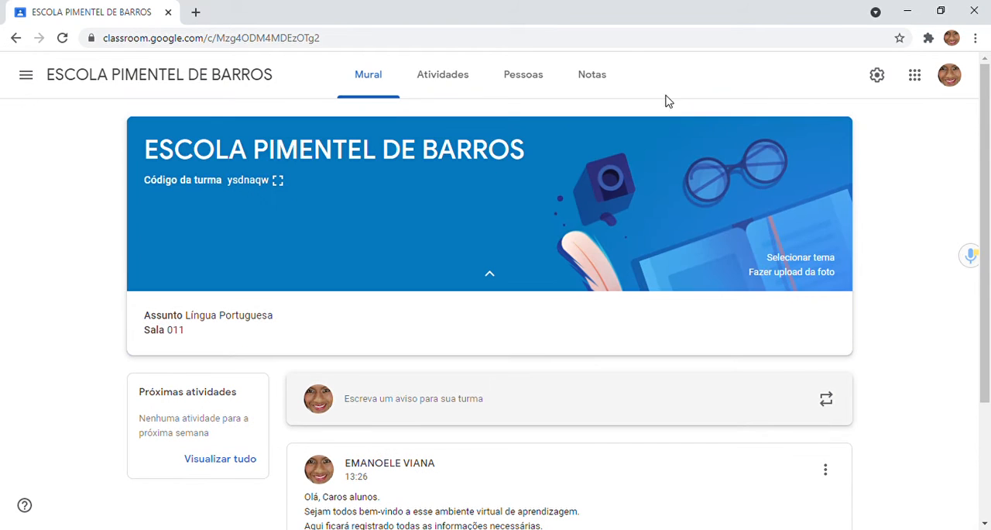
# Step: Open the class's Google Drive folder from Atividades and create a new folder in it named "TEXTO DE LINGUA PORTUGUESA"
pyautogui.click(454, 76)
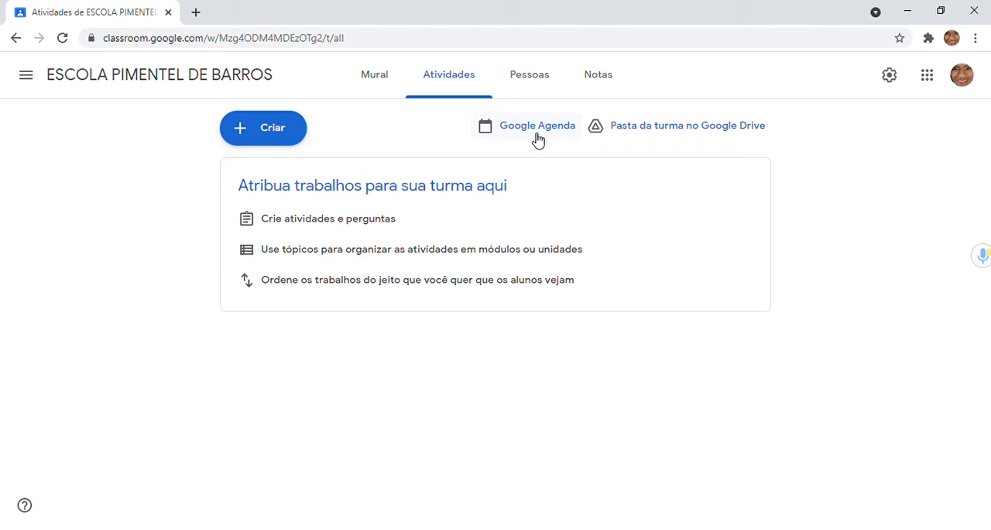
pyautogui.click(684, 139)
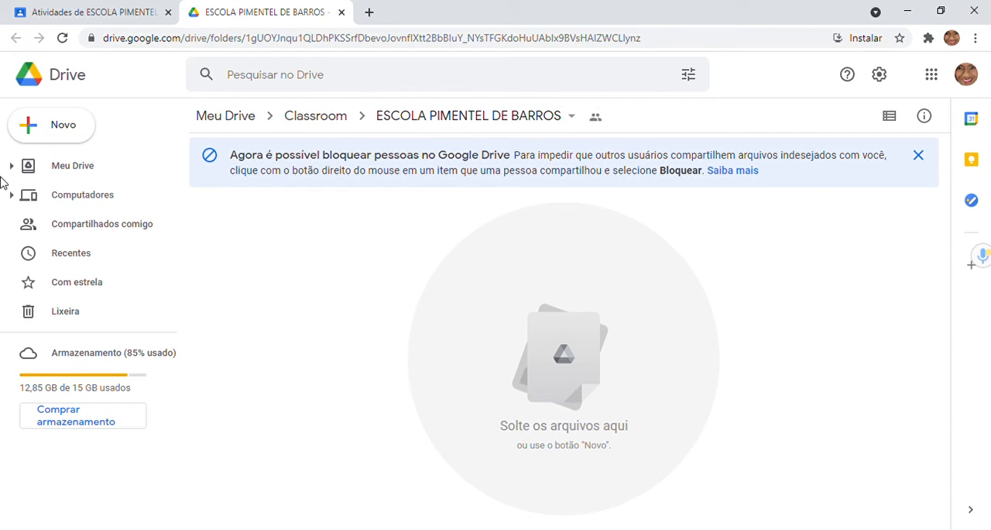
pyautogui.click(83, 139)
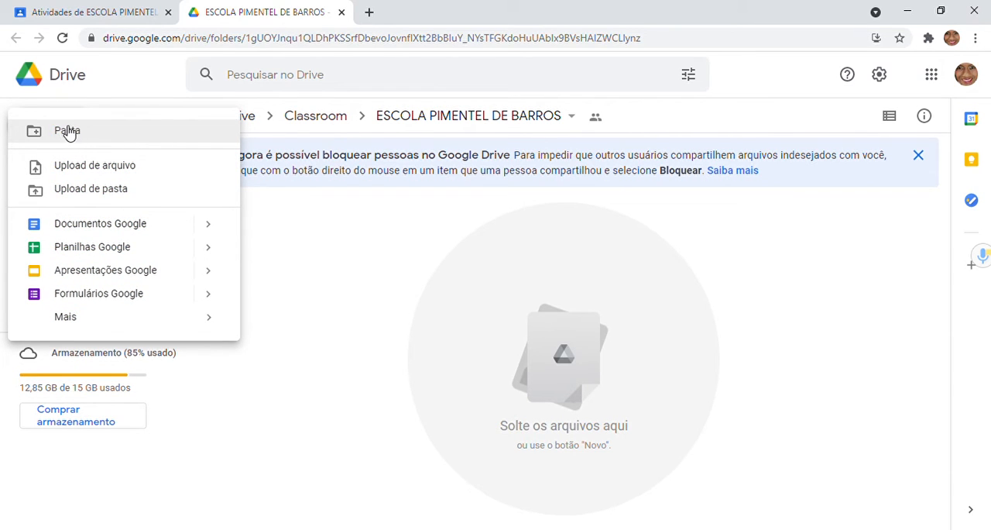
pyautogui.click(68, 131)
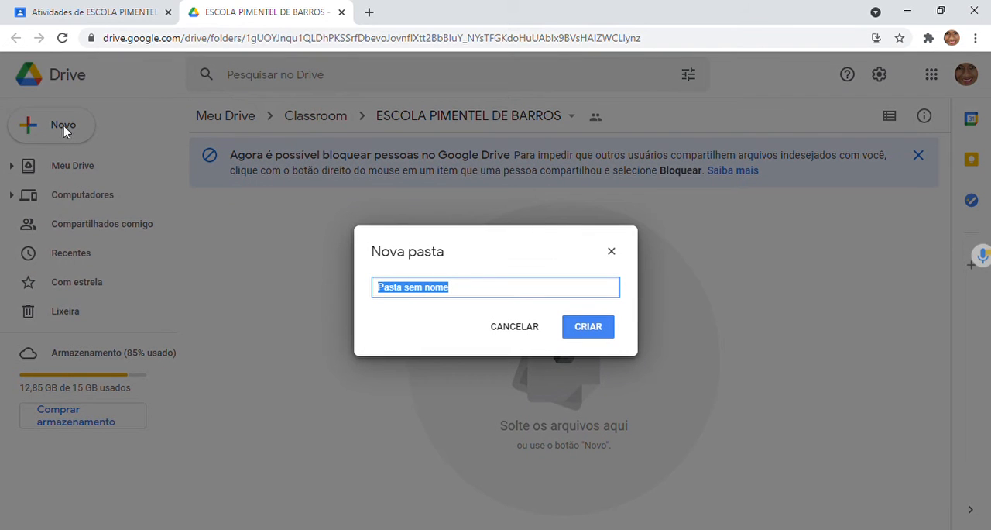
pyautogui.write('ativi')
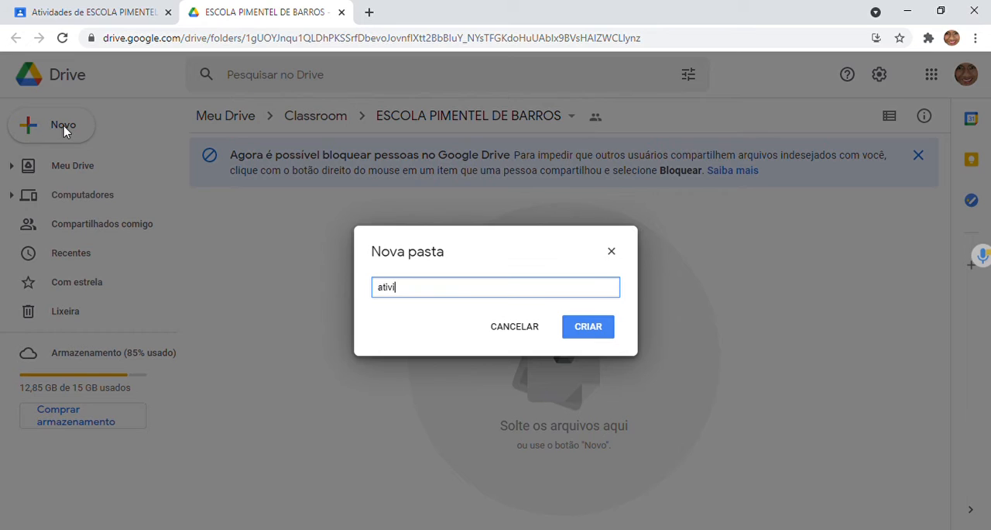
pyautogui.write('daee')
pyautogui.click(436, 298)
pyautogui.press('BackSpace')
pyautogui.press('BackSpace')
pyautogui.press('BackSpace')
pyautogui.press('BackSpace')
pyautogui.press('BackSpace')
pyautogui.press('BackSpace')
pyautogui.press('BackSpace')
pyautogui.press('BackSpace')
pyautogui.press('BackSpace')
pyautogui.write('TEXTO DE LINGUA PORTUG')
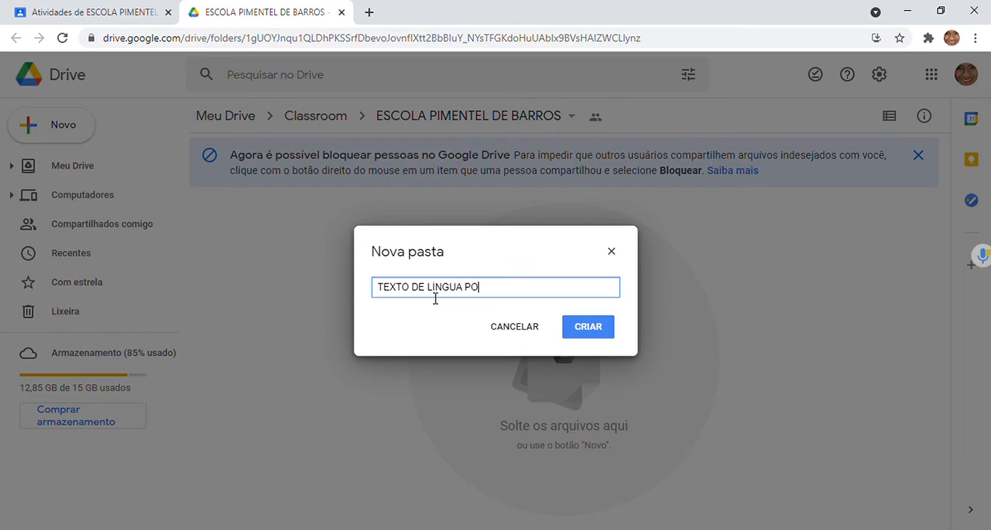
pyautogui.write('UESA')
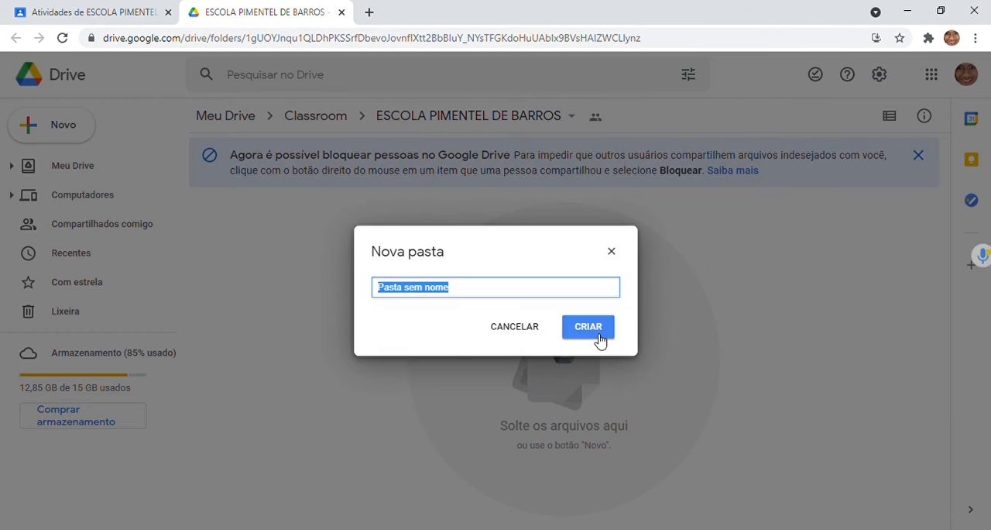
# Step: Dismiss the extra new folder dialog, look inside the TEXTO DE LÍNGUA PORTUGUESA folder and return to the class folder
pyautogui.click(613, 253)
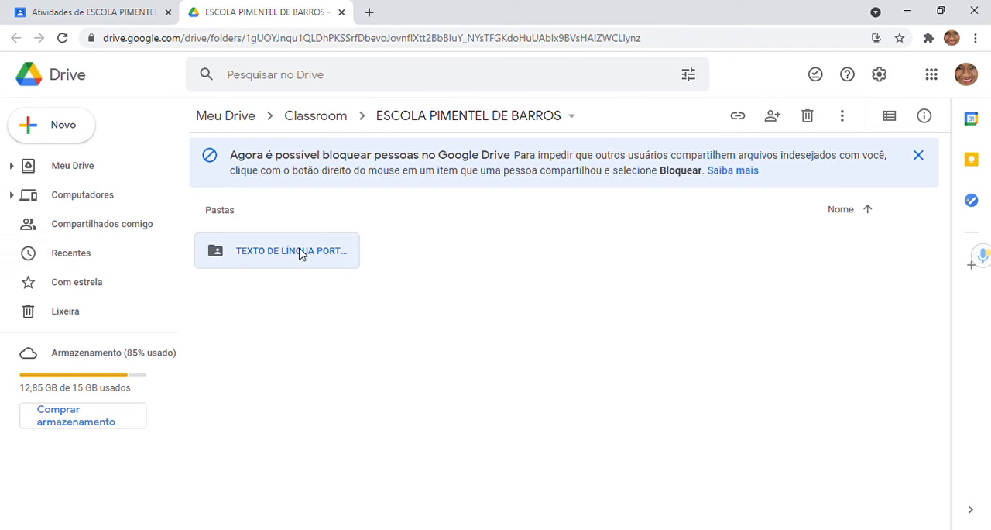
pyautogui.doubleClick(302, 253)
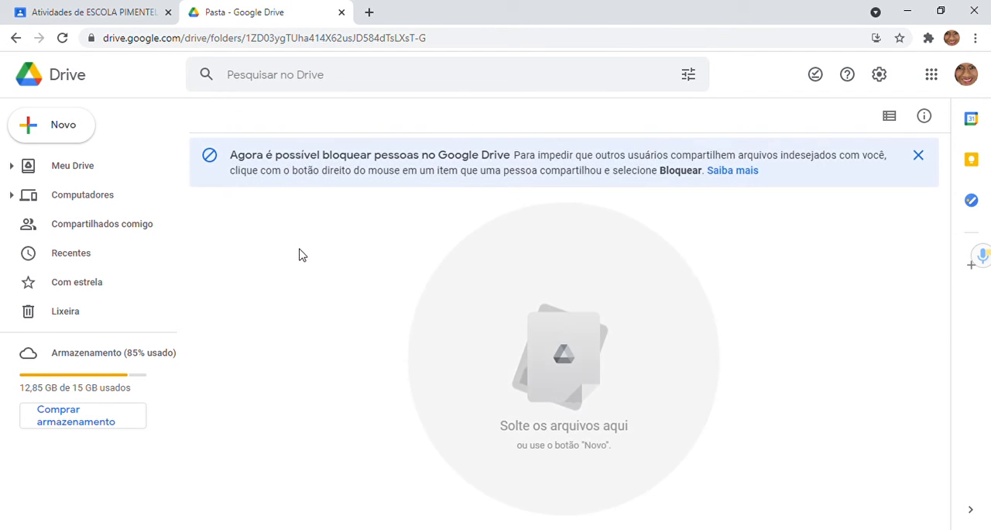
pyautogui.click(20, 34)
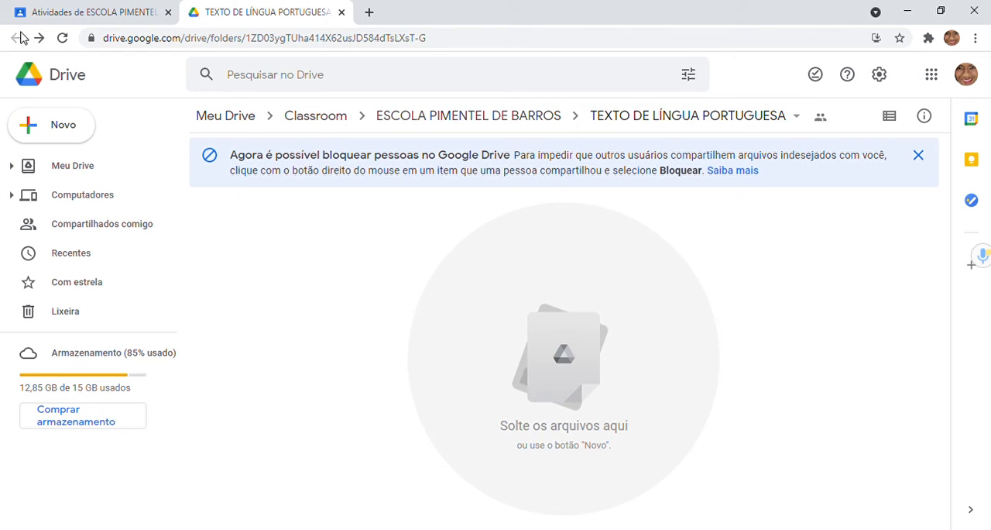
pyautogui.click(22, 38)
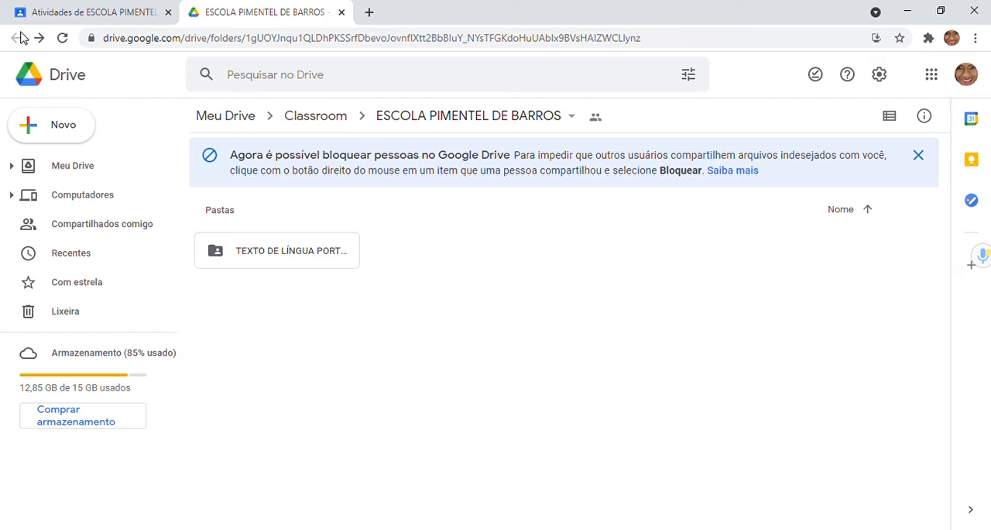
# Step: Switch back to Google Sala de Aula and examine the creation options in Atividades, including the Adicionar tema dialog, without adding a topic
pyautogui.click(24, 12)
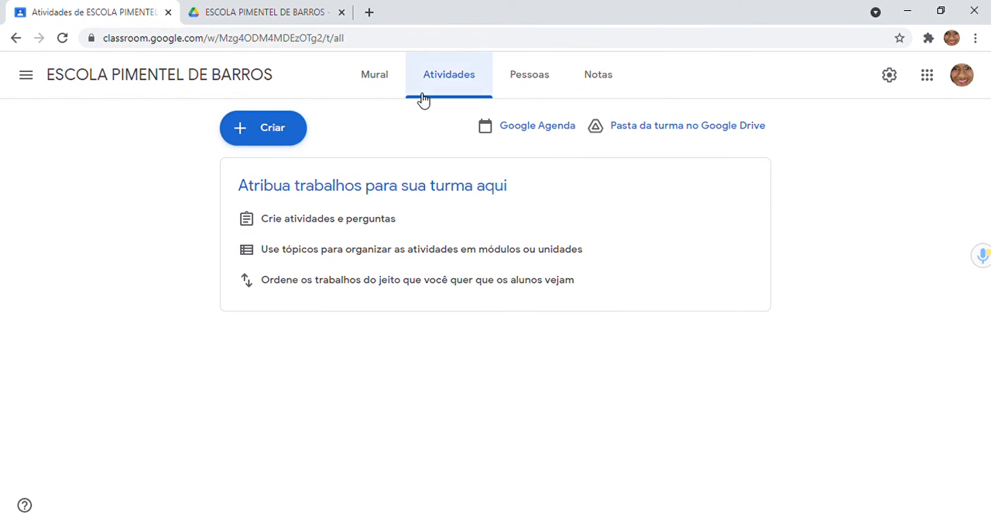
pyautogui.click(295, 127)
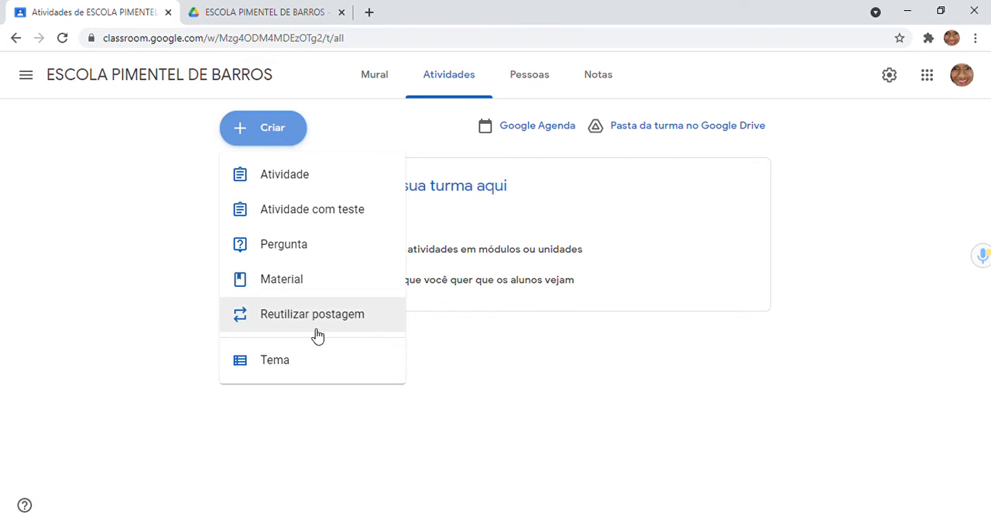
pyautogui.click(277, 364)
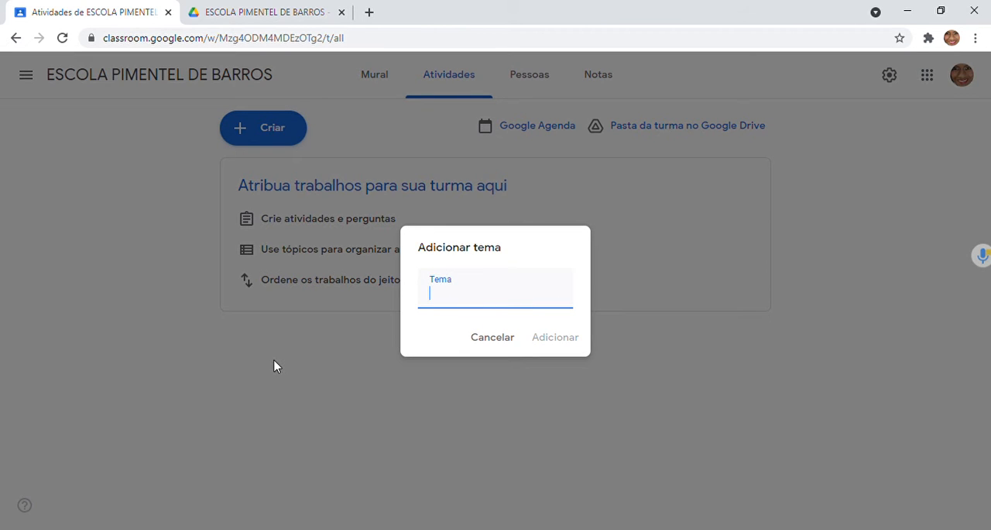
pyautogui.click(508, 339)
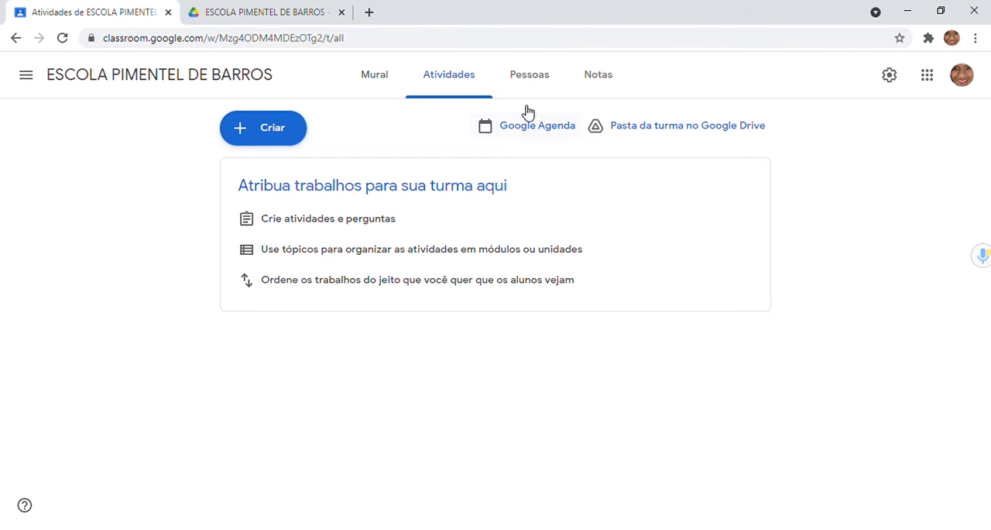
# Step: Invite a student to the class from Pessoas by finding the contact's e-mail and sending the invitation
pyautogui.click(523, 75)
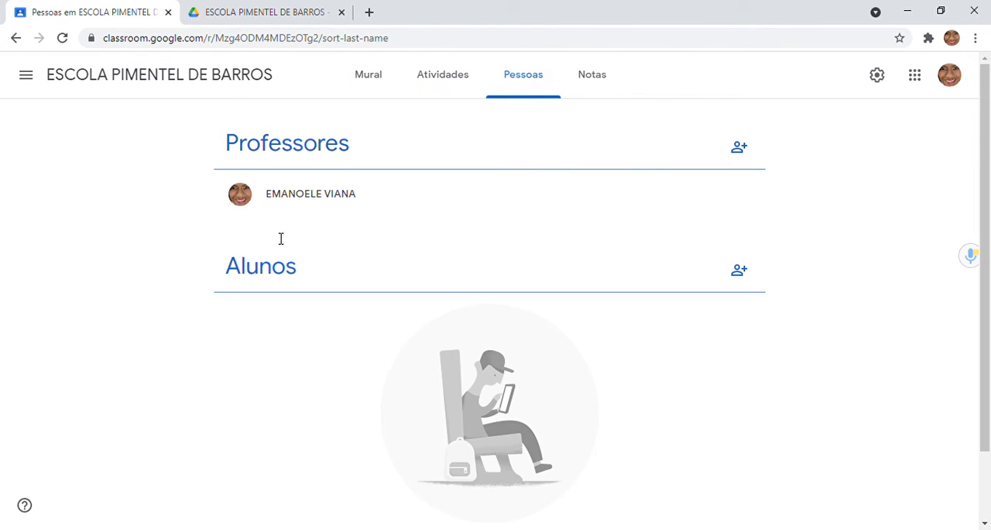
pyautogui.click(753, 282)
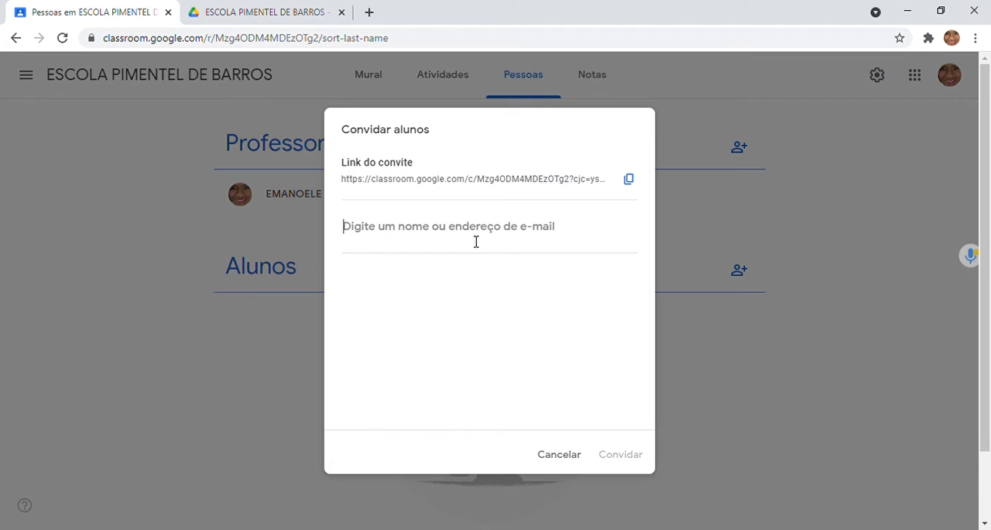
pyautogui.write('V')
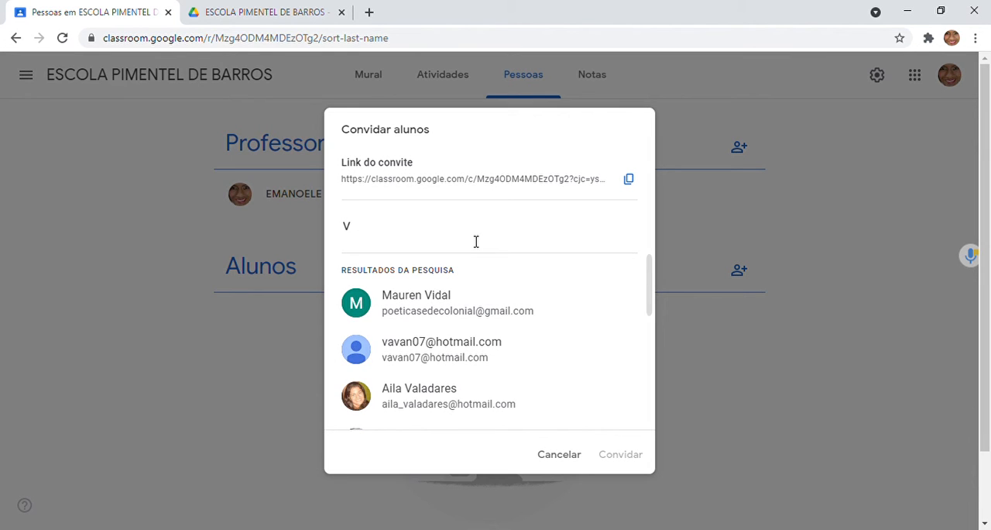
pyautogui.write('IA')
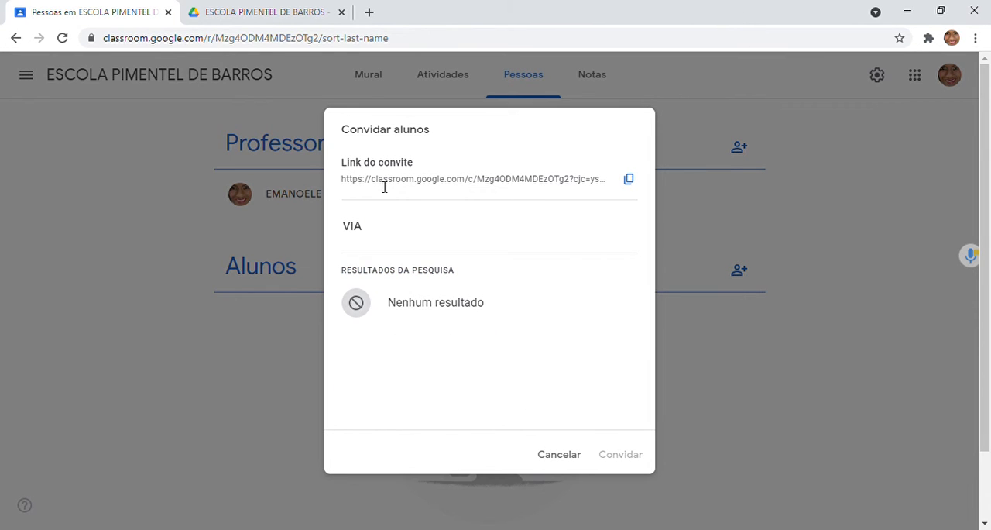
pyautogui.press('BackSpace')
pyautogui.press('BackSpace')
pyautogui.press('BackSpace')
pyautogui.write('ema')
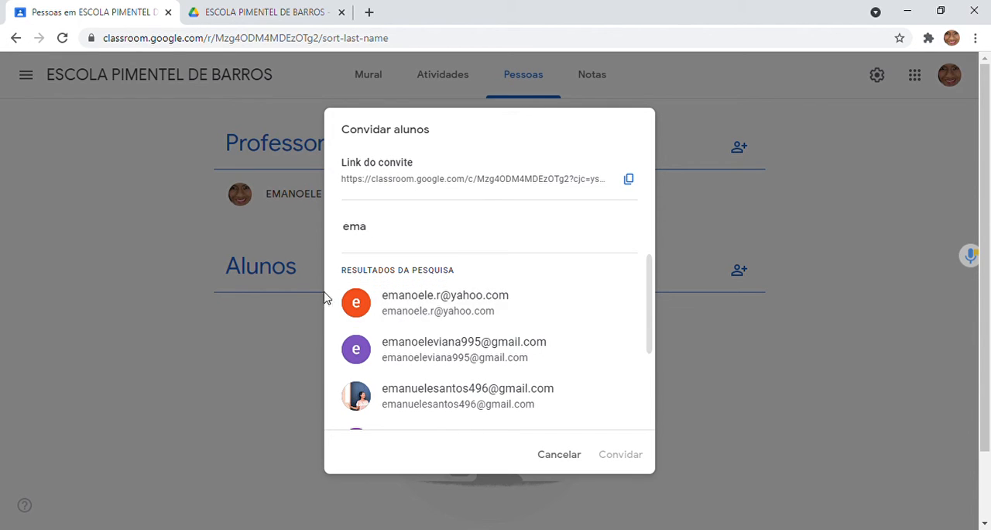
pyautogui.click(392, 310)
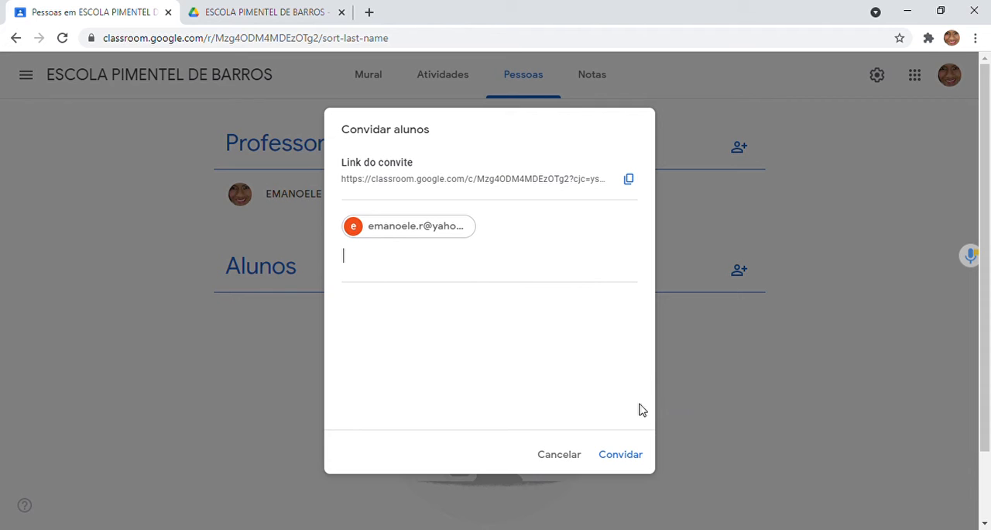
pyautogui.click(630, 457)
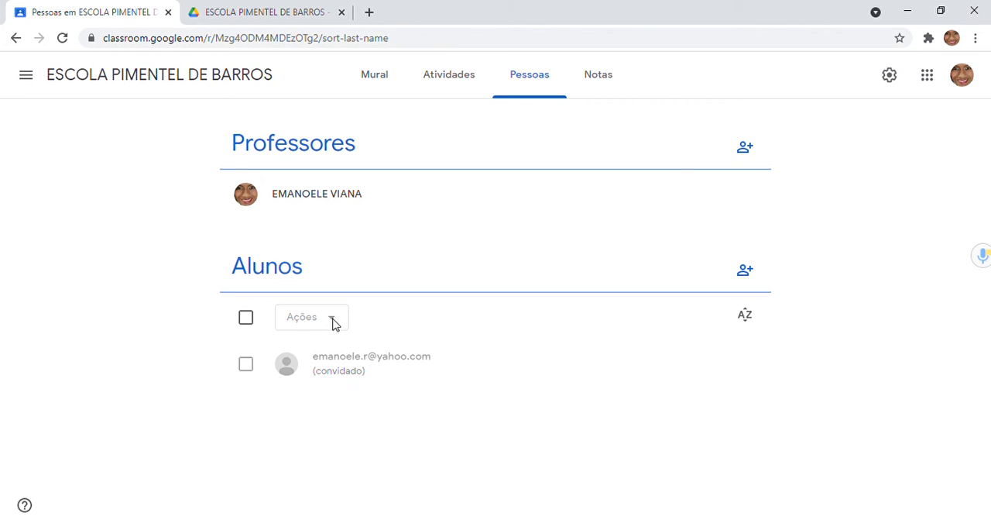
# Step: Select the invited student in the Alunos list and remove them from the class
pyautogui.click(247, 316)
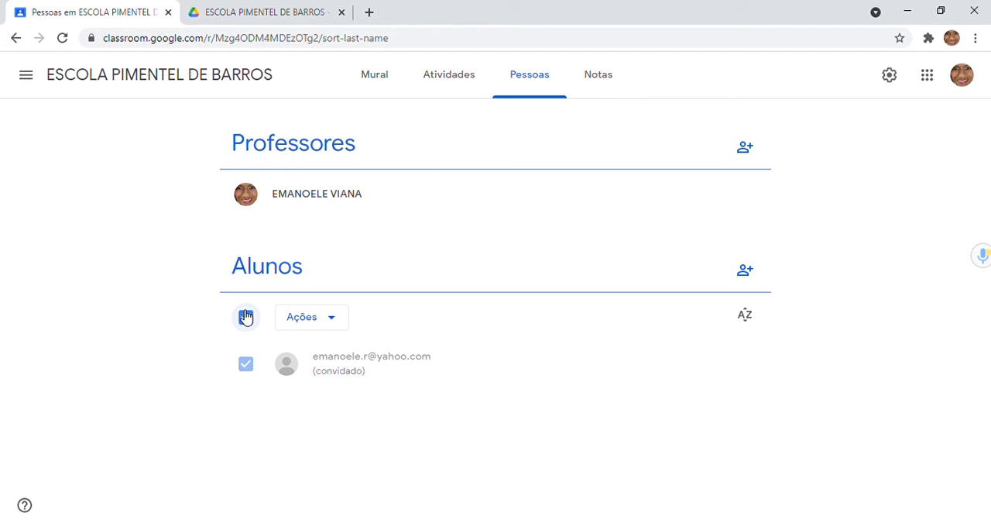
pyautogui.click(326, 321)
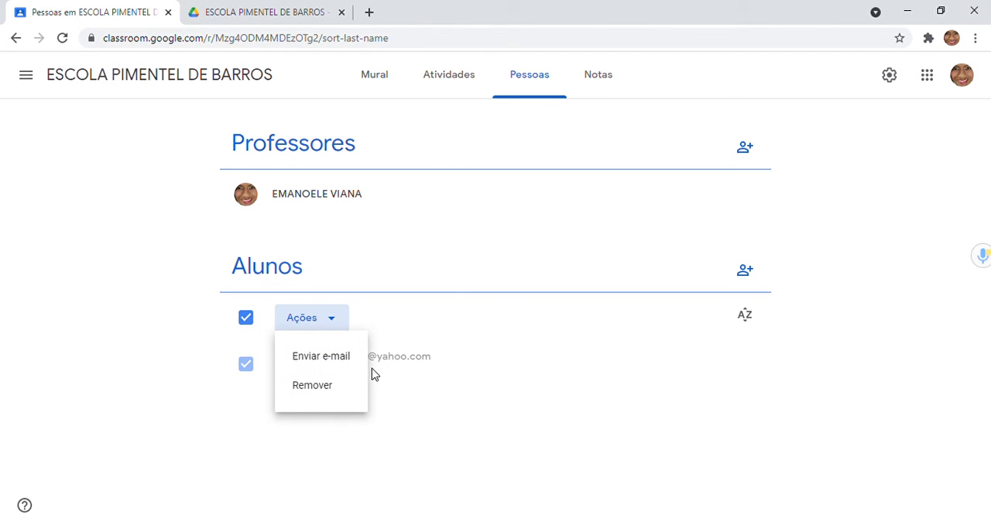
pyautogui.click(339, 402)
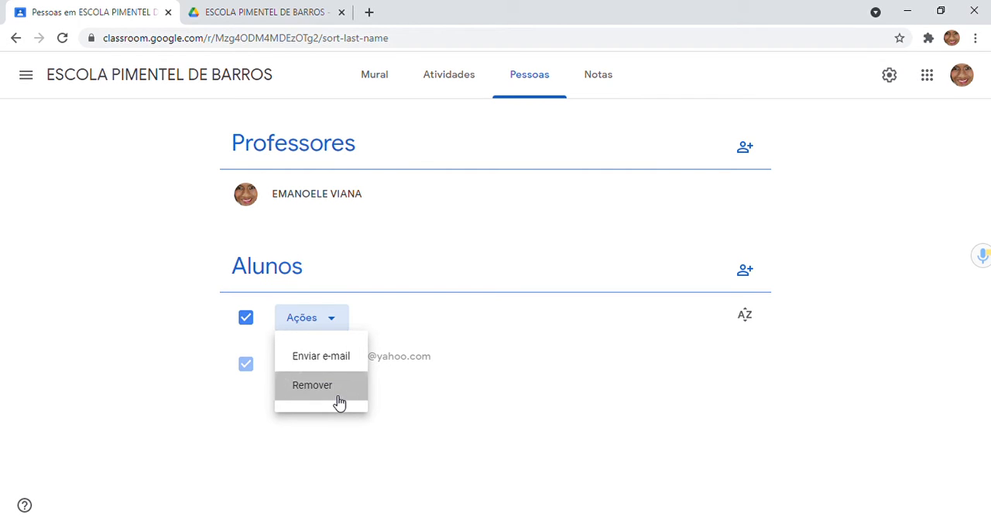
pyautogui.click(612, 334)
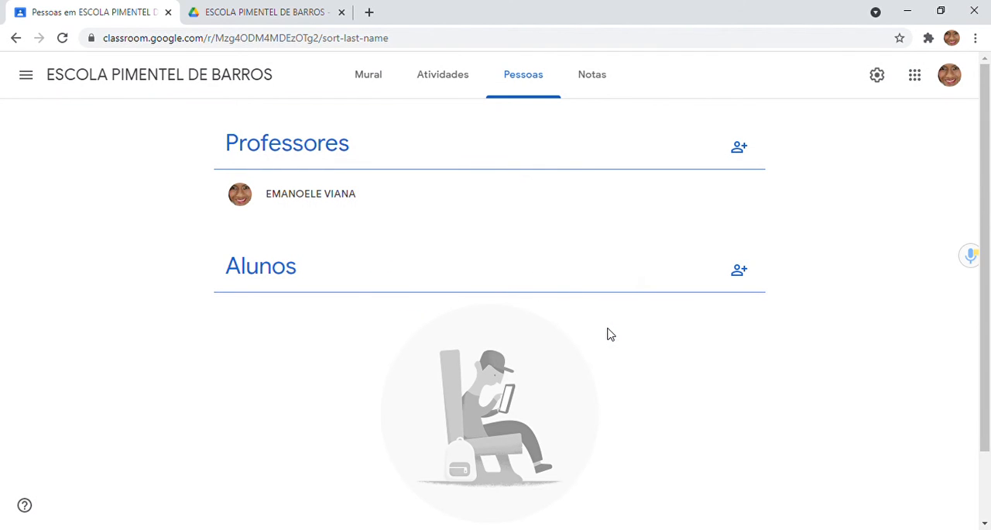
# Step: View the class's Notas page, then return through Pessoas and Atividades to the Mural
pyautogui.click(600, 74)
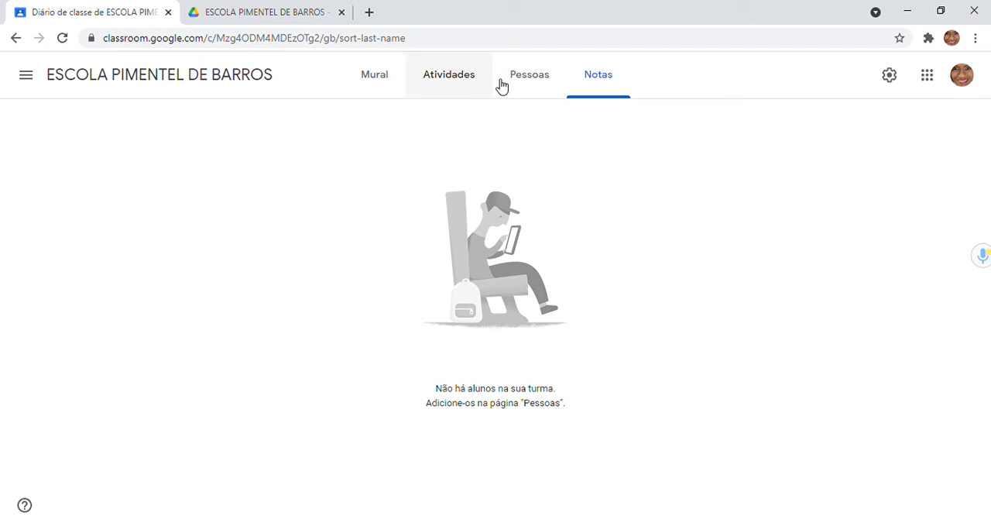
pyautogui.click(552, 84)
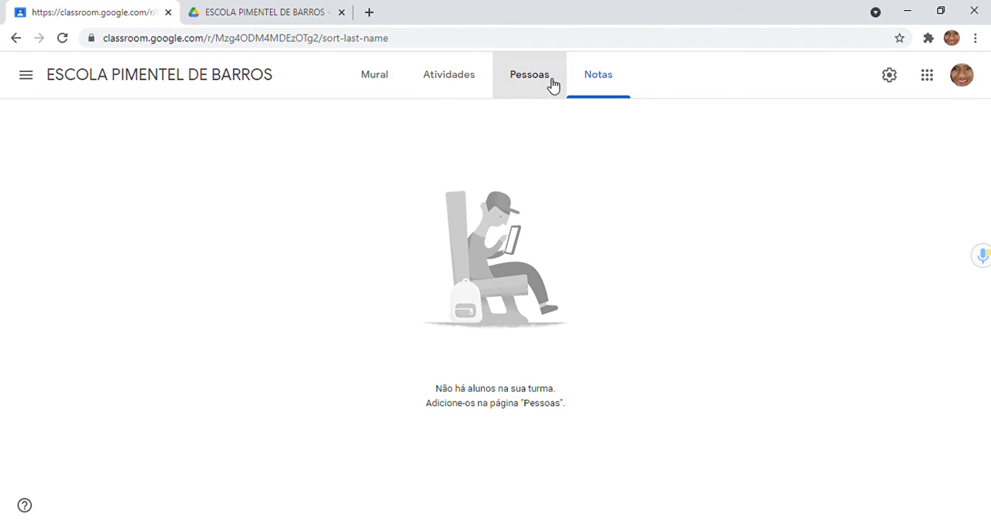
pyautogui.click(460, 82)
pyautogui.click(392, 75)
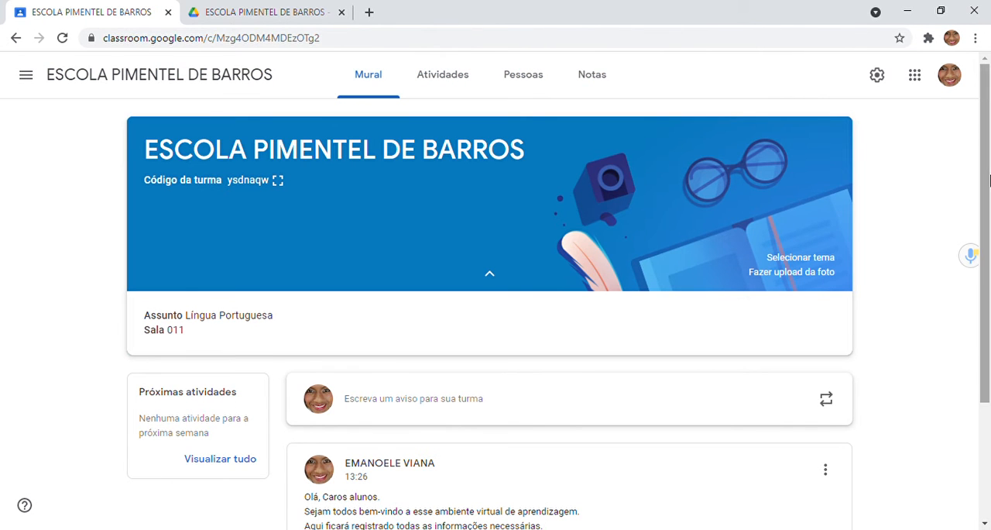
pyautogui.moveTo(989, 180); pyautogui.dragTo(980, 86)
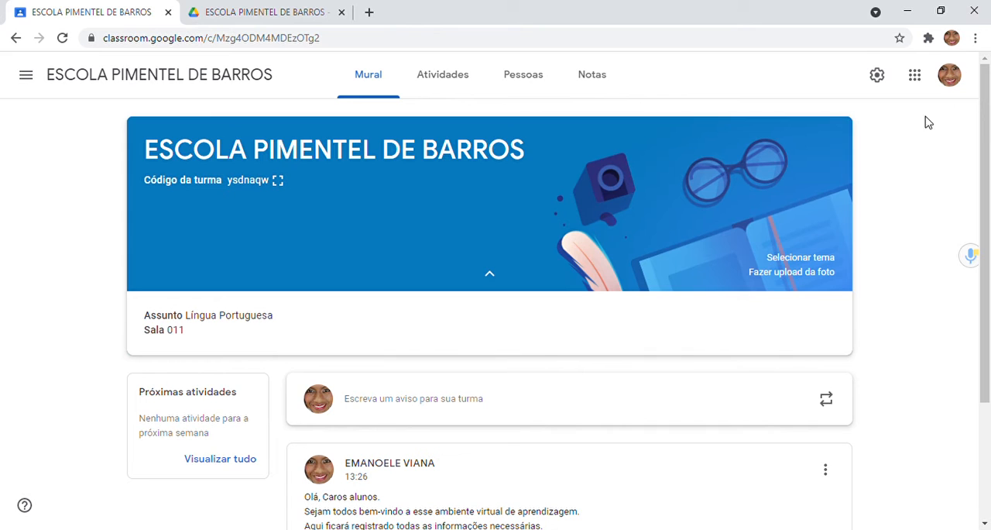
# Step: Open the class settings and examine the Detalhes da turma and Geral sections
pyautogui.click(880, 76)
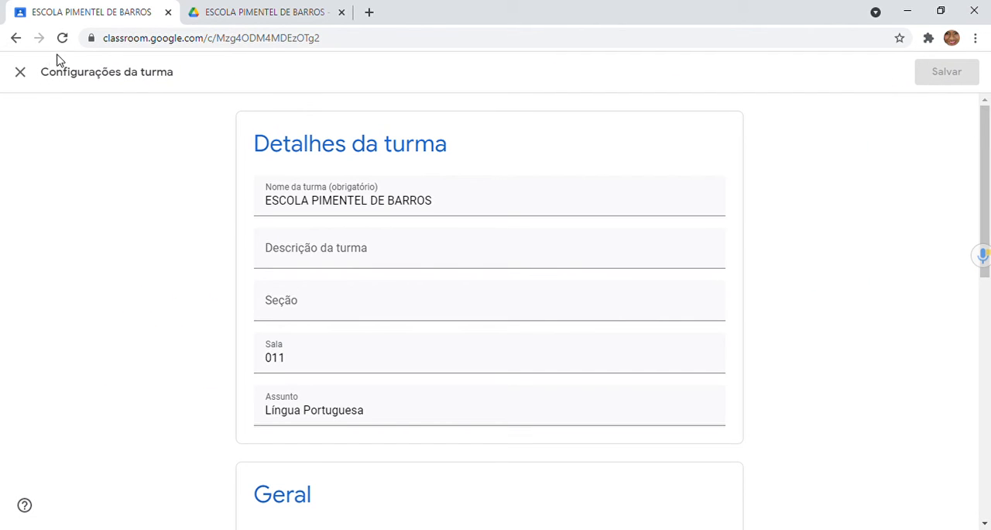
pyautogui.click(23, 72)
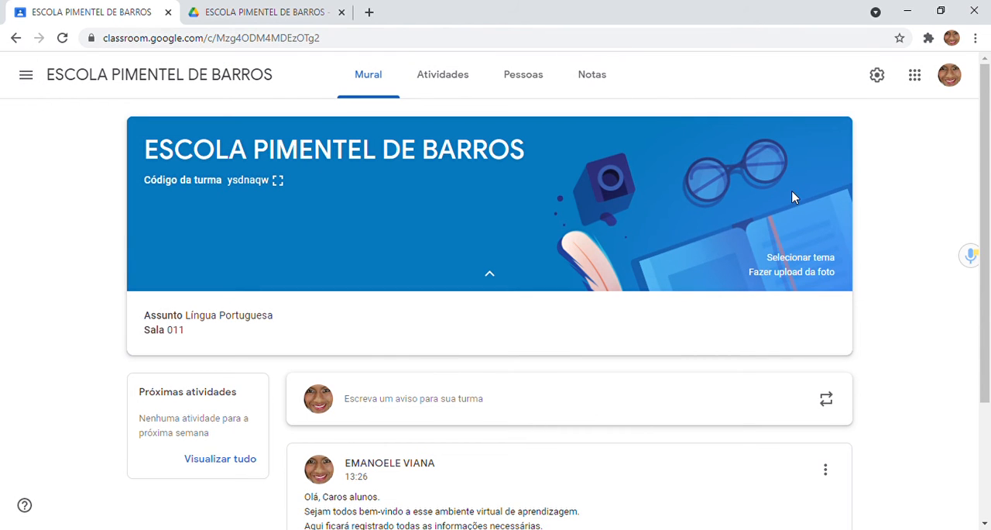
pyautogui.click(879, 76)
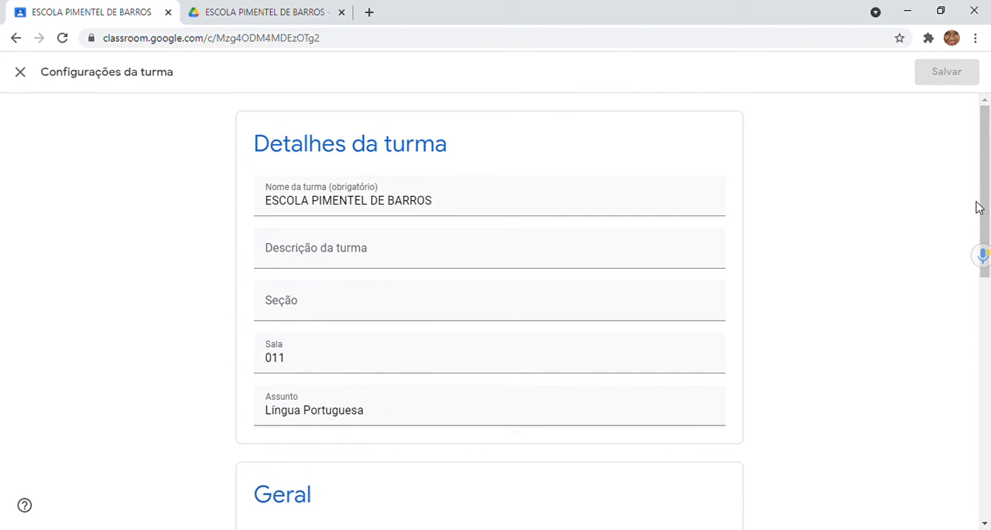
pyautogui.moveTo(989, 195); pyautogui.dragTo(989, 221)
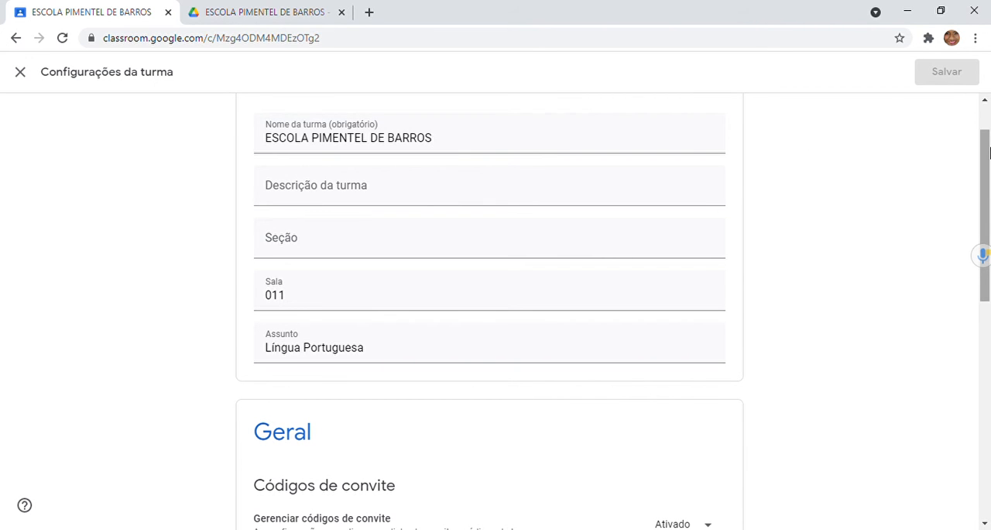
pyautogui.moveTo(989, 151); pyautogui.dragTo(982, 276)
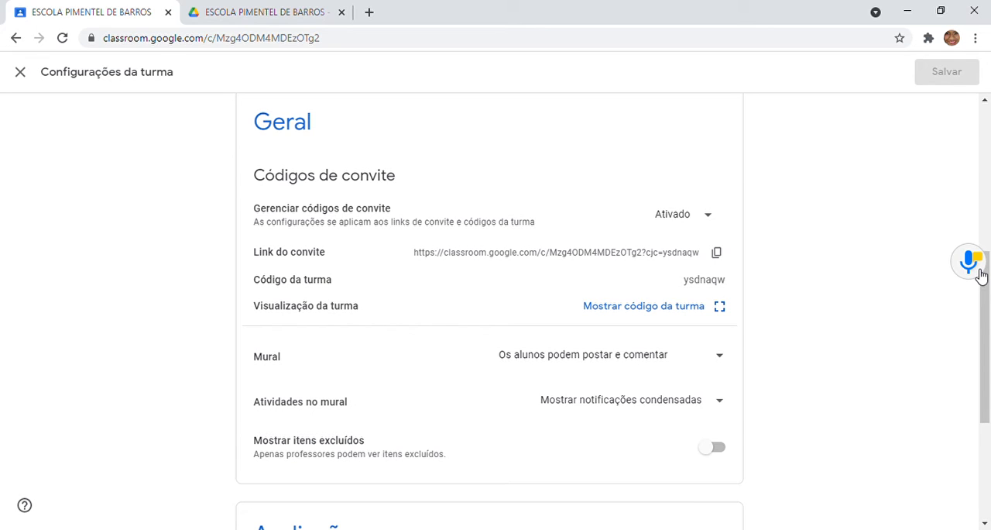
# Step: Check the options for managing invitation codes and view the enlarged class code, closing both without changes
pyautogui.click(717, 221)
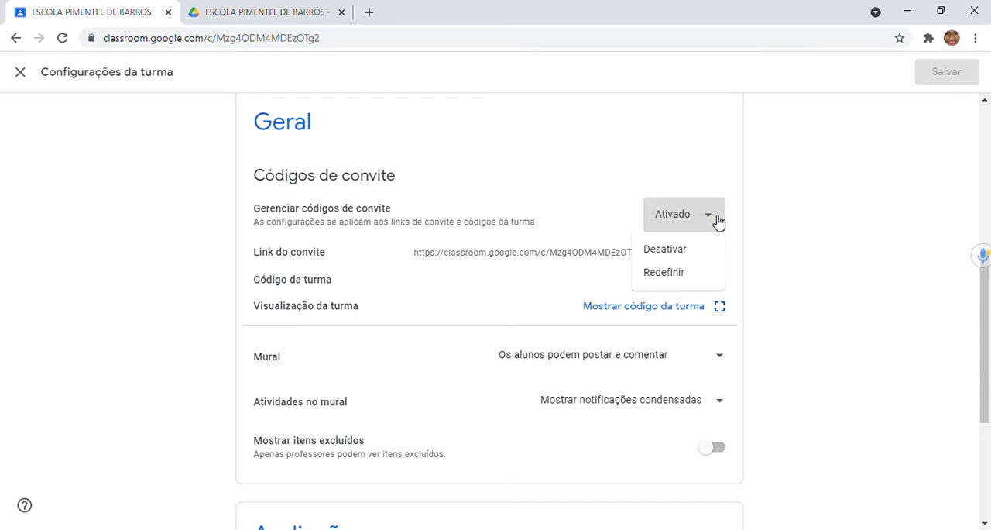
pyautogui.click(719, 222)
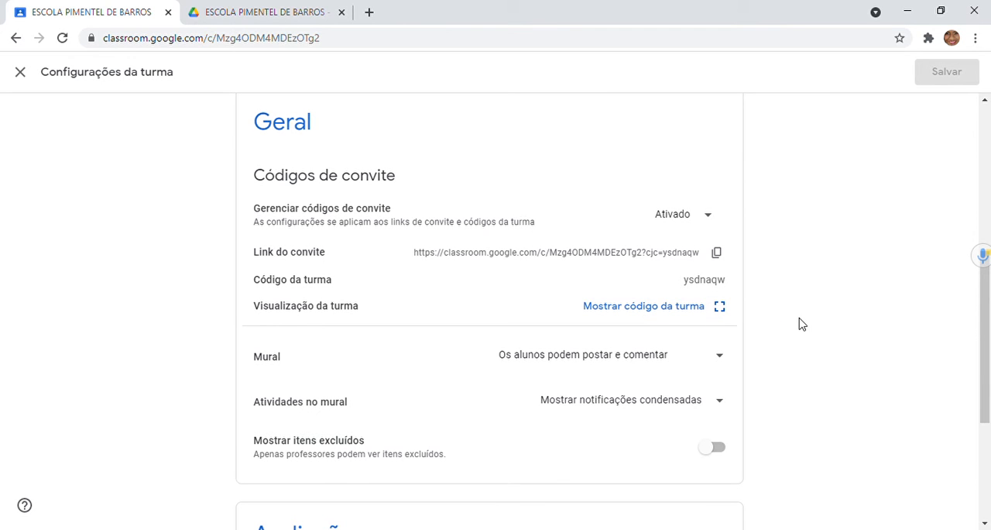
pyautogui.click(721, 308)
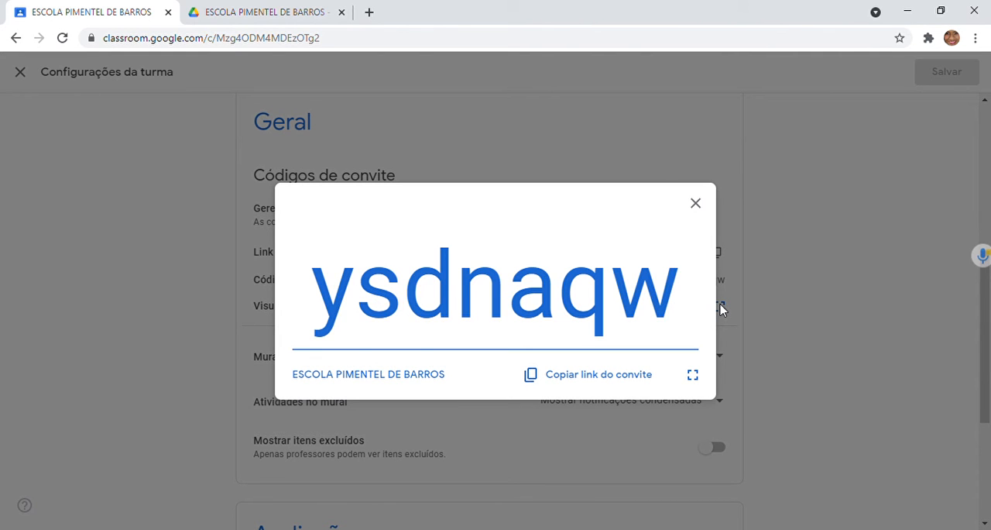
pyautogui.click(784, 203)
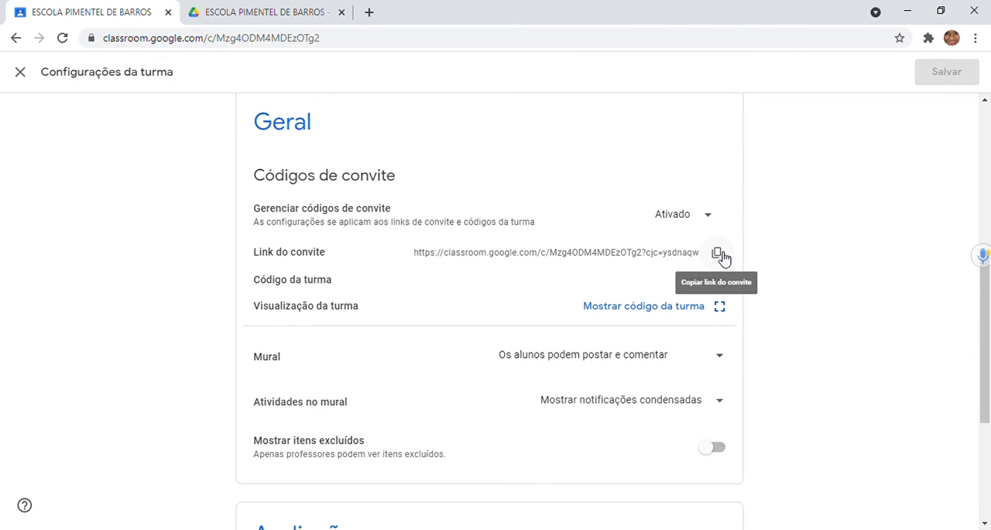
# Step: Review the Mural permission options and choose "Os alunos podem postar e comentar"
pyautogui.moveTo(988, 329); pyautogui.dragTo(990, 397)
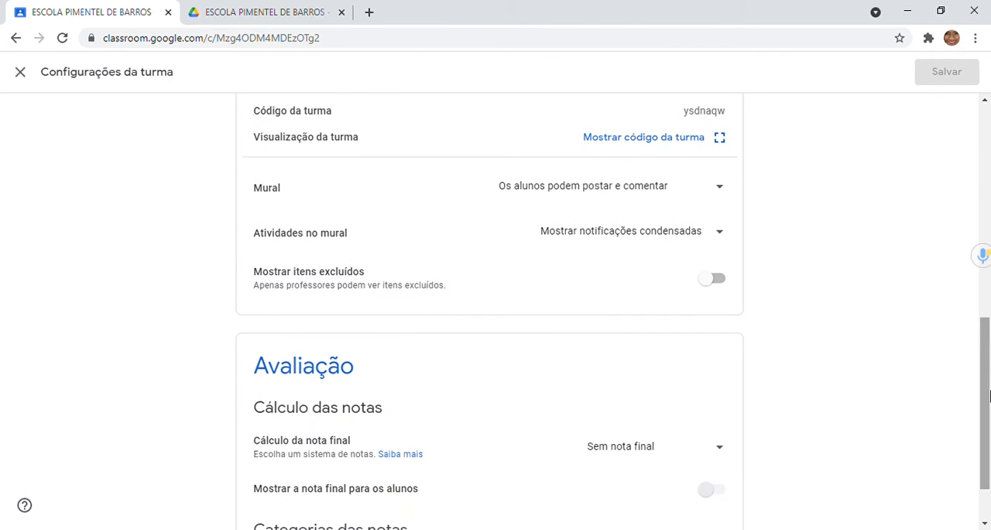
pyautogui.click(722, 186)
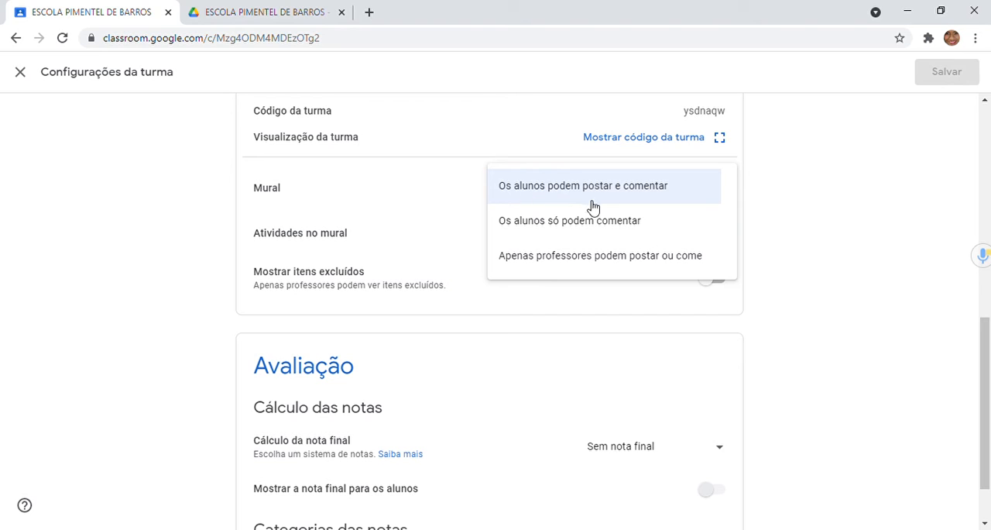
pyautogui.click(689, 201)
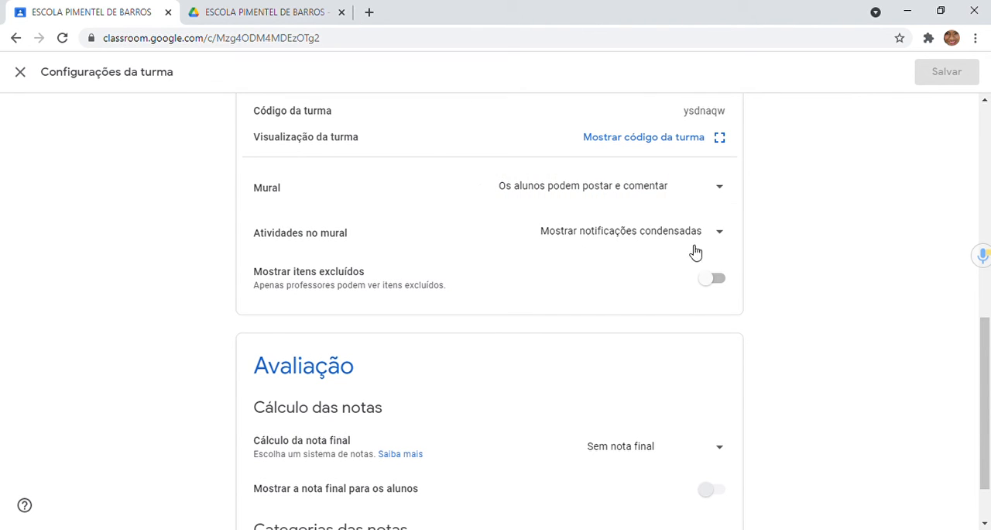
# Step: Review the Atividades no mural display options and keep "Mostrar notificações condensadas"
pyautogui.click(727, 237)
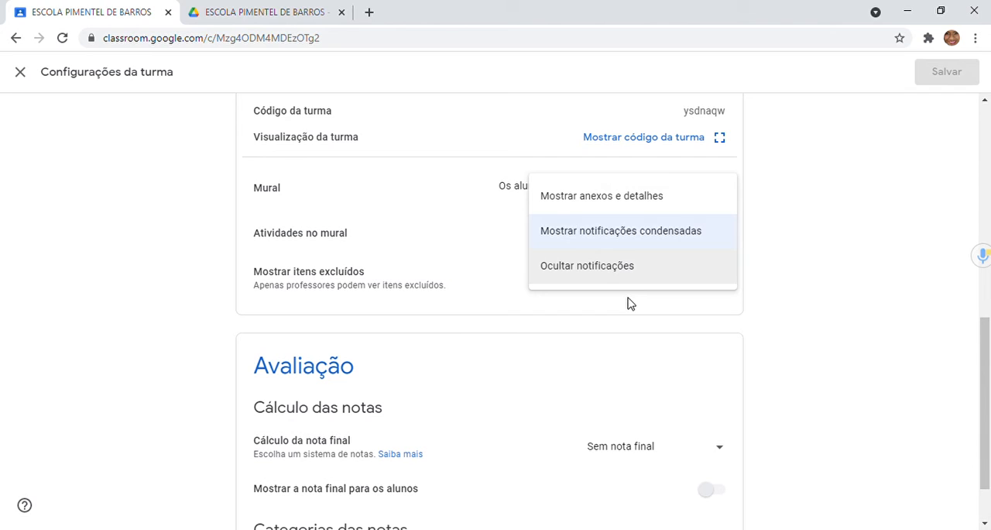
pyautogui.click(642, 239)
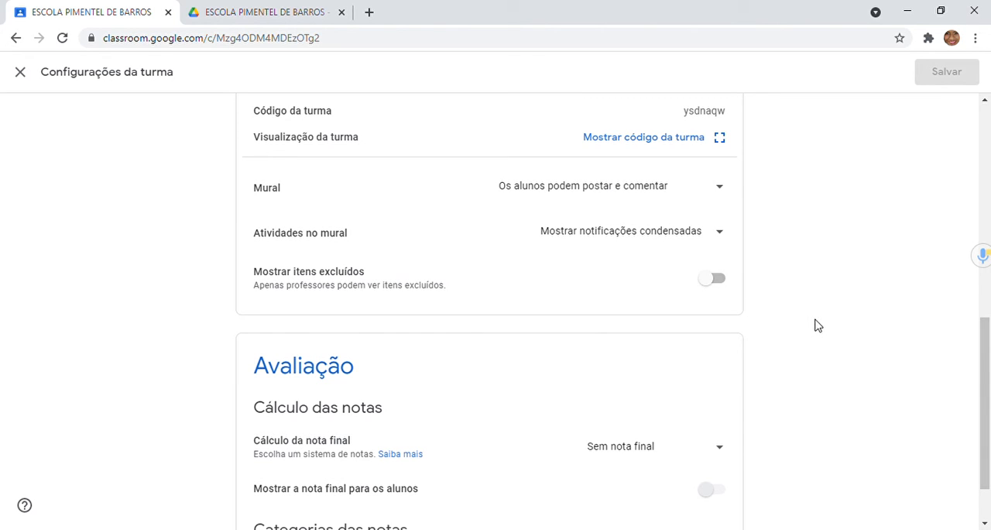
# Step: Set Cálculo da nota final to "Total de pontos" and enable showing the final grade to students
pyautogui.moveTo(987, 418); pyautogui.dragTo(989, 457)
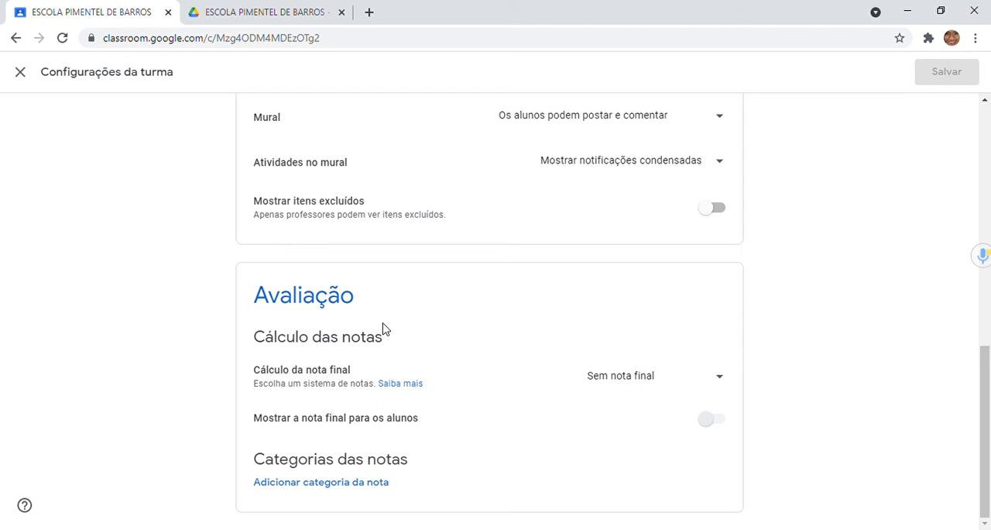
pyautogui.click(731, 376)
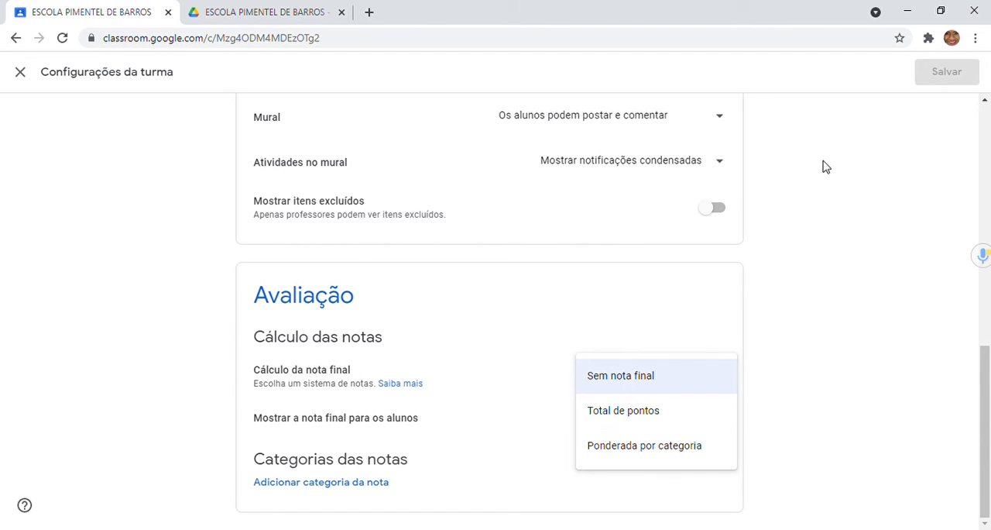
pyautogui.click(654, 413)
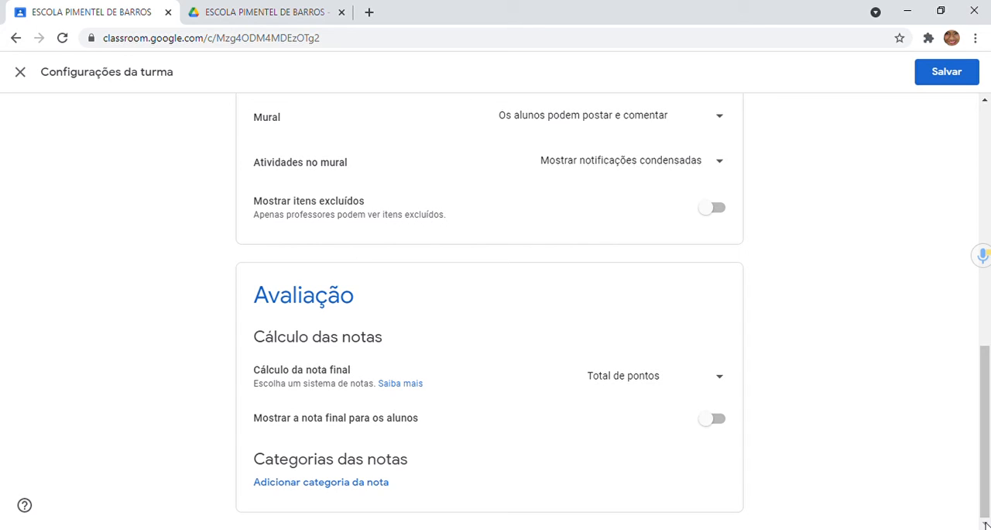
pyautogui.click(726, 423)
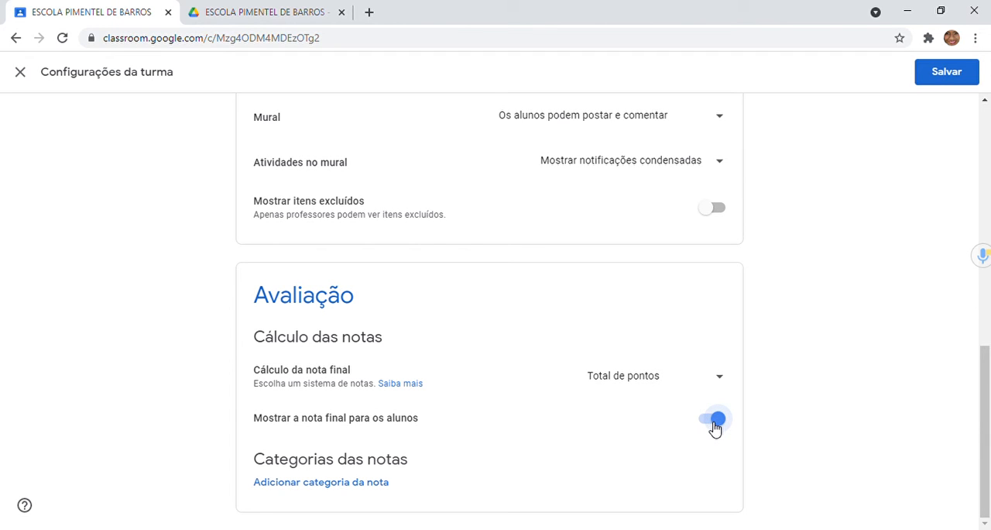
# Step: Add a grade category named "5,0" under Categorias das notas
pyautogui.click(353, 484)
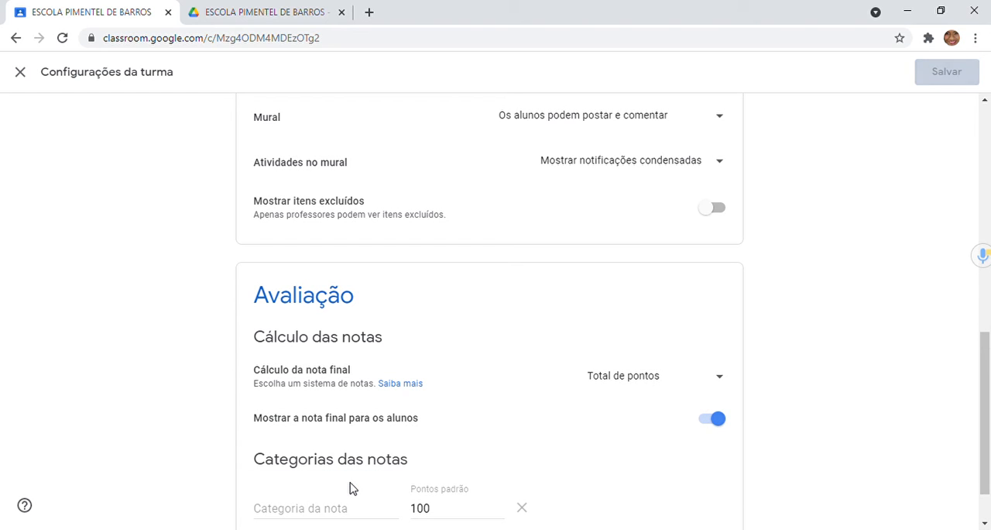
pyautogui.click(985, 523)
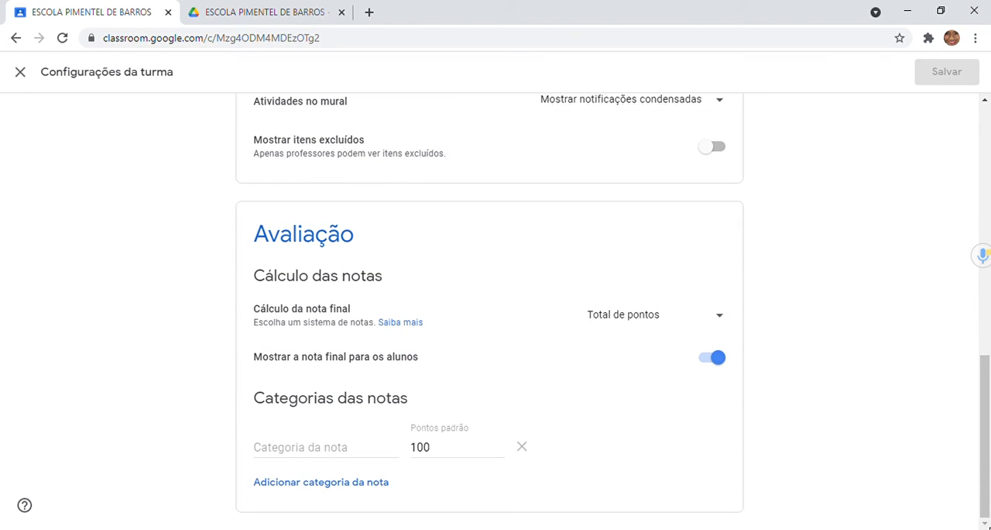
pyautogui.click(294, 450)
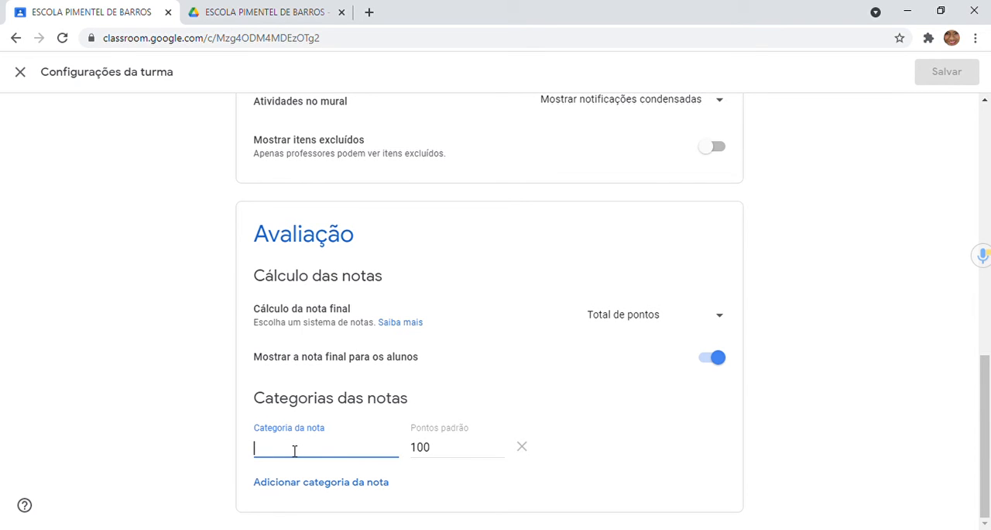
pyautogui.write('5,0')
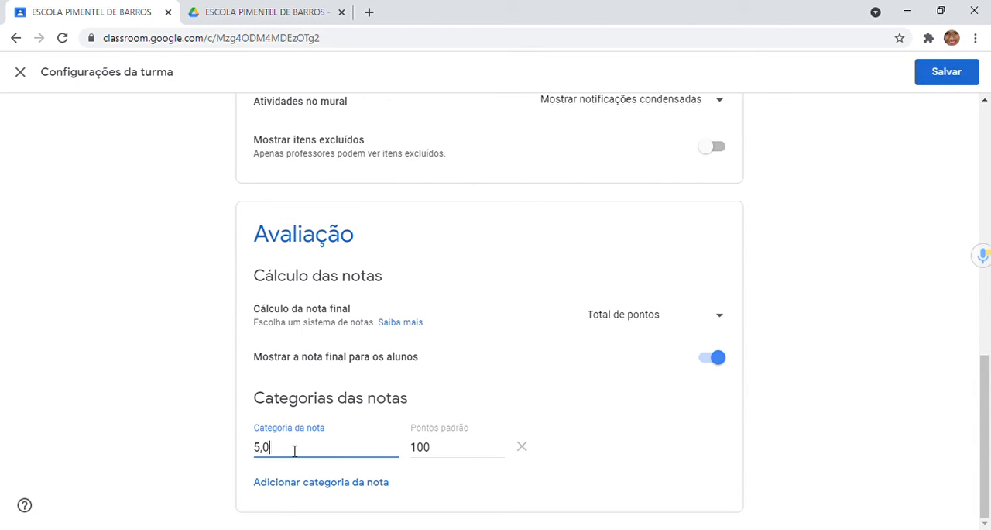
pyautogui.click(407, 488)
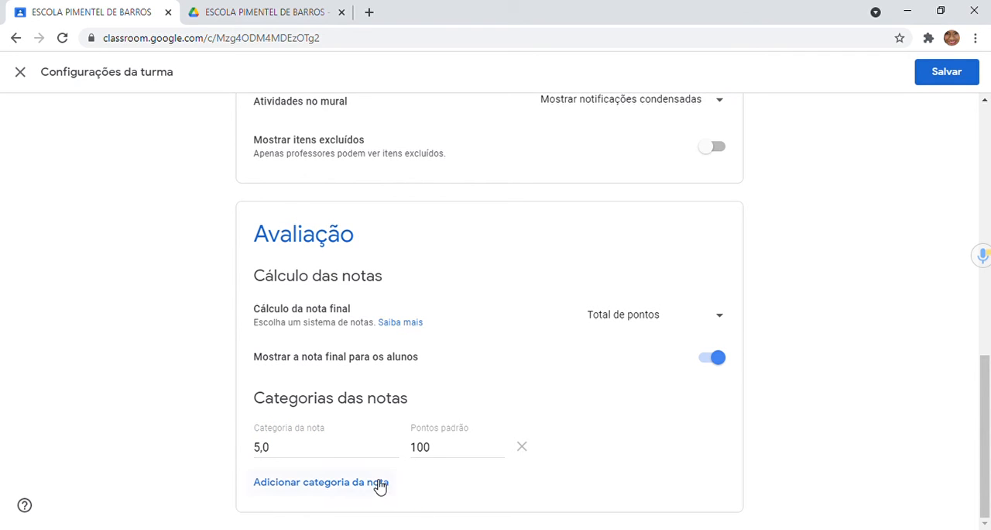
# Step: Add two more grade categories named "2,0" and "3,0"
pyautogui.click(379, 484)
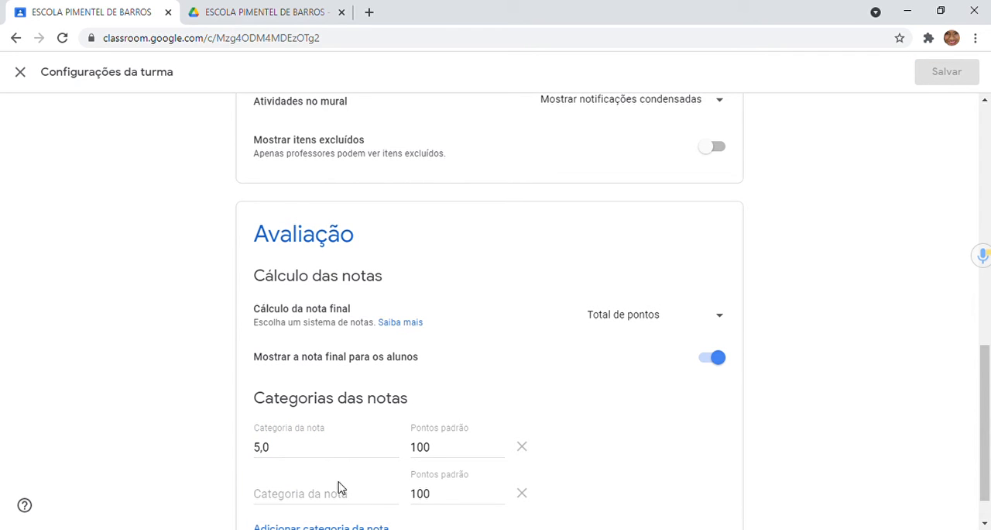
pyautogui.click(319, 499)
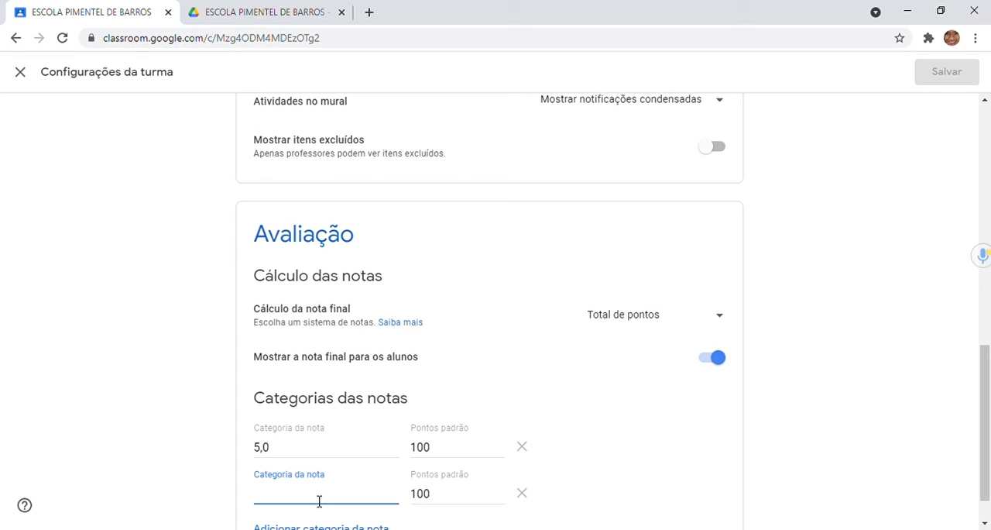
pyautogui.write('2,0')
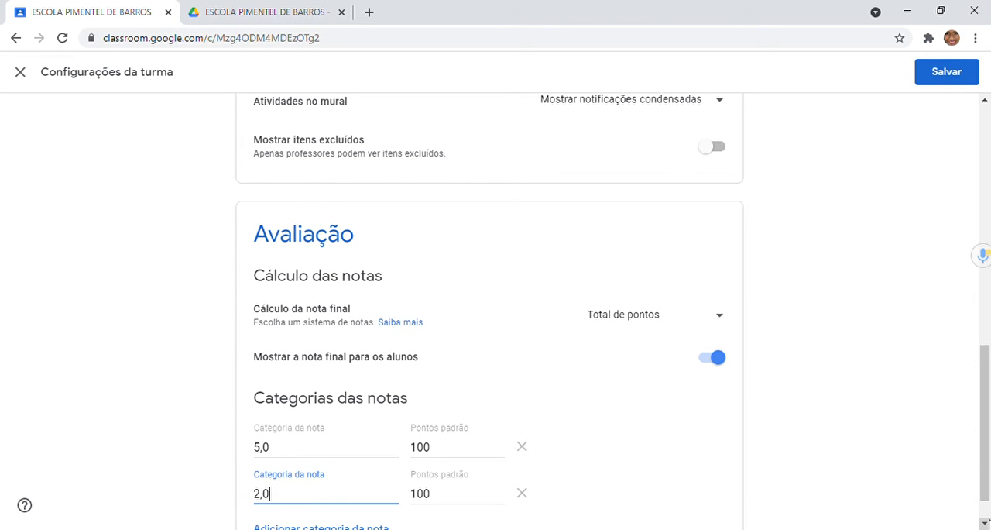
pyautogui.click(985, 524)
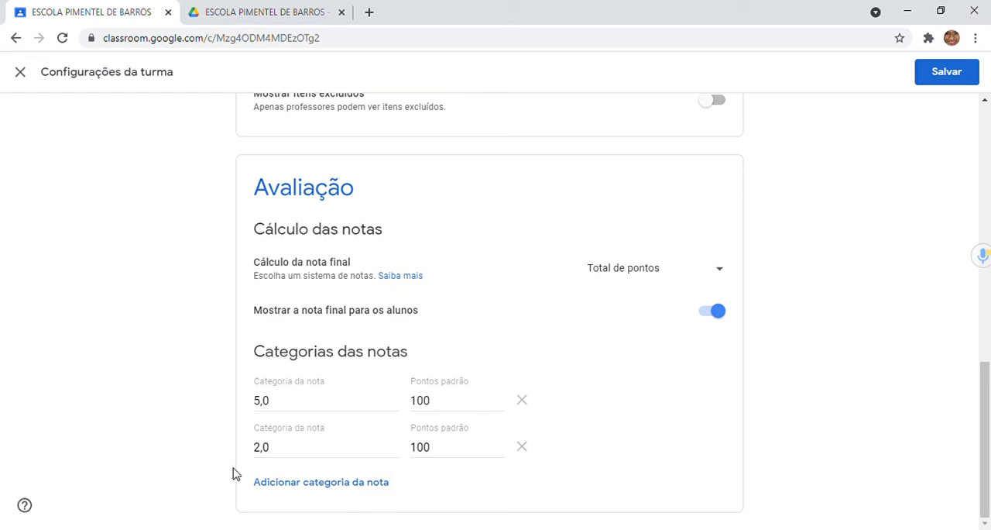
pyautogui.click(317, 484)
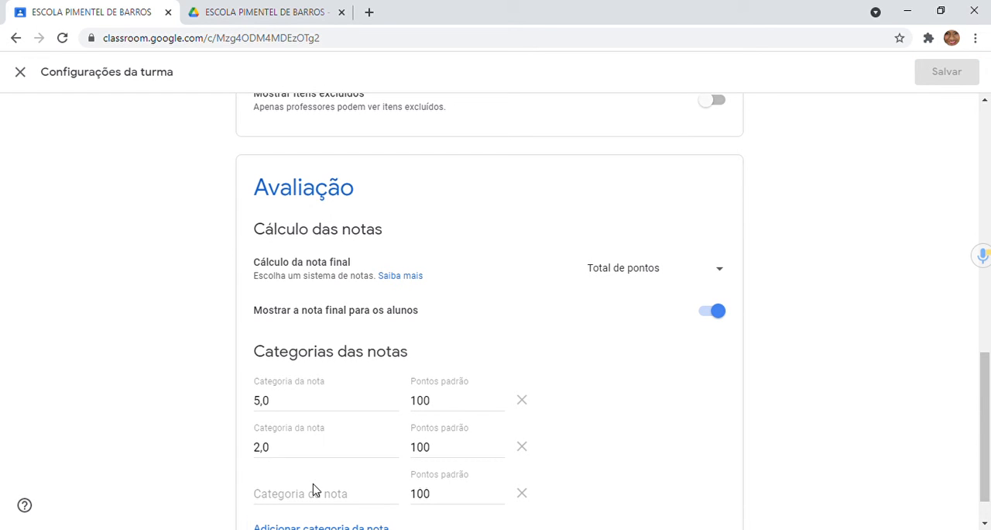
pyautogui.click(310, 502)
pyautogui.write('3,0')
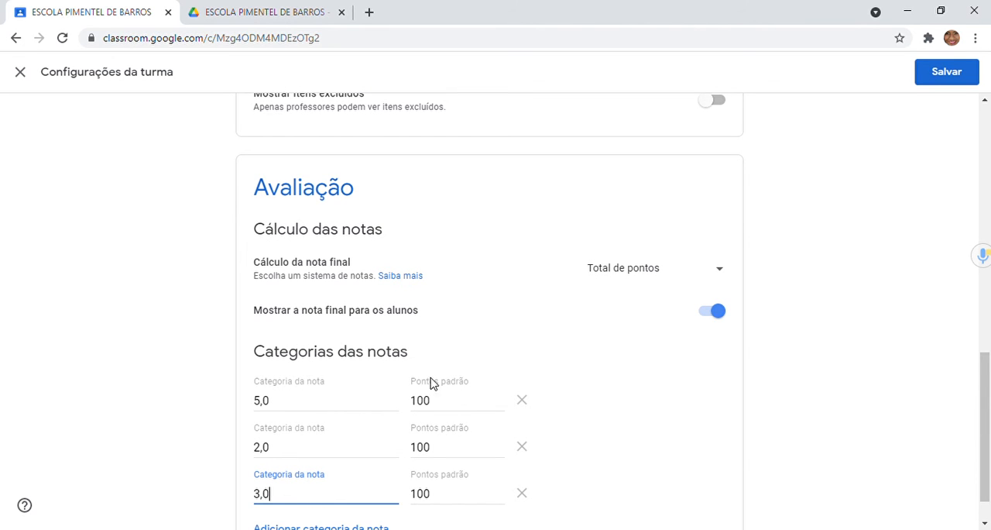
pyautogui.click(614, 422)
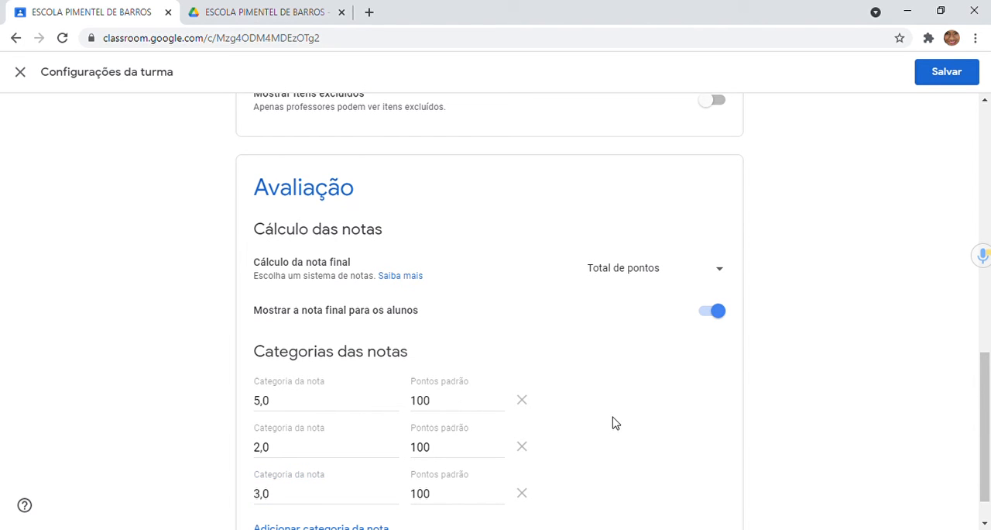
# Step: Set the Pontos padrão to 50 for the 5,0 category and 20 for the 2,0 category
pyautogui.click(985, 524)
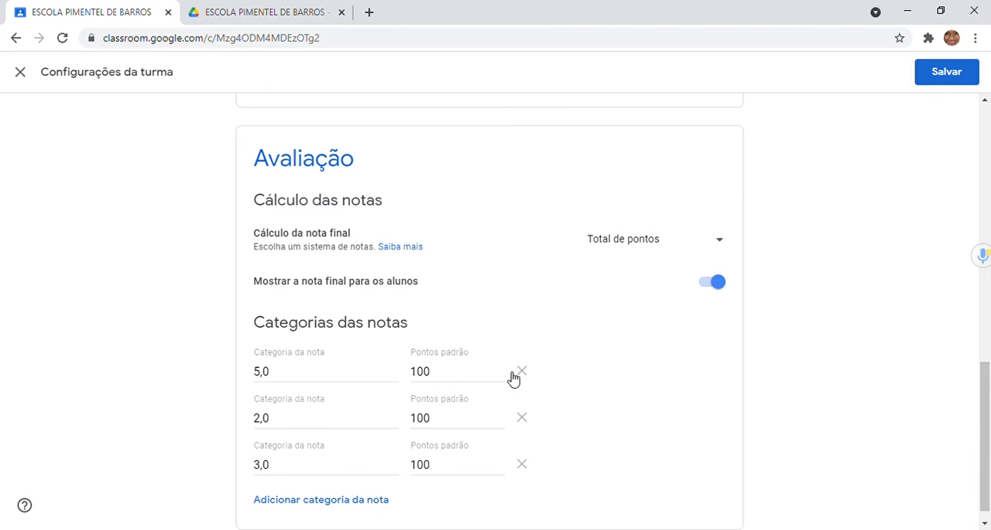
pyautogui.click(434, 371)
pyautogui.press('BackSpace')
pyautogui.press('BackSpace')
pyautogui.press('BackSpace')
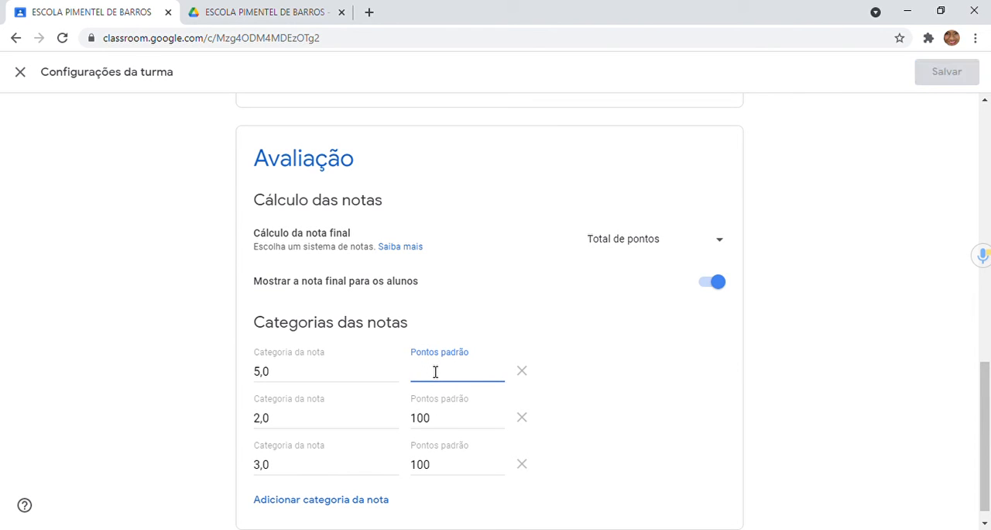
pyautogui.write('50')
pyautogui.click(441, 430)
pyautogui.press('BackSpace')
pyautogui.press('BackSpace')
pyautogui.press('BackSpace')
pyautogui.write('20')
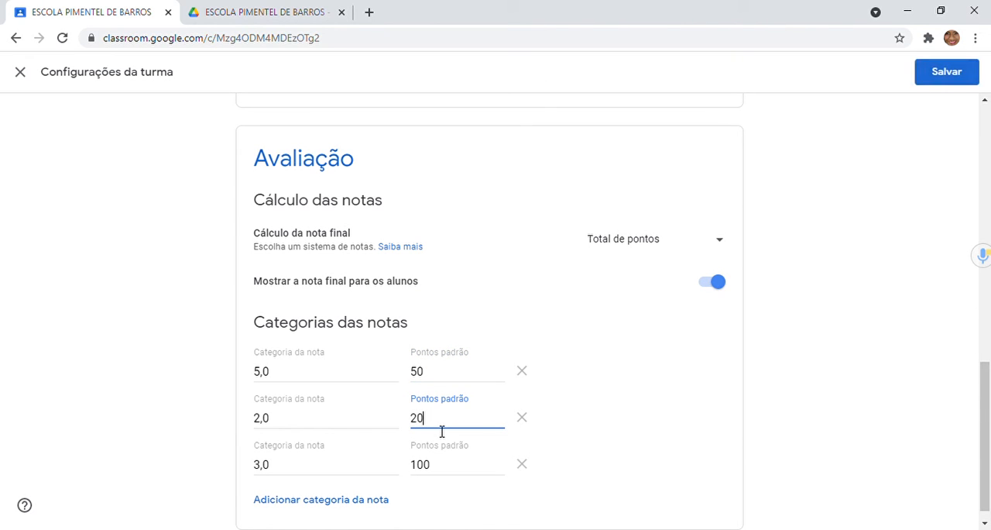
# Step: Set the Pontos padrão of the 3,0 category to 30
pyautogui.click(445, 473)
pyautogui.press('BackSpace')
pyautogui.press('BackSpace')
pyautogui.press('BackSpace')
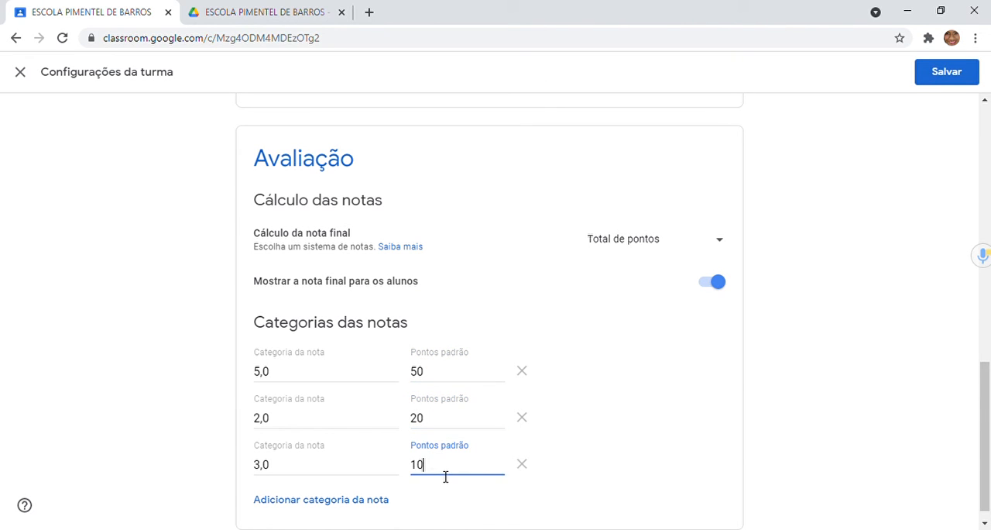
pyautogui.write('30')
pyautogui.click(471, 514)
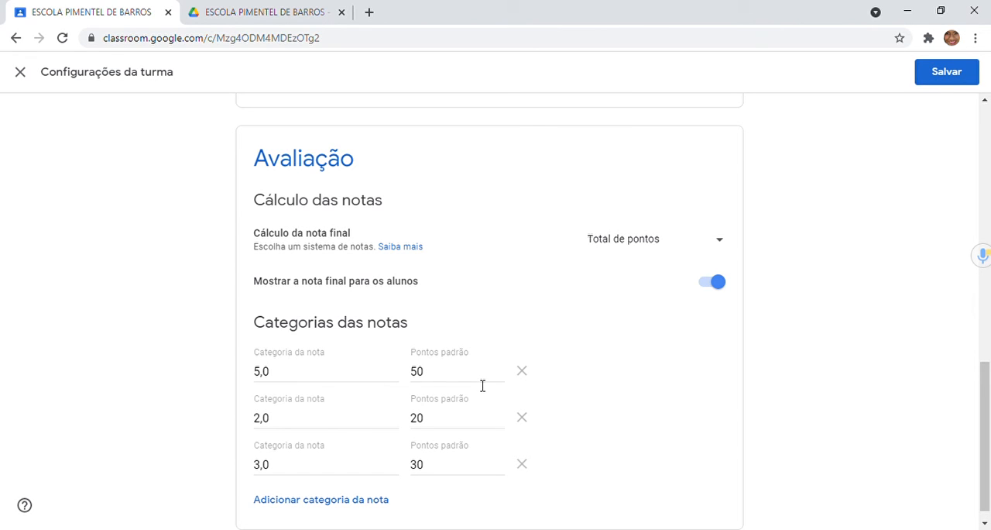
pyautogui.click(441, 381)
pyautogui.click(454, 423)
pyautogui.click(295, 425)
pyautogui.click(444, 470)
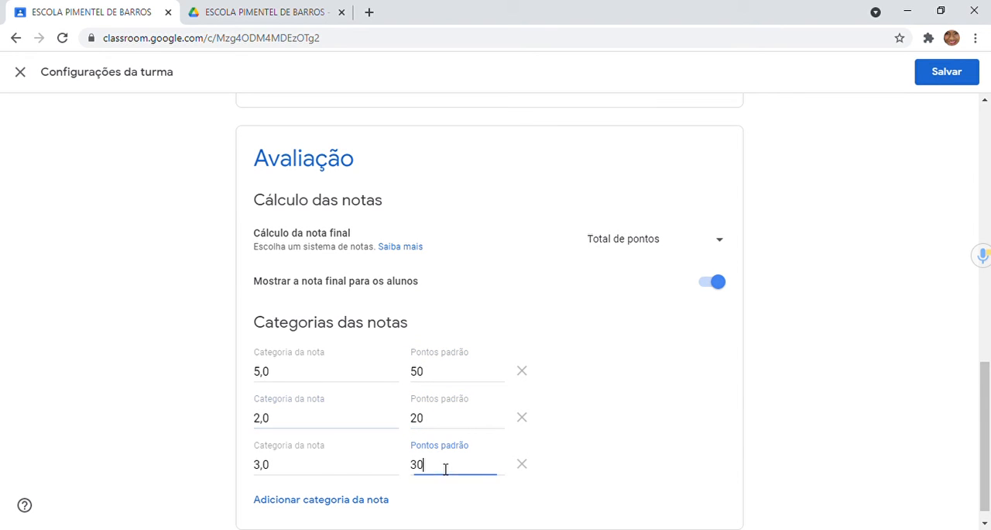
pyautogui.click(322, 472)
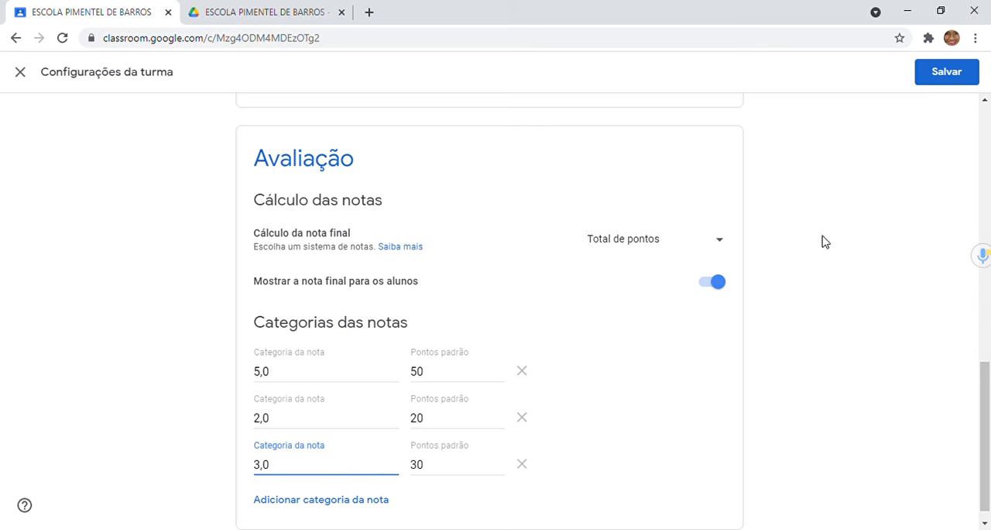
# Step: Save the class settings with the new grading configuration
pyautogui.click(990, 339)
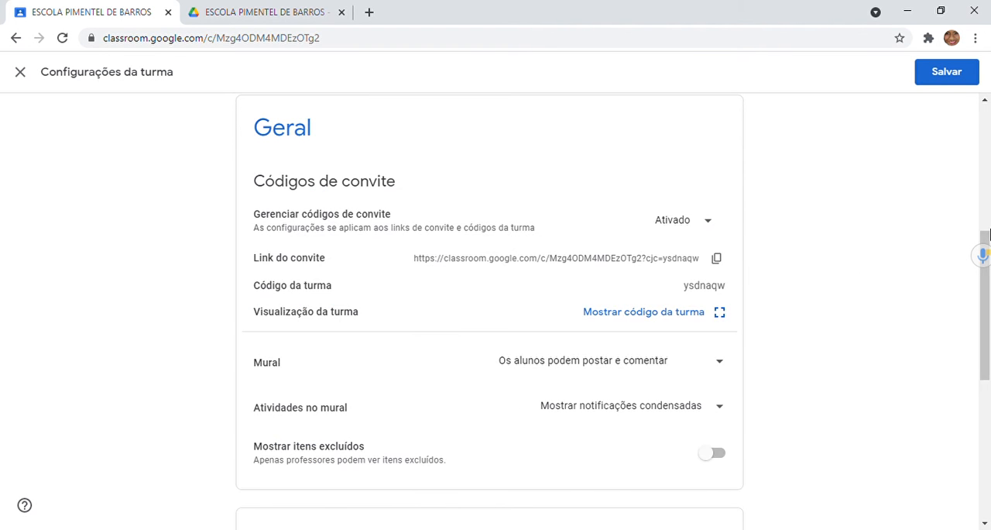
pyautogui.click(989, 223)
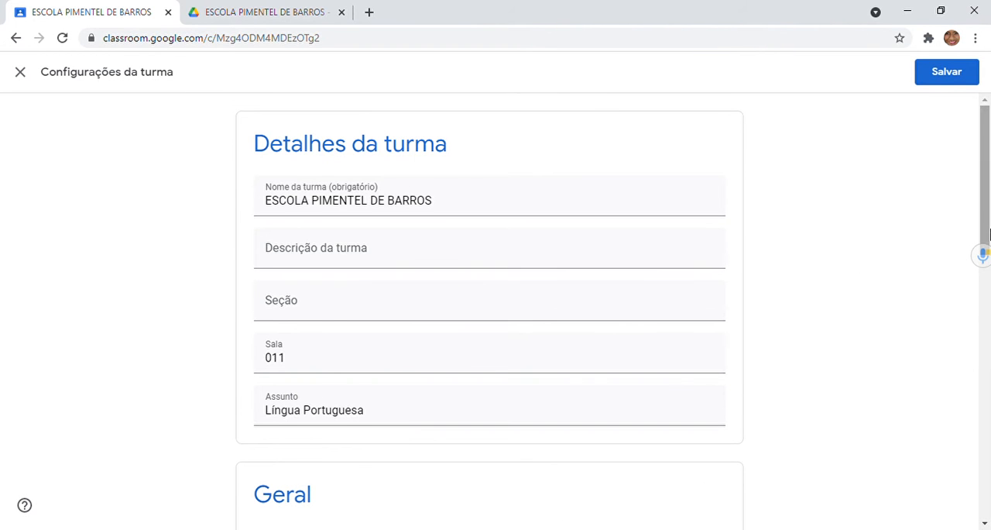
pyautogui.click(948, 78)
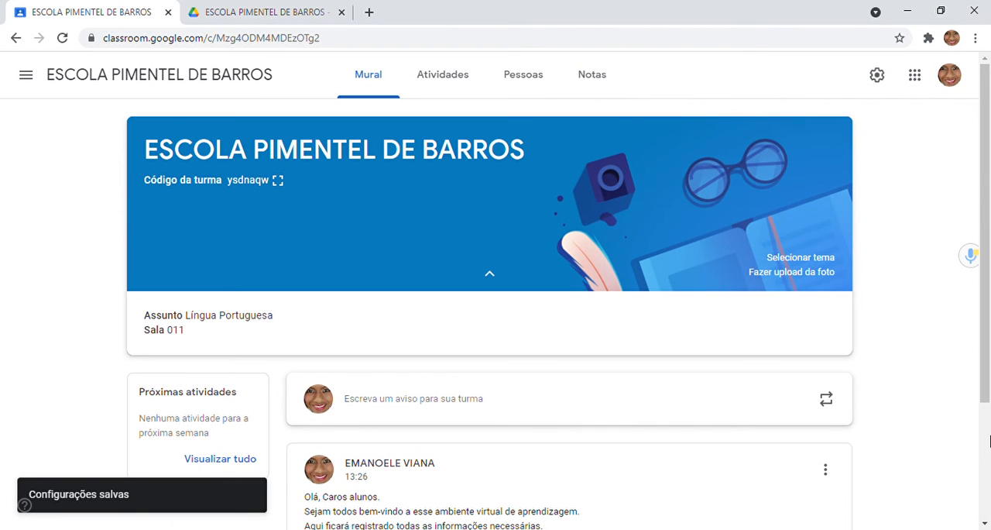
# Step: Look over the class Mural, then open the general account Configurações page of Google Sala de Aula
pyautogui.click(989, 440)
pyautogui.moveTo(989, 209); pyautogui.dragTo(989, 92)
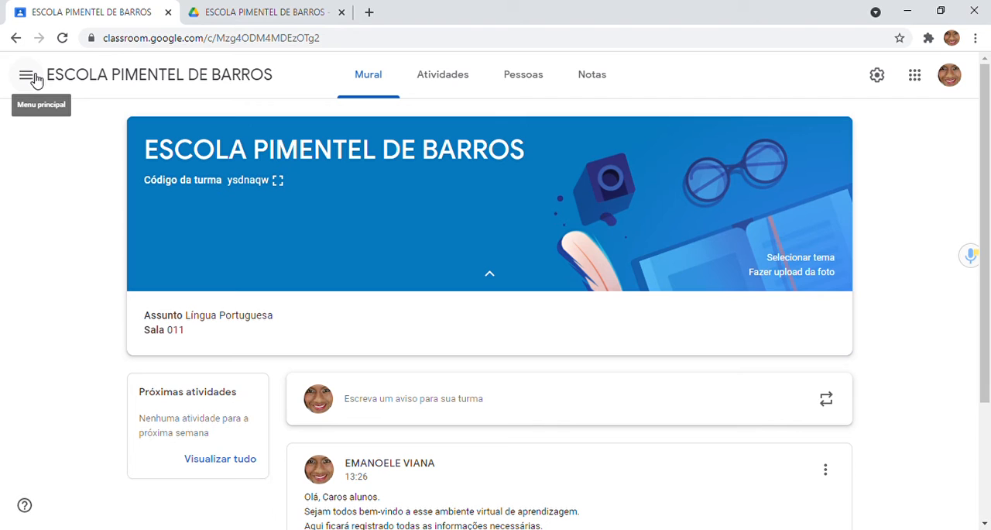
pyautogui.click(26, 76)
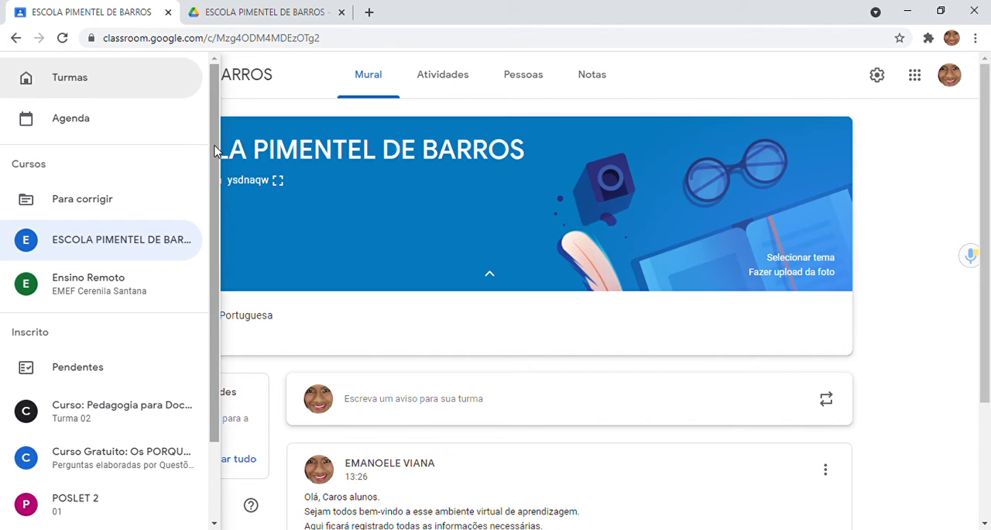
pyautogui.moveTo(216, 151); pyautogui.dragTo(228, 328)
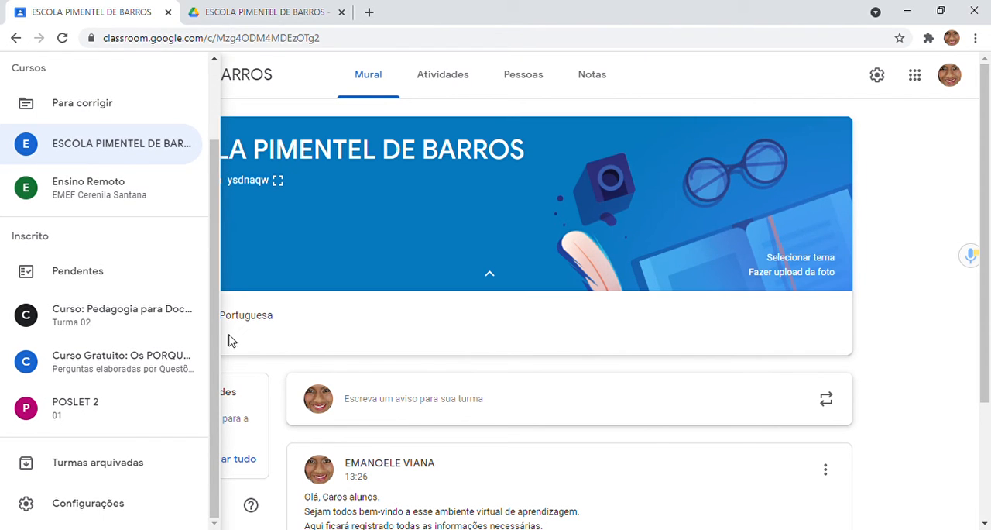
pyautogui.click(82, 512)
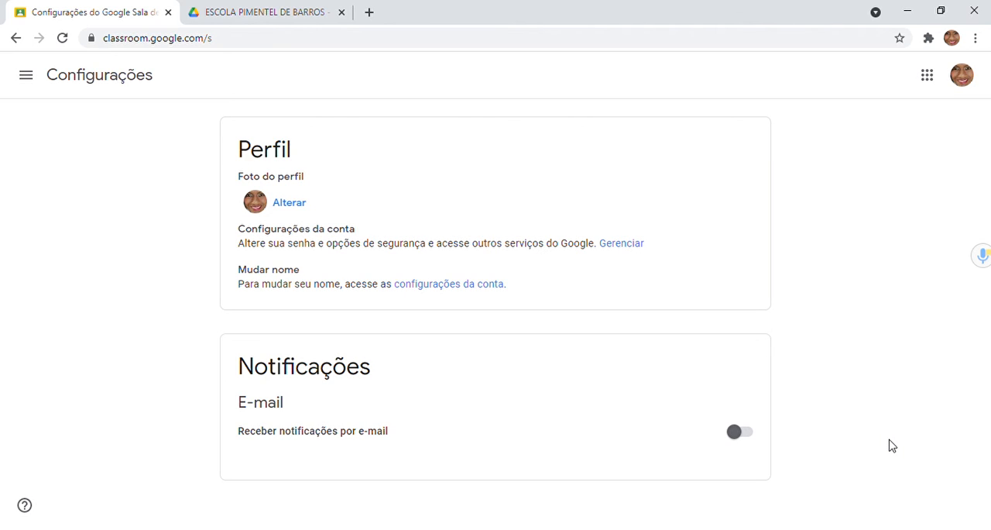
# Step: Upload a new photo from the computer, adjust its crop area and set it as the profile photo
pyautogui.click(305, 203)
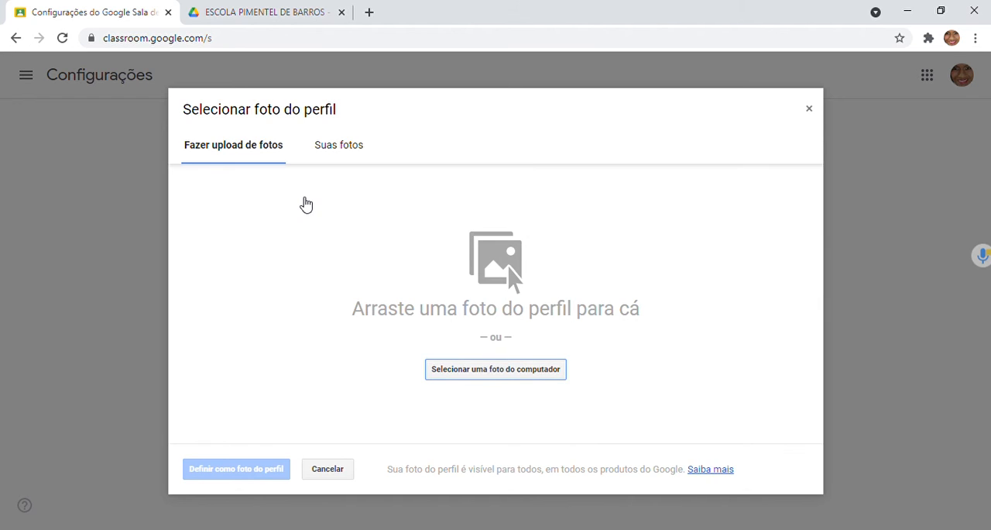
pyautogui.click(523, 378)
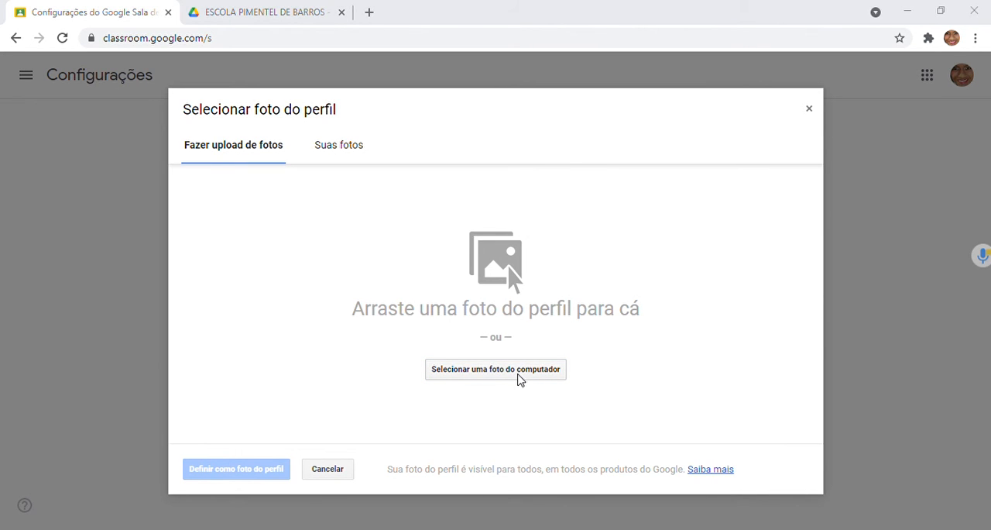
pyautogui.doubleClick(656, 123)
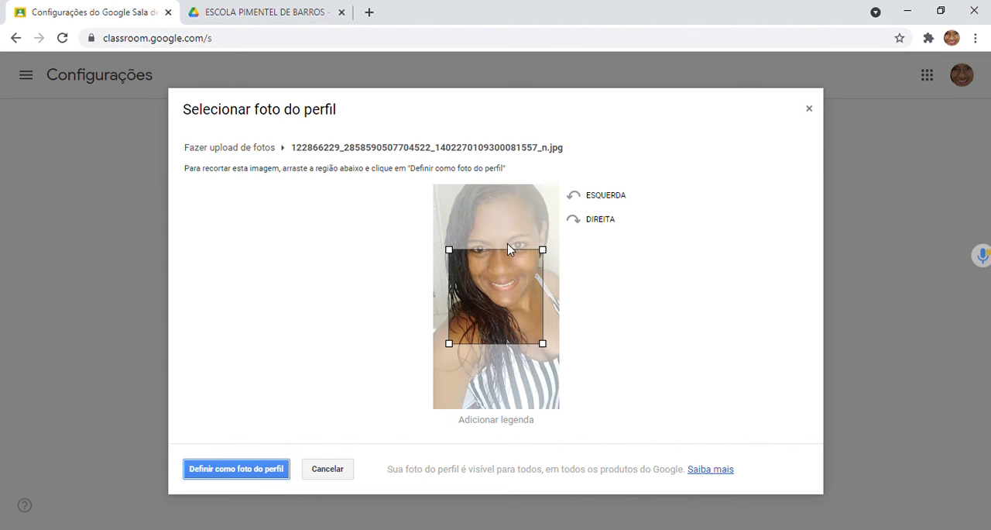
pyautogui.moveTo(520, 248); pyautogui.dragTo(525, 233)
pyautogui.click(272, 474)
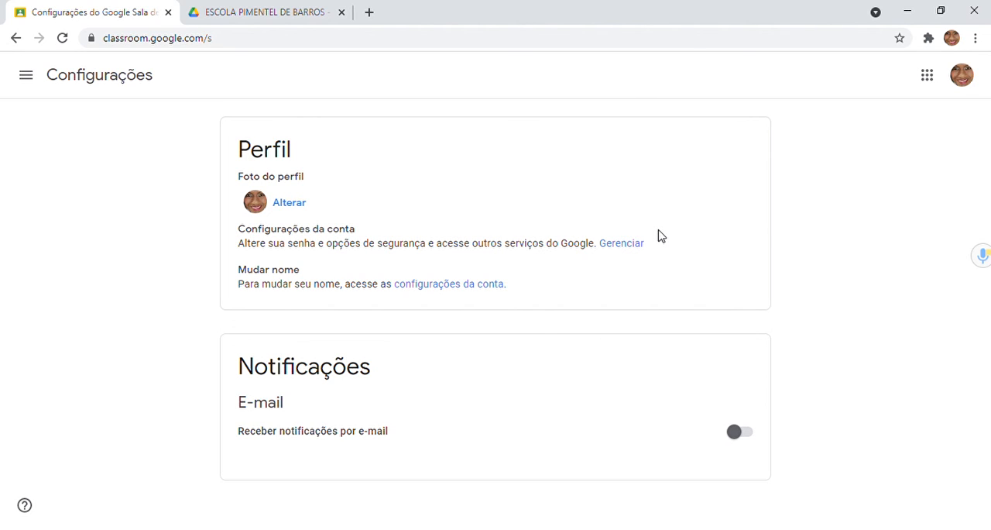
# Step: Open the Google account management page from the profile settings, look over its privacy, security and storage sections, and close it
pyautogui.click(621, 246)
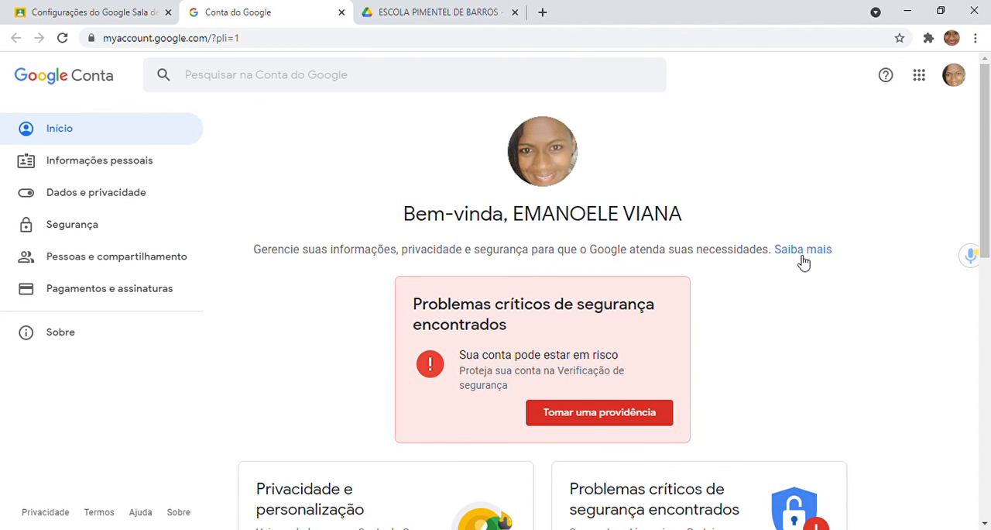
pyautogui.scroll(-1, 803, 261)
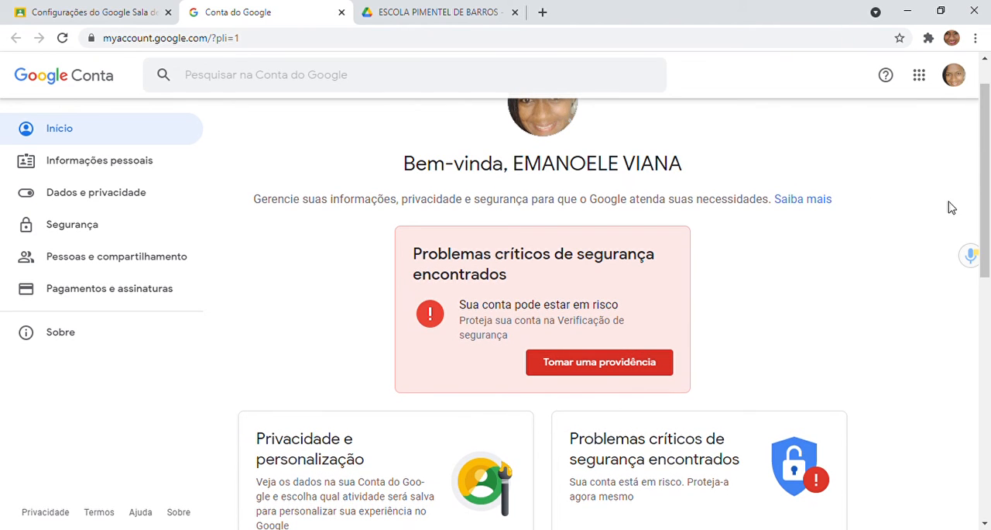
pyautogui.moveTo(985, 177); pyautogui.dragTo(989, 266)
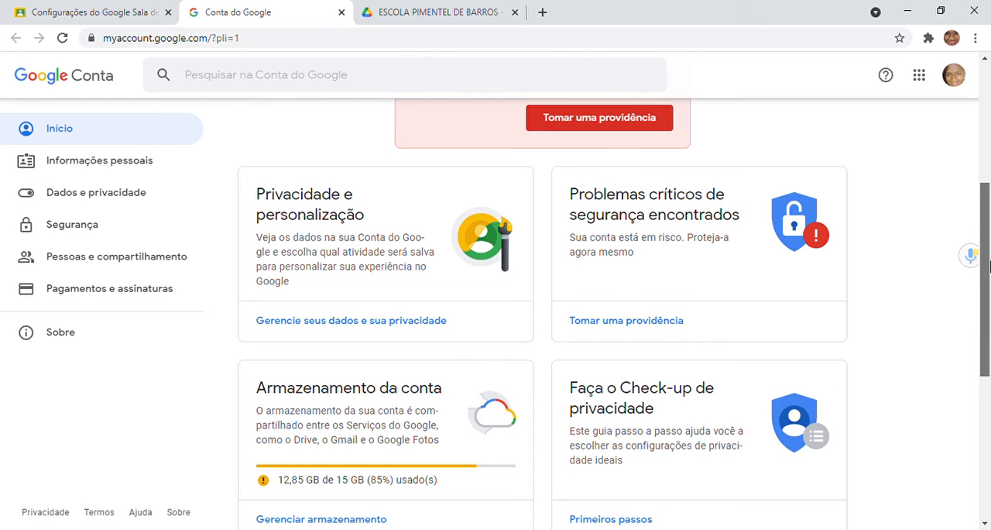
pyautogui.moveTo(989, 265); pyautogui.dragTo(984, 313)
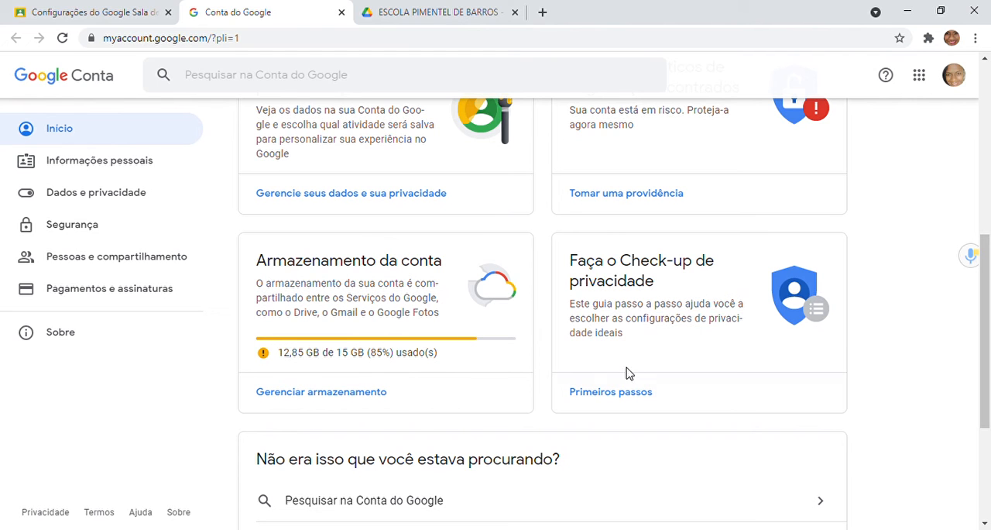
pyautogui.moveTo(989, 385); pyautogui.dragTo(978, 292)
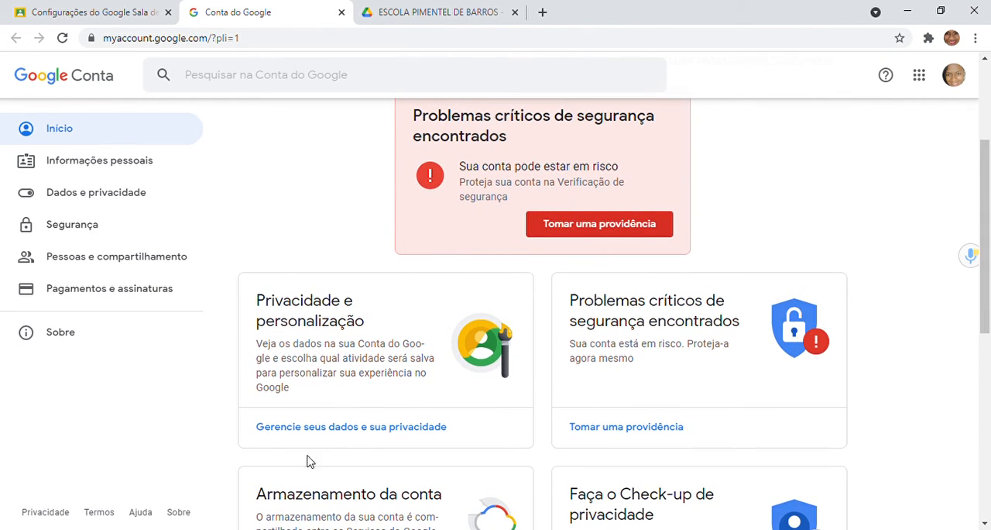
pyautogui.moveTo(987, 296); pyautogui.dragTo(961, 211)
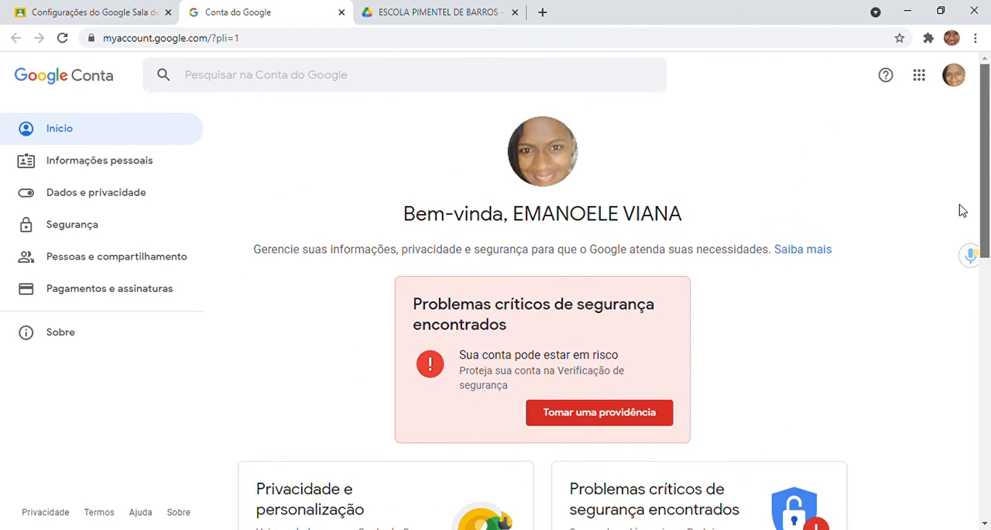
pyautogui.moveTo(527, 144)
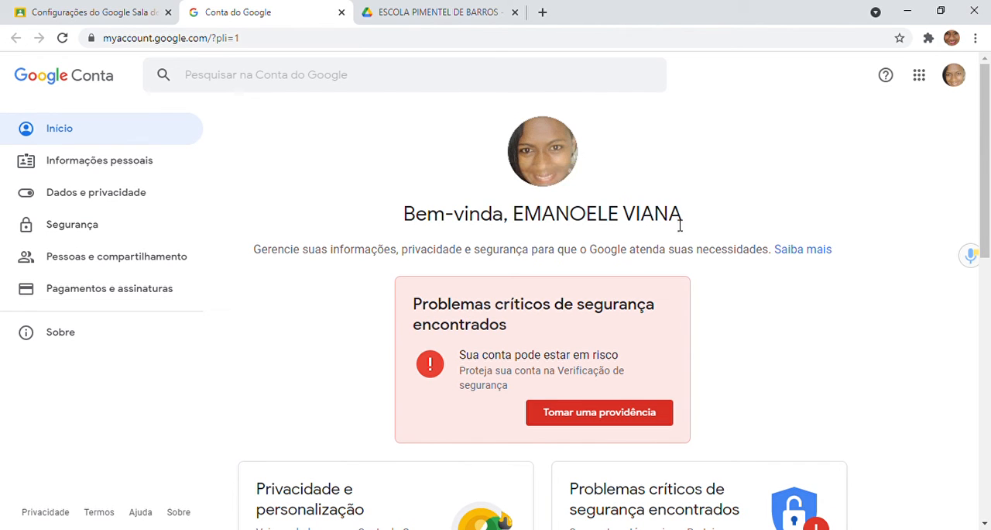
pyautogui.click(340, 13)
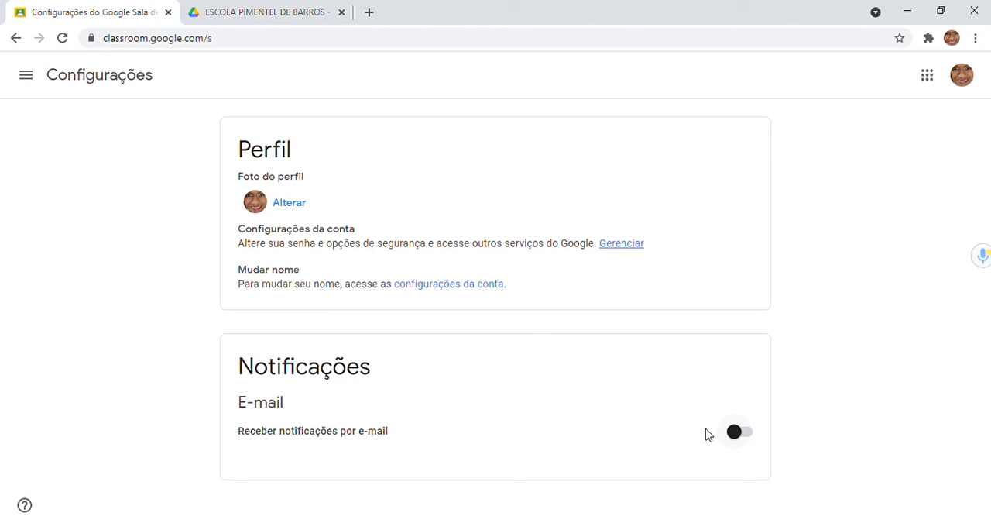
# Step: Return to the ESCOLA PIMENTEL DE BARROS class and look over its Mural
pyautogui.click(16, 38)
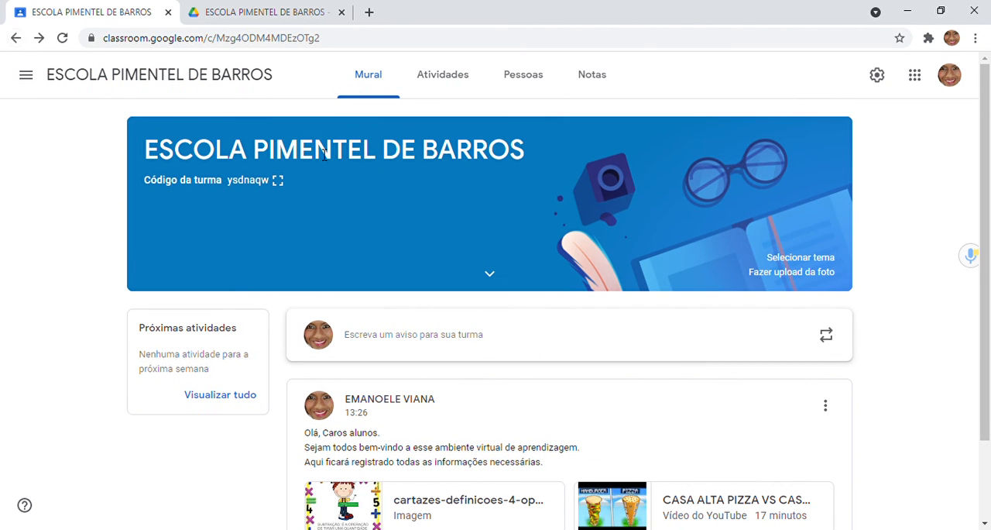
pyautogui.scroll(-2, 989, 254)
pyautogui.scroll(2, 989, 254)
pyautogui.scroll(-2, 989, 254)
pyautogui.scroll(2, 989, 254)
# Step: Create a new Atividade in the class's Atividades section and title it "Chapeuzinho Vermelho"
pyautogui.click(443, 96)
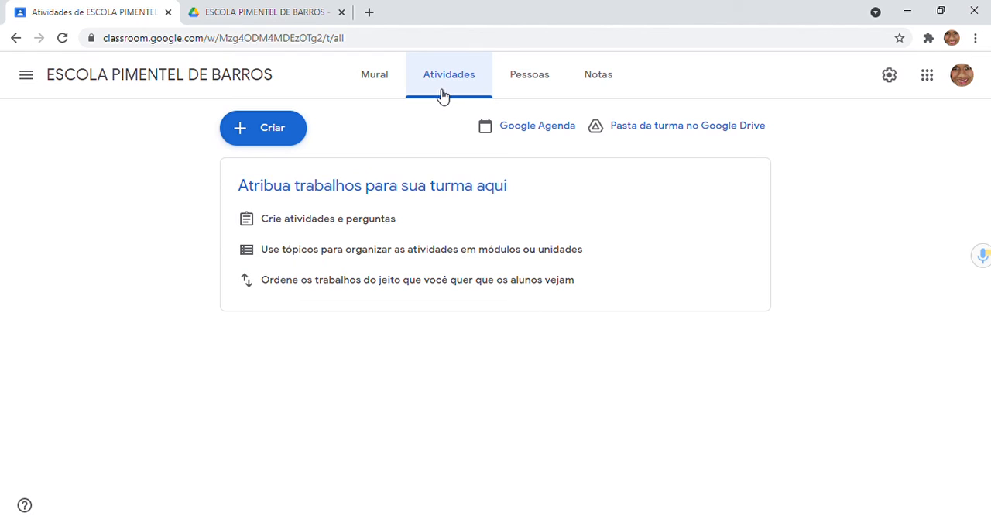
pyautogui.click(272, 130)
pyautogui.click(294, 186)
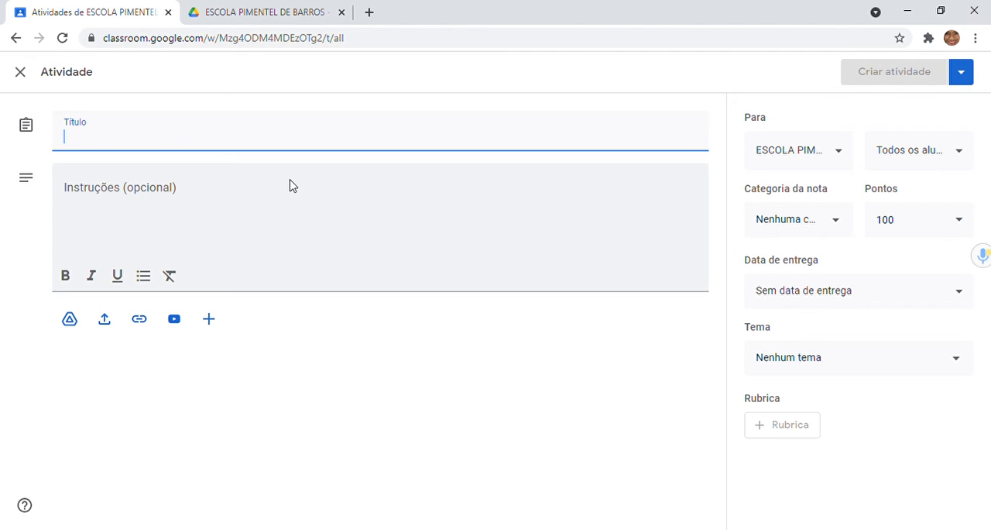
pyautogui.click(119, 146)
pyautogui.write('C')
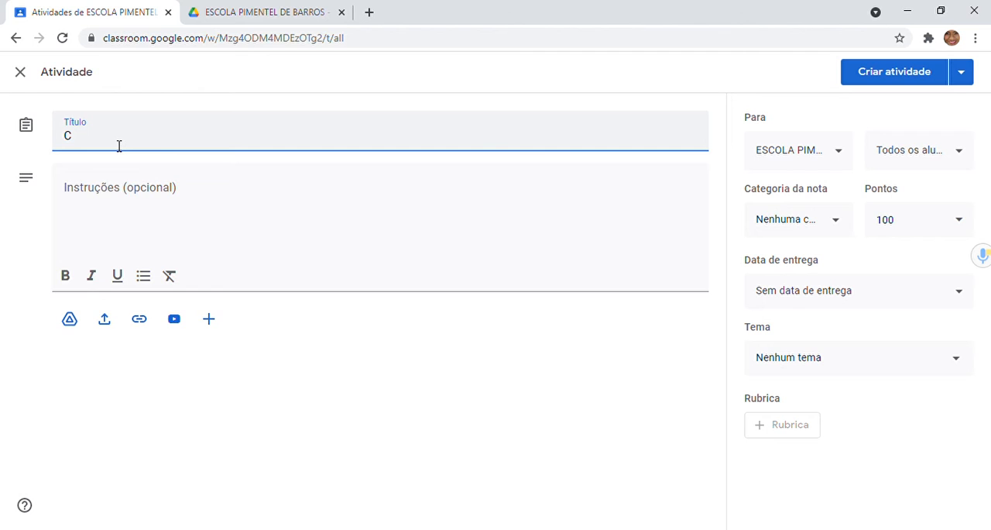
pyautogui.write('hapeuzinho Vermelho')
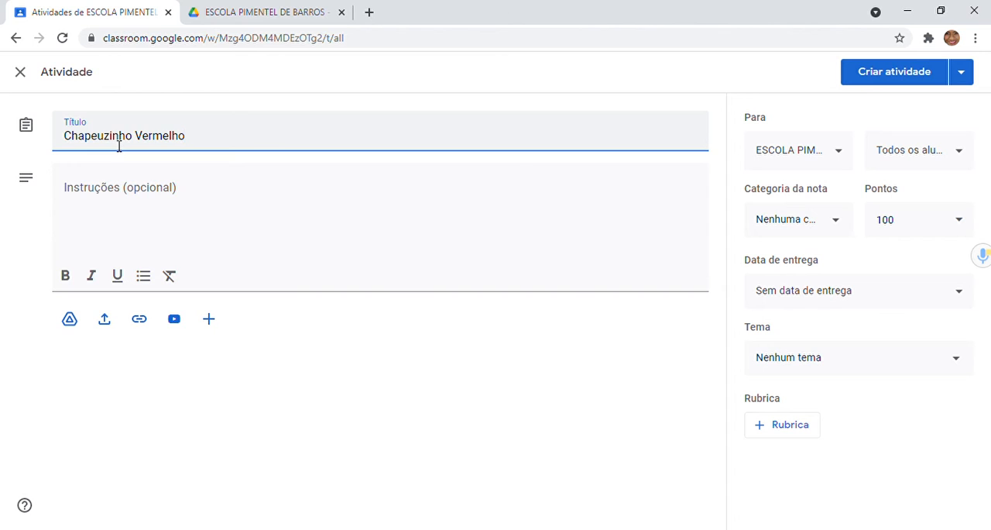
# Step: Enter the instructions "Segue o livro de Chapeuzinho Vermelho, para realizar a leitura e posteriormente fazer a atividade sobre o livro."
pyautogui.click(130, 198)
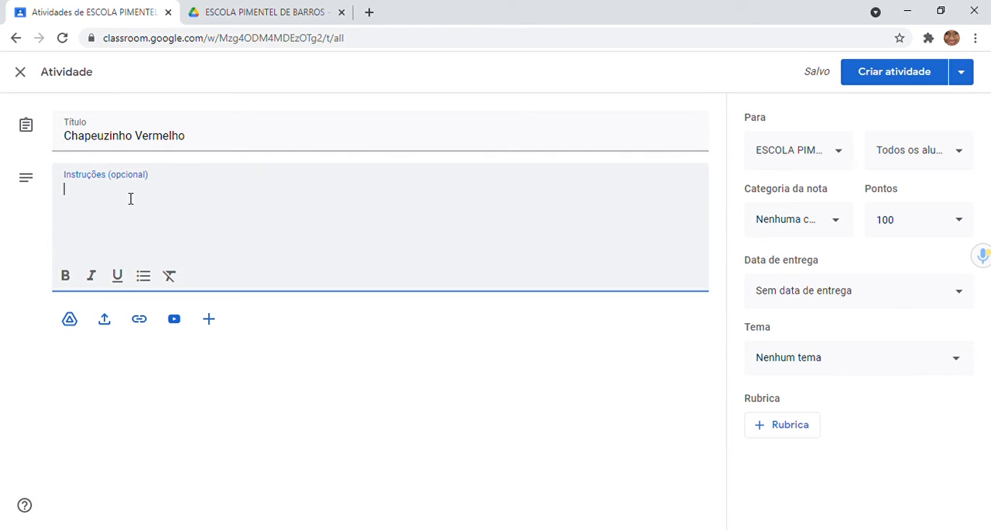
pyautogui.write('Segue ')
pyautogui.write('o livr')
pyautogui.write('o de Ci')
pyautogui.write('hapeuzin')
pyautogui.write('Ver')
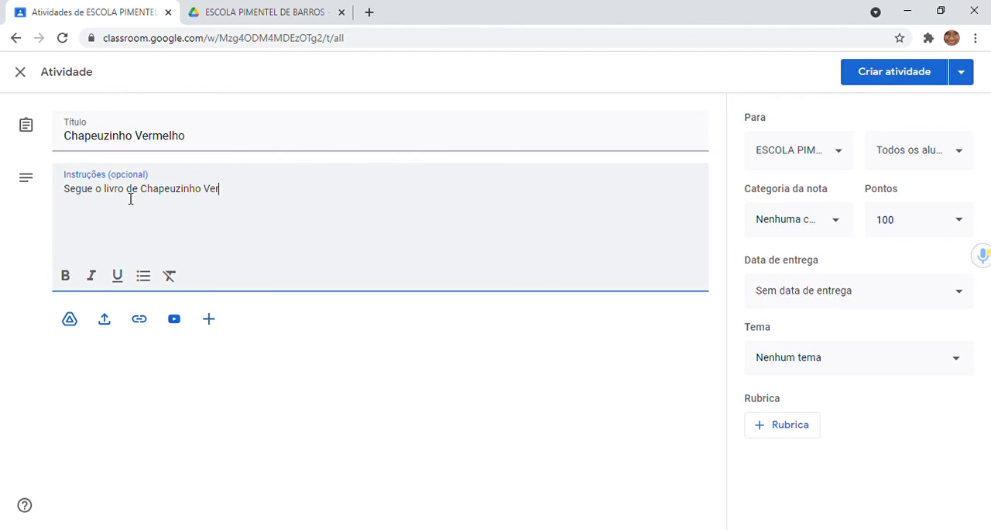
pyautogui.write('melho, para realizar a leitura ')
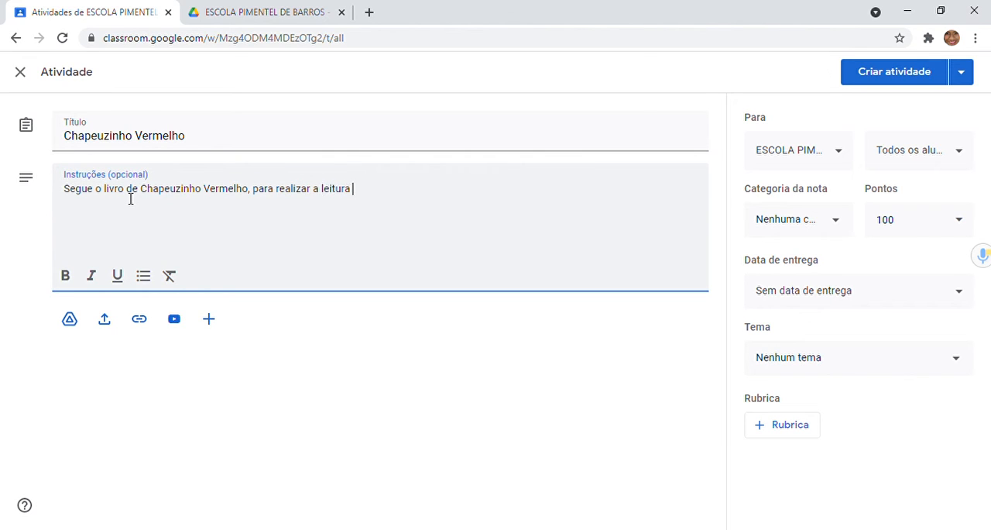
pyautogui.write('e posteriormente ')
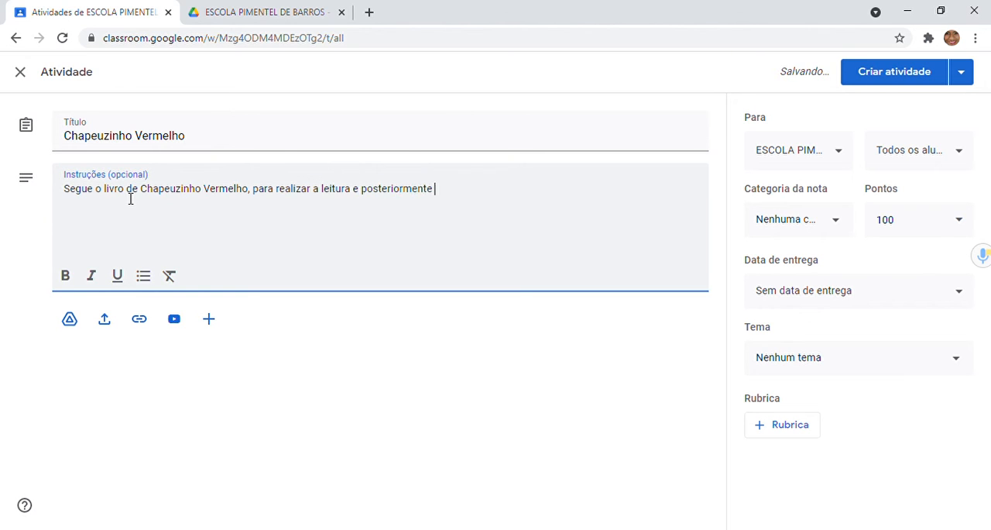
pyautogui.write('re')
pyautogui.press('BackSpace')
pyautogui.press('BackSpace')
pyautogui.write('fazer a a')
pyautogui.write('tibi')
pyautogui.press('BackSpace')
pyautogui.press('BackSpace')
pyautogui.write('vidade')
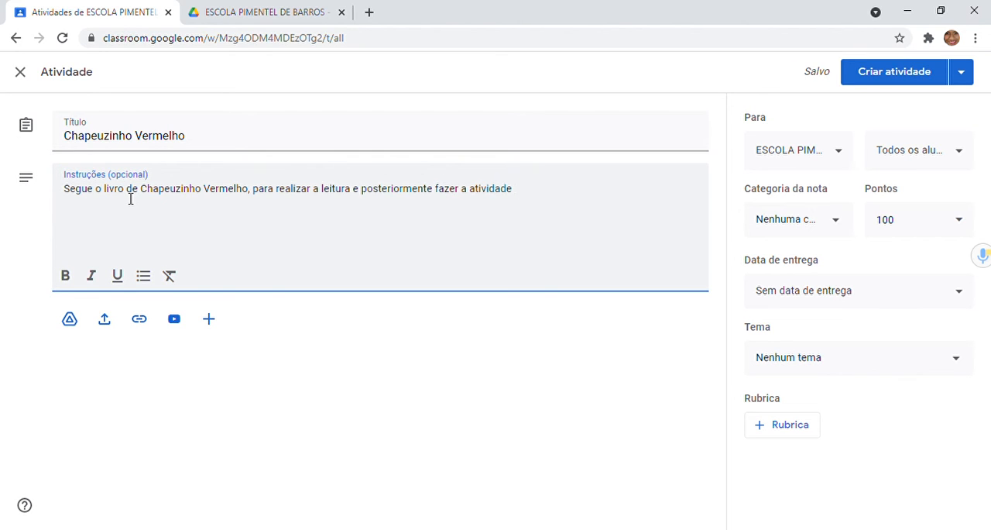
pyautogui.write(' sobre o livro.')
# Step: Try bold, italic, underline and bulleted-list formatting on the whole instructions text, and remove all of that formatting
pyautogui.click(147, 237)
pyautogui.click(580, 203)
pyautogui.press('Return')
pyautogui.click(62, 187)
pyautogui.moveTo(70, 191); pyautogui.dragTo(471, 186)
pyautogui.click(101, 223)
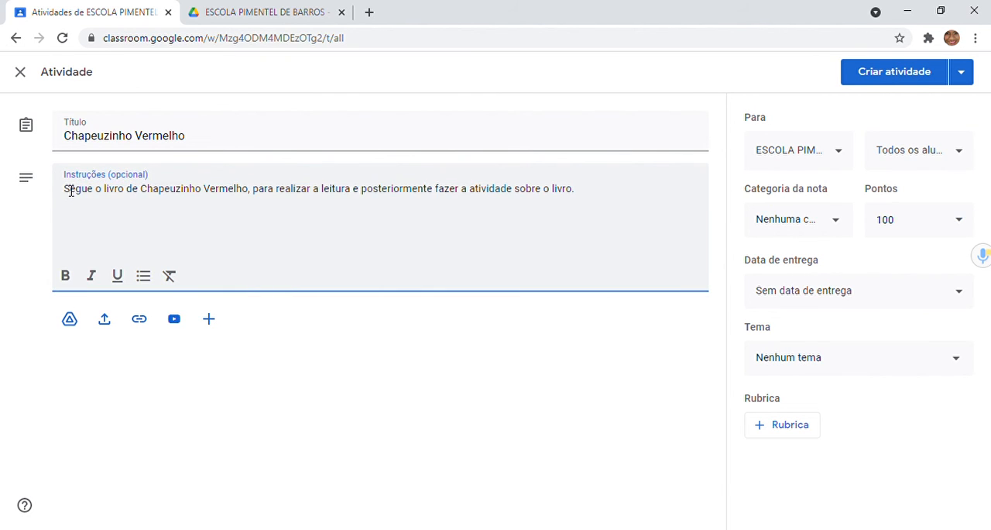
pyautogui.moveTo(65, 192); pyautogui.dragTo(545, 227)
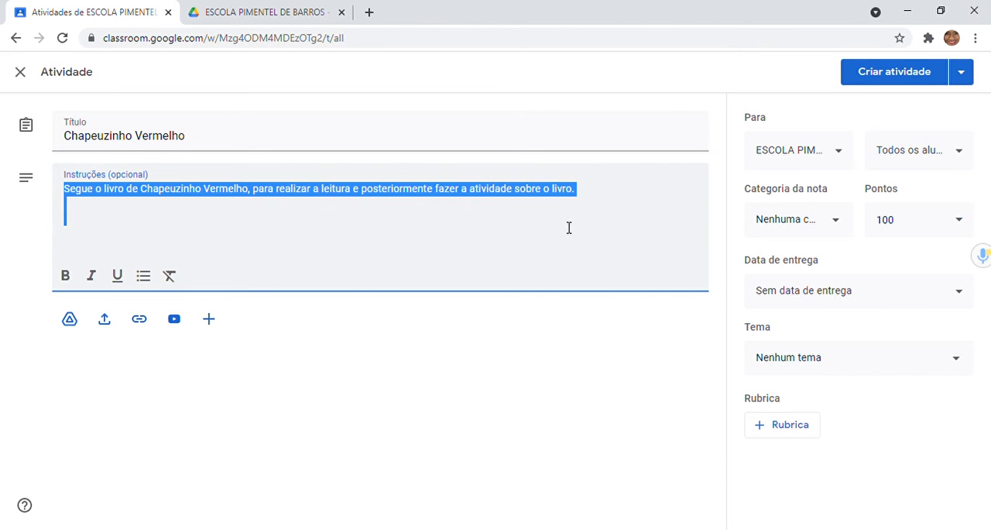
pyautogui.click(66, 277)
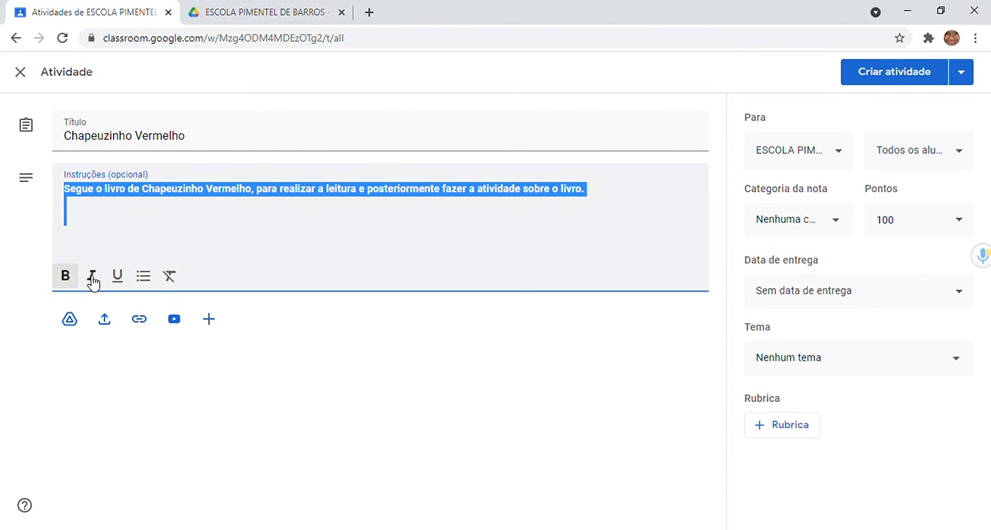
pyautogui.click(92, 277)
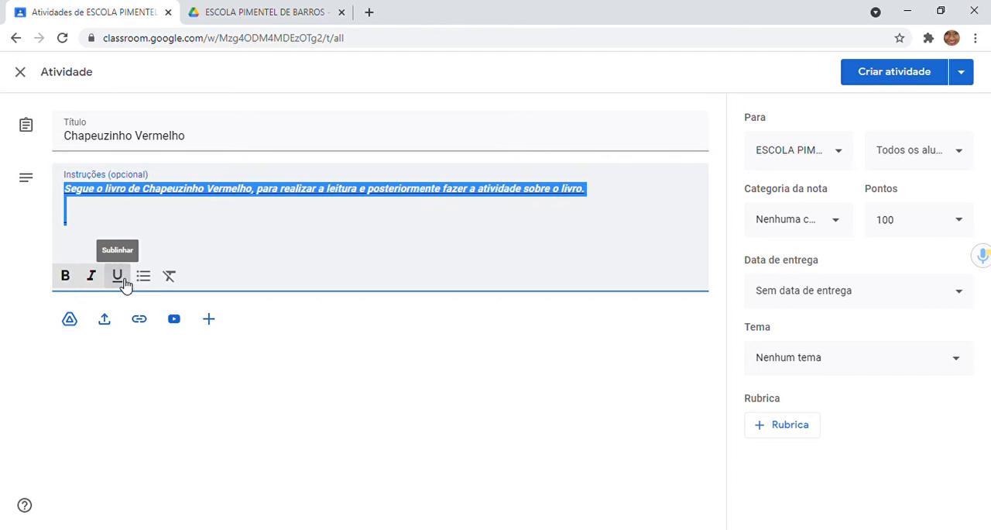
pyautogui.click(160, 277)
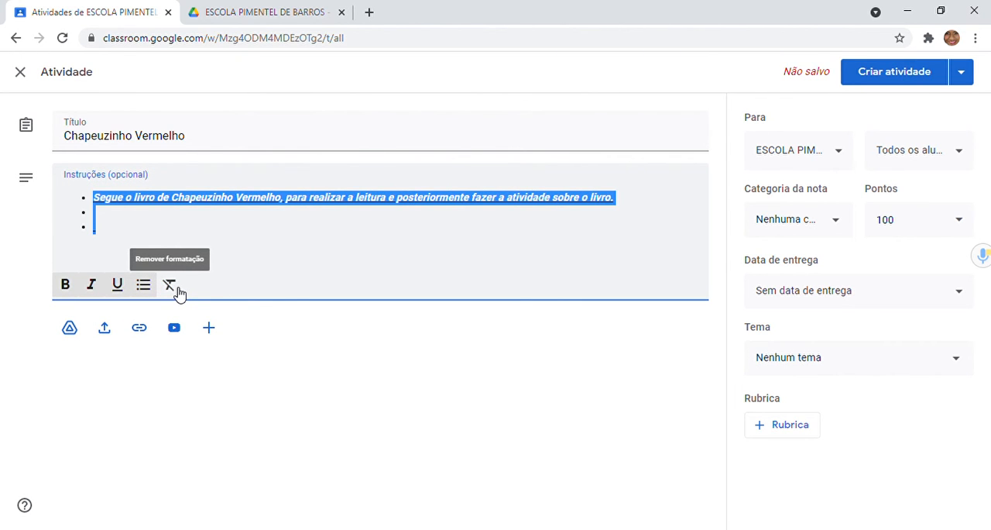
pyautogui.click(175, 285)
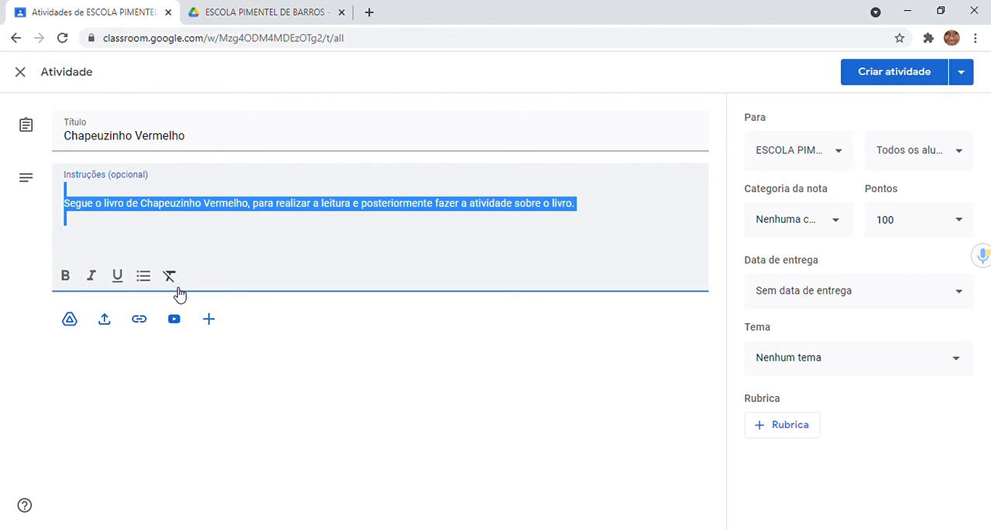
pyautogui.click(269, 261)
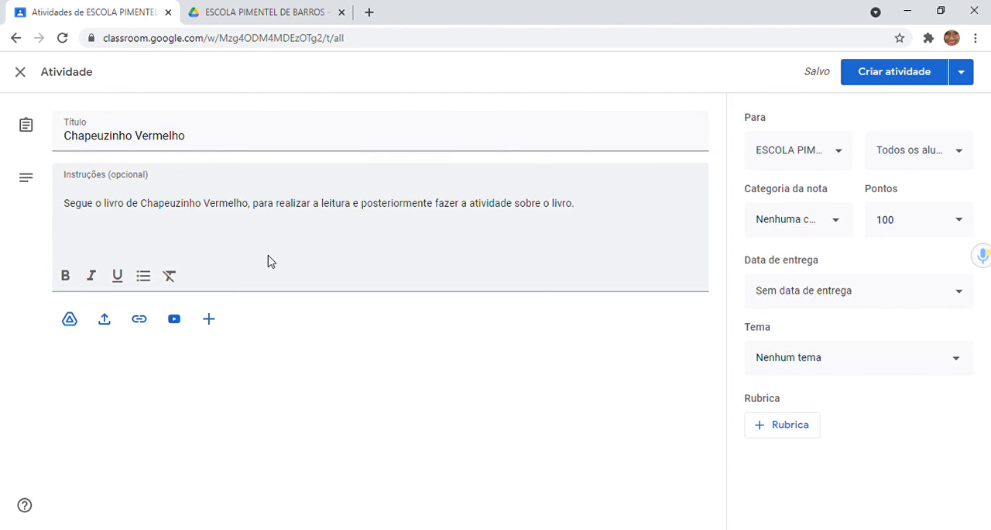
# Step: Examine the activity's attachment options: recent Drive files, Meu Drive, file upload and the list of new items, without attaching anything
pyautogui.click(71, 328)
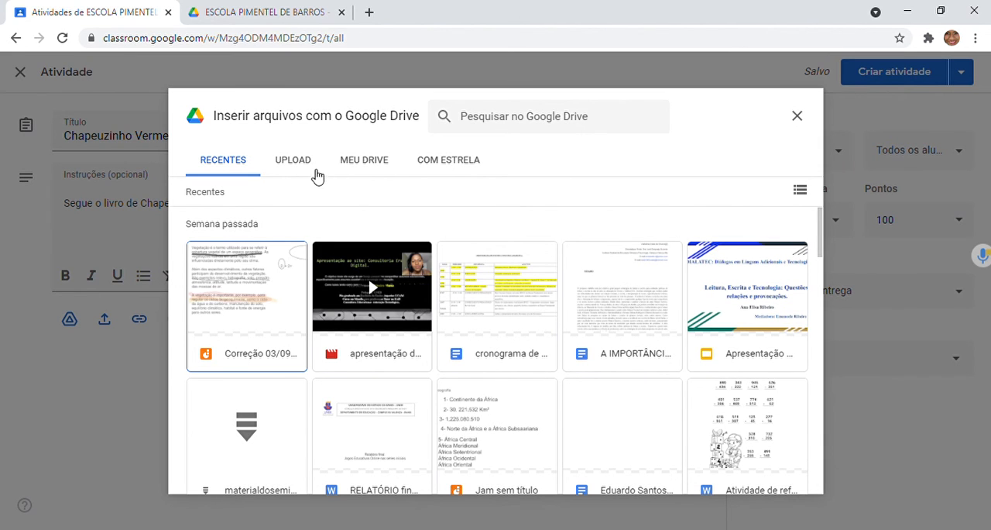
pyautogui.click(376, 175)
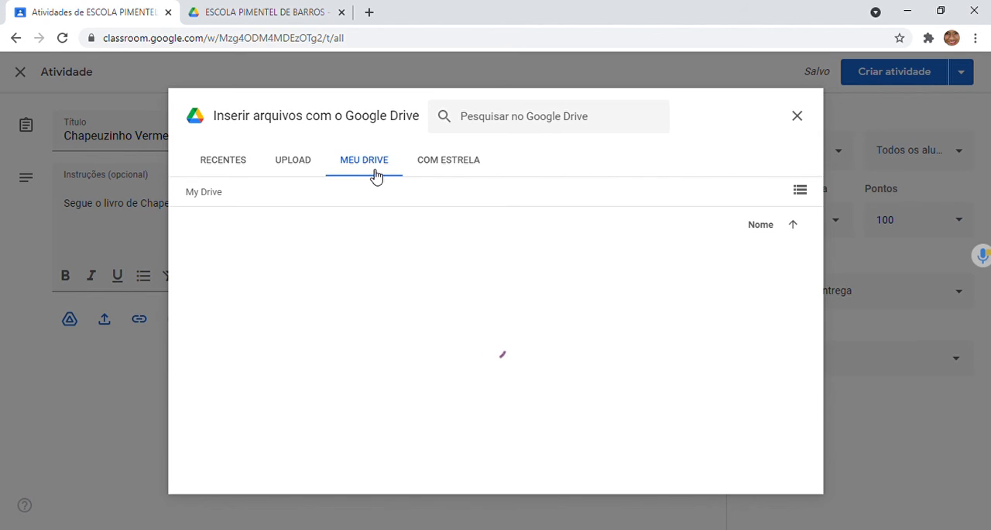
pyautogui.click(310, 172)
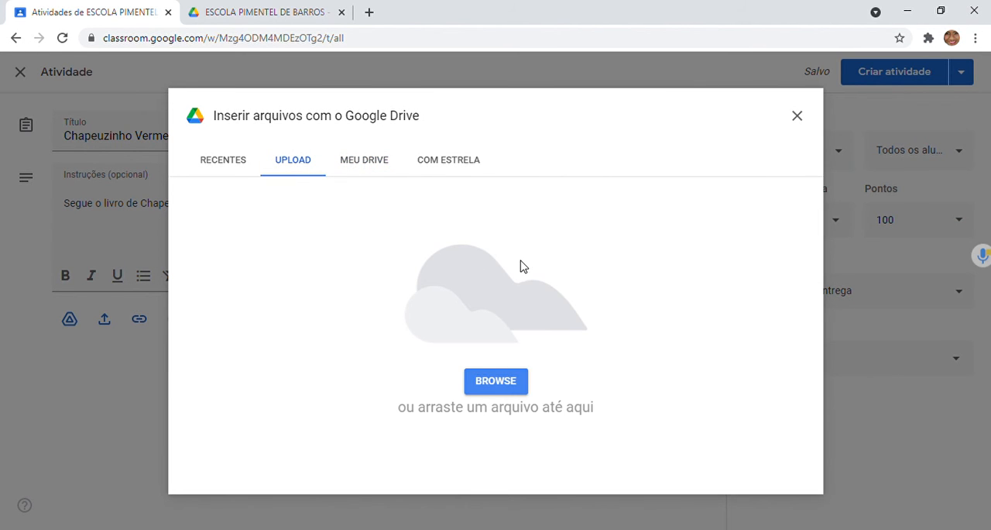
pyautogui.click(798, 116)
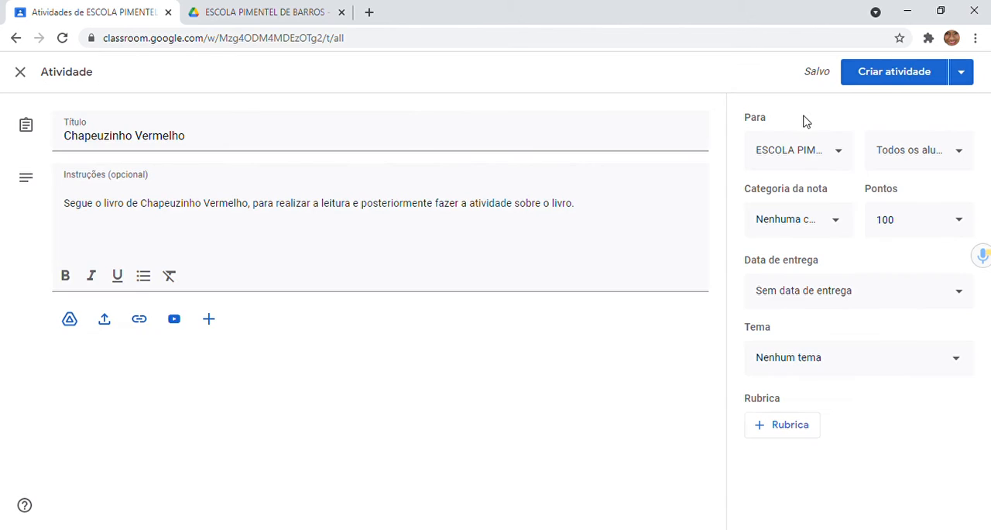
pyautogui.click(107, 324)
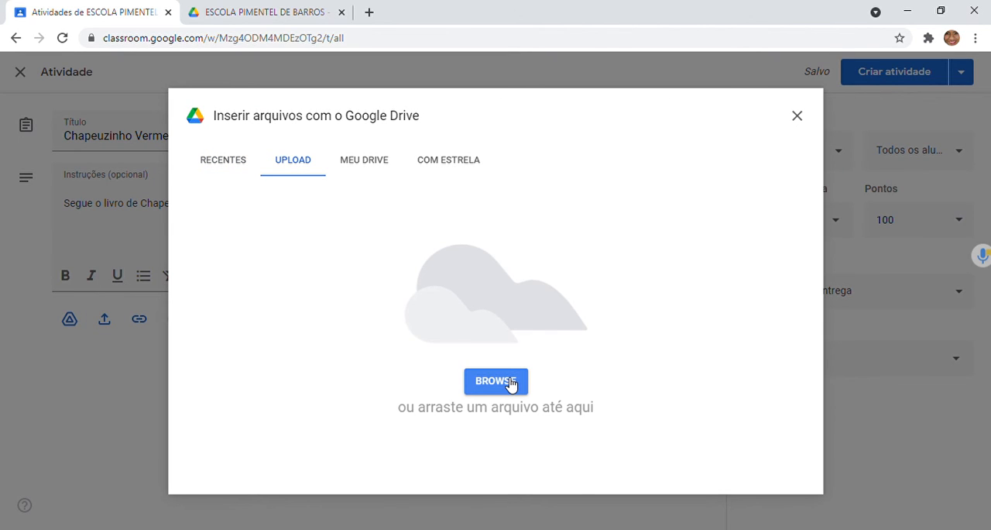
pyautogui.click(798, 118)
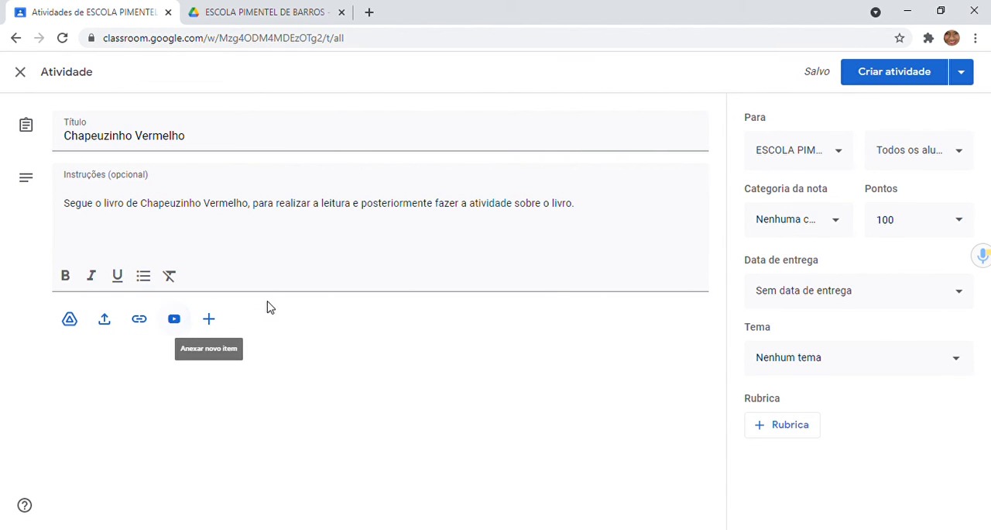
pyautogui.click(210, 332)
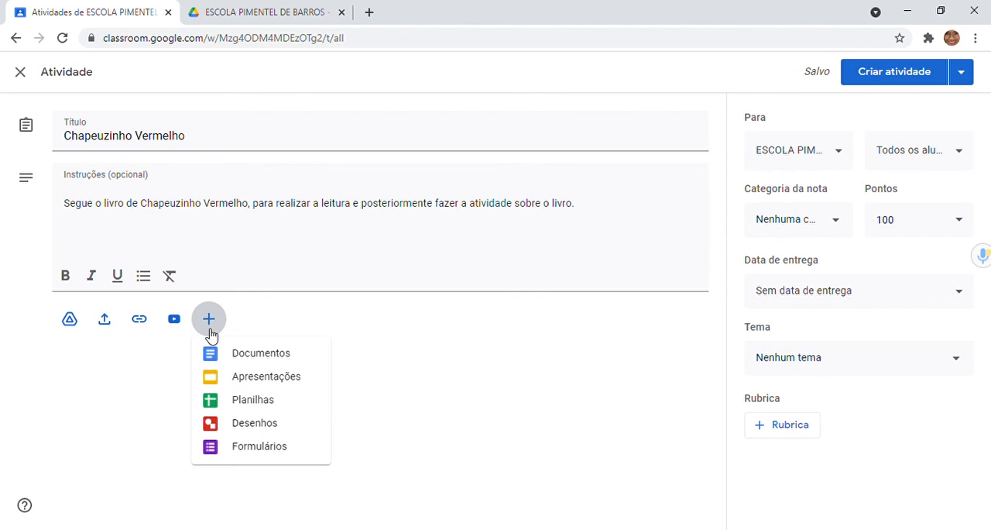
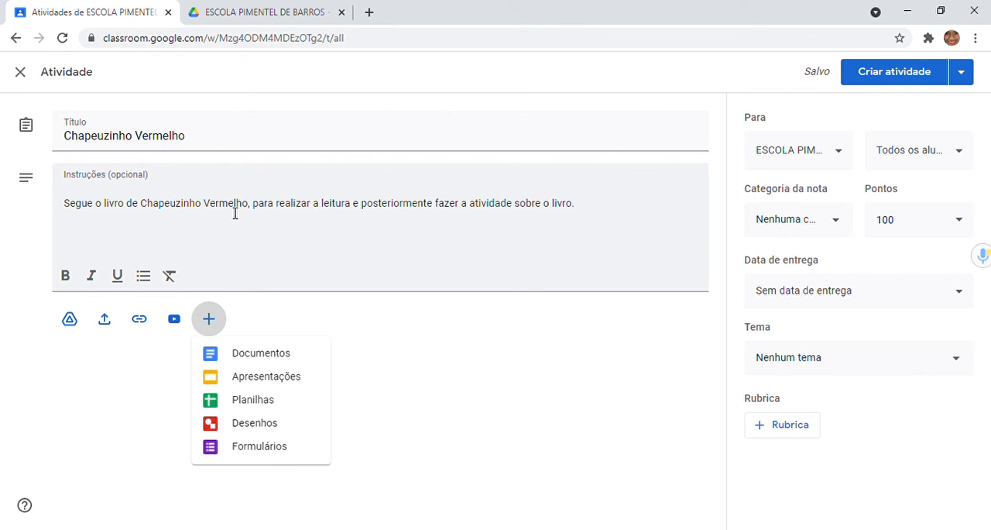
# Step: Check which students the activity is assigned to and set its grade category to 2,0
pyautogui.click(402, 408)
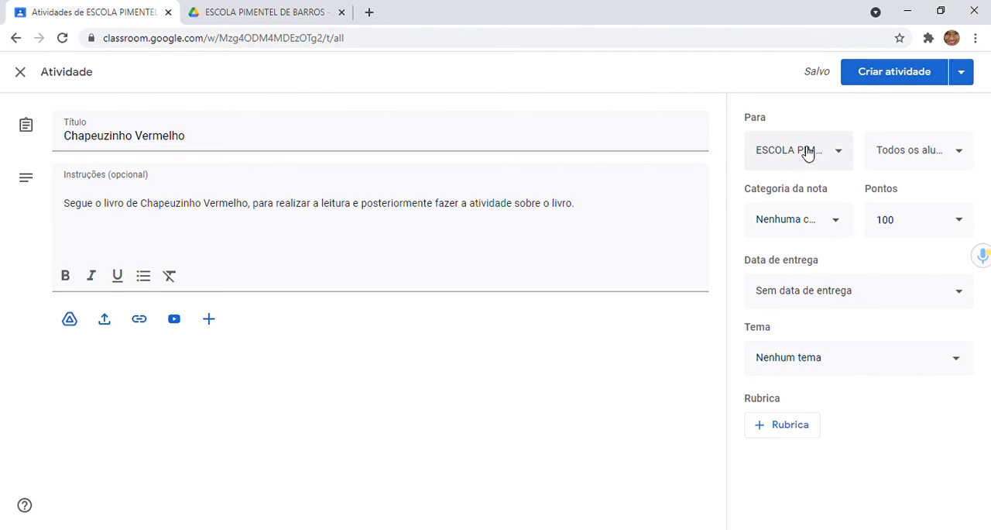
pyautogui.click(956, 166)
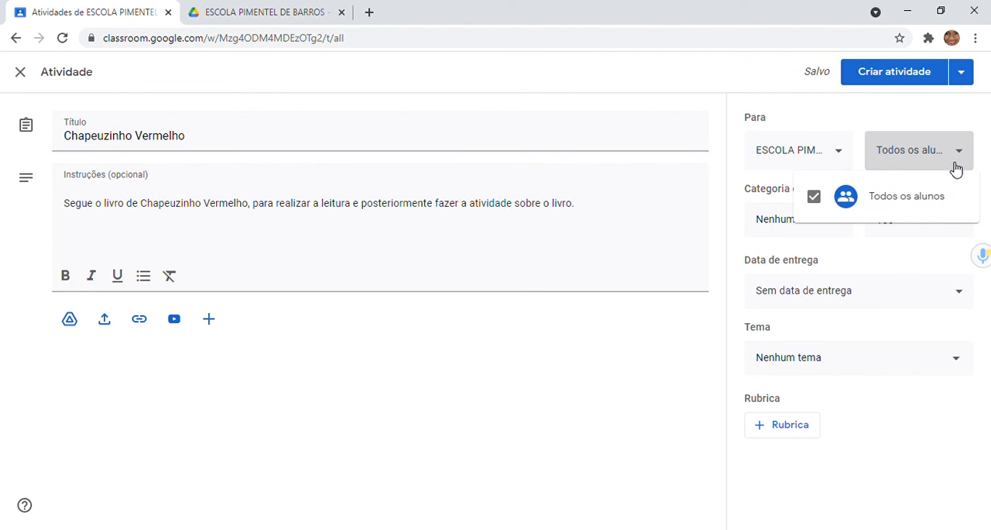
pyautogui.click(978, 133)
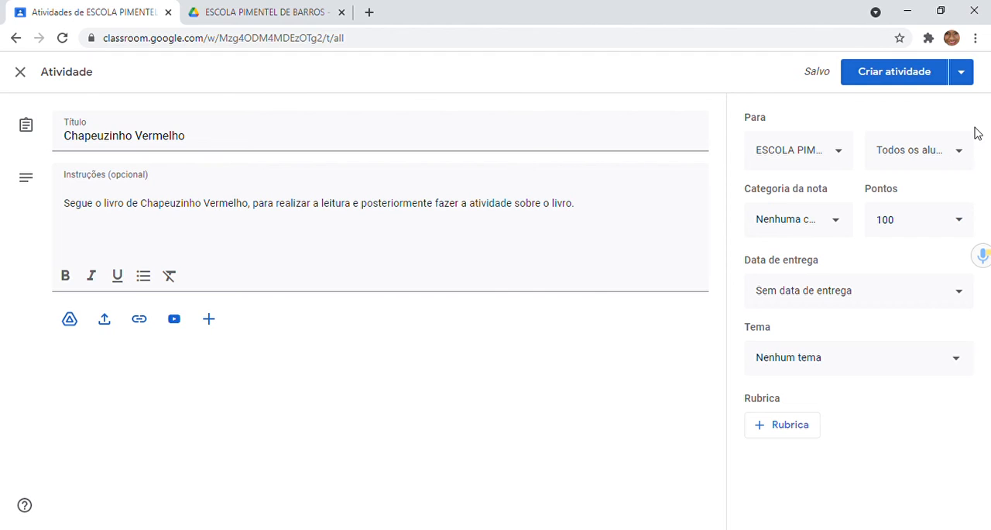
pyautogui.click(839, 235)
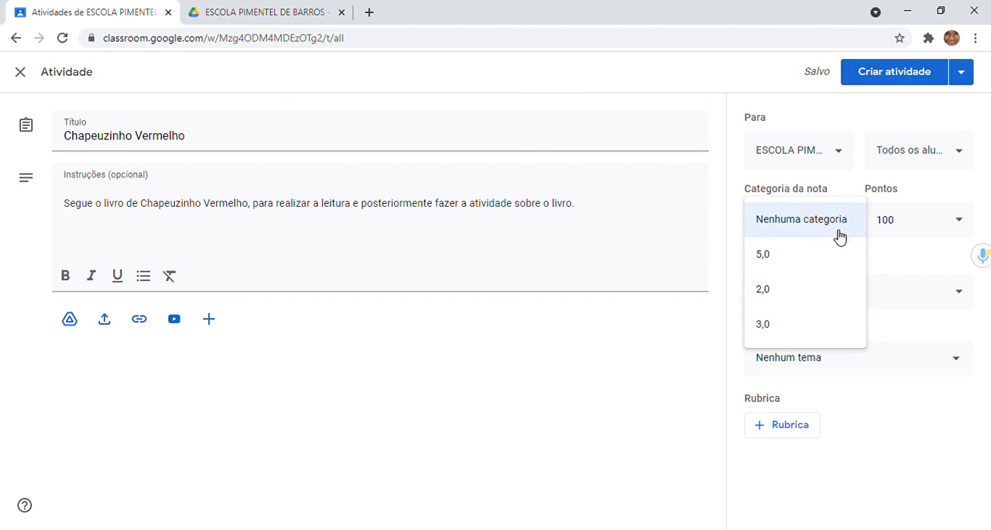
pyautogui.click(780, 290)
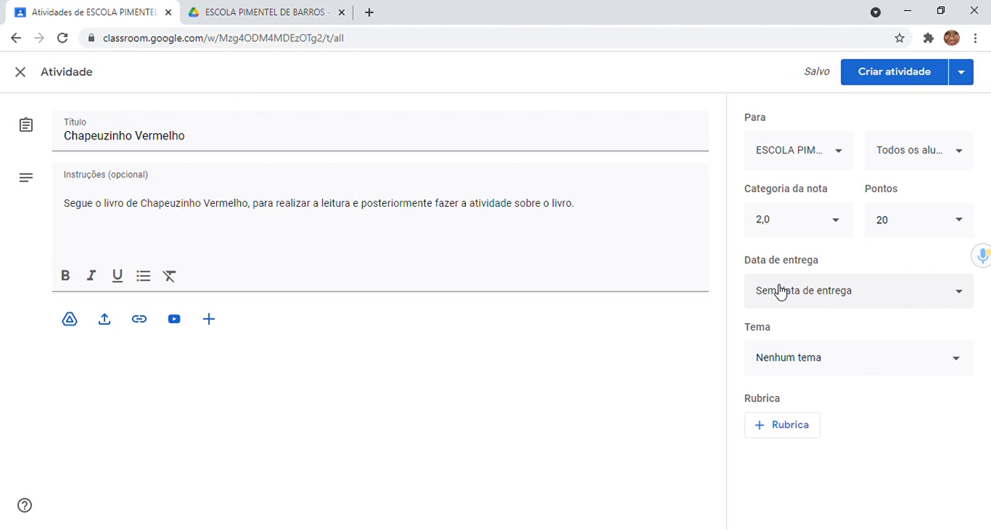
# Step: Try a due date of 8 de set. de 2021 on the activity and remove it again
pyautogui.click(934, 304)
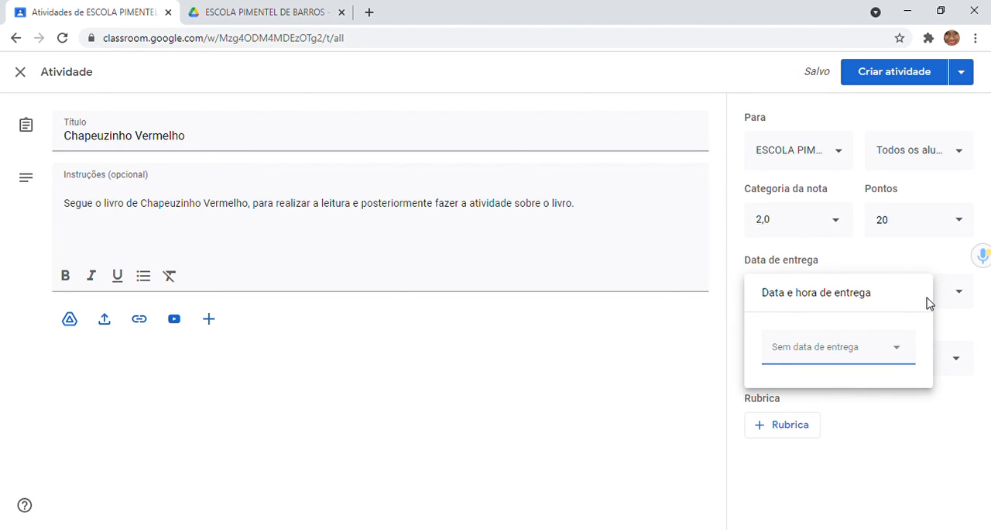
pyautogui.click(900, 349)
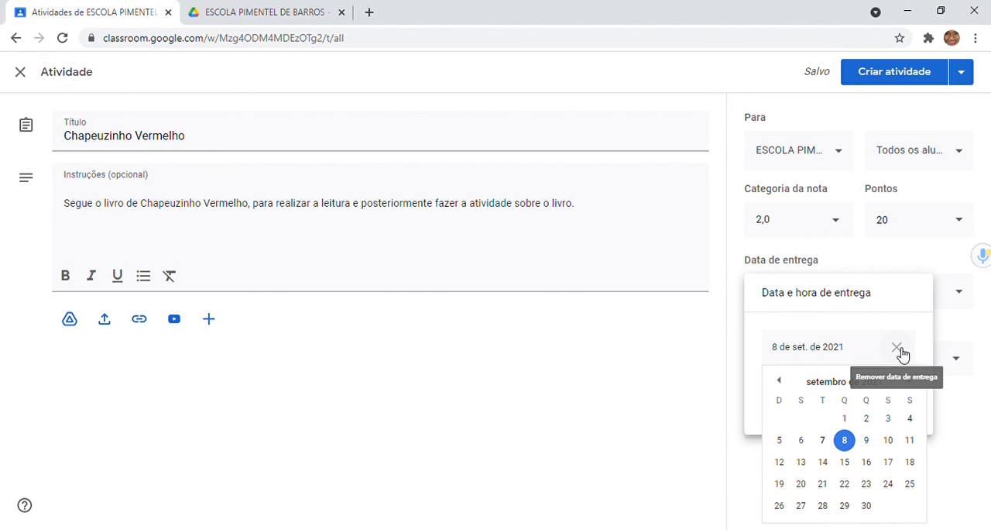
pyautogui.click(897, 348)
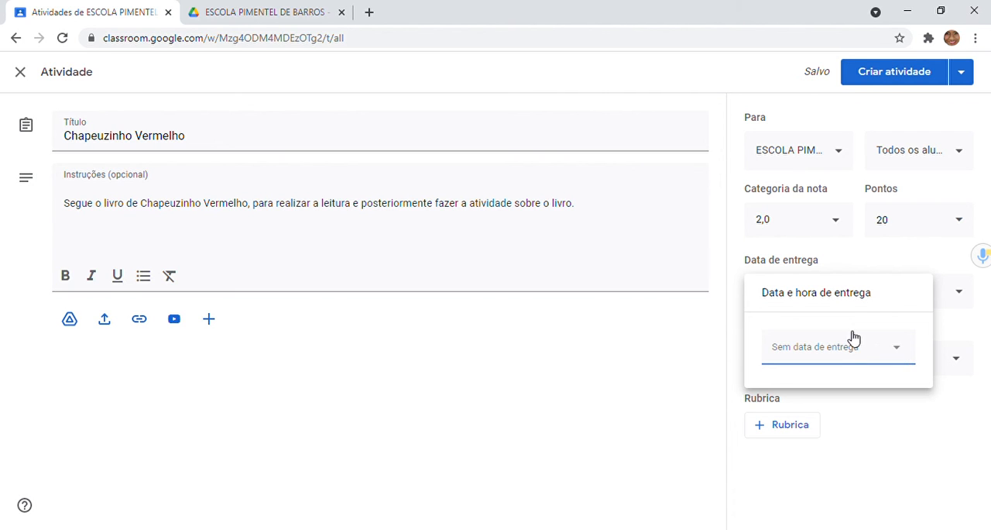
pyautogui.click(873, 419)
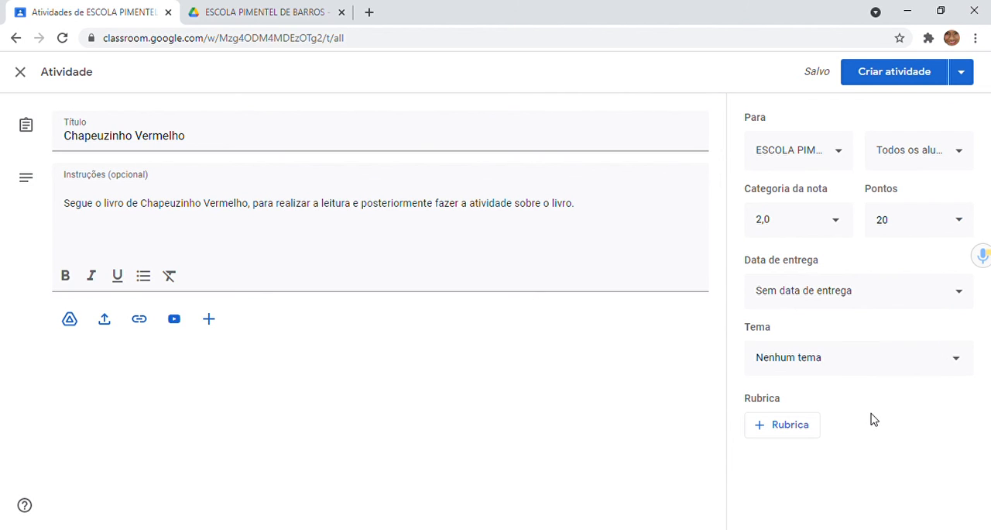
# Step: Create the topic "Literatura Infantil" for the activity and publish the activity to the class
pyautogui.click(939, 364)
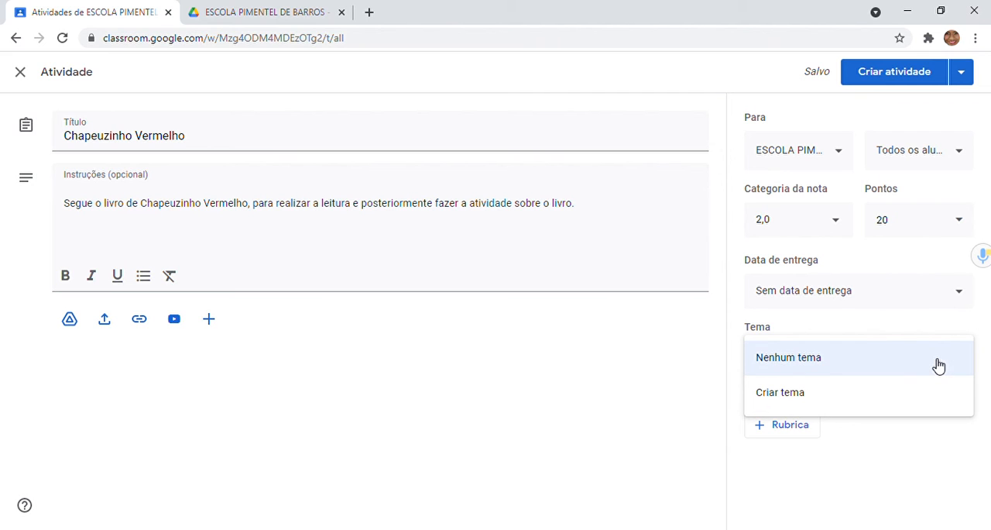
pyautogui.click(831, 403)
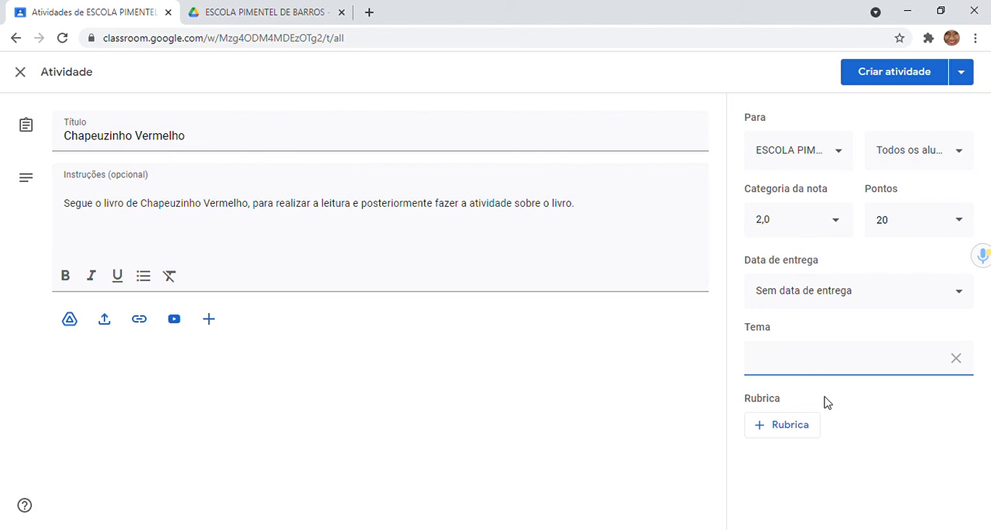
pyautogui.write('Literatura Infantil')
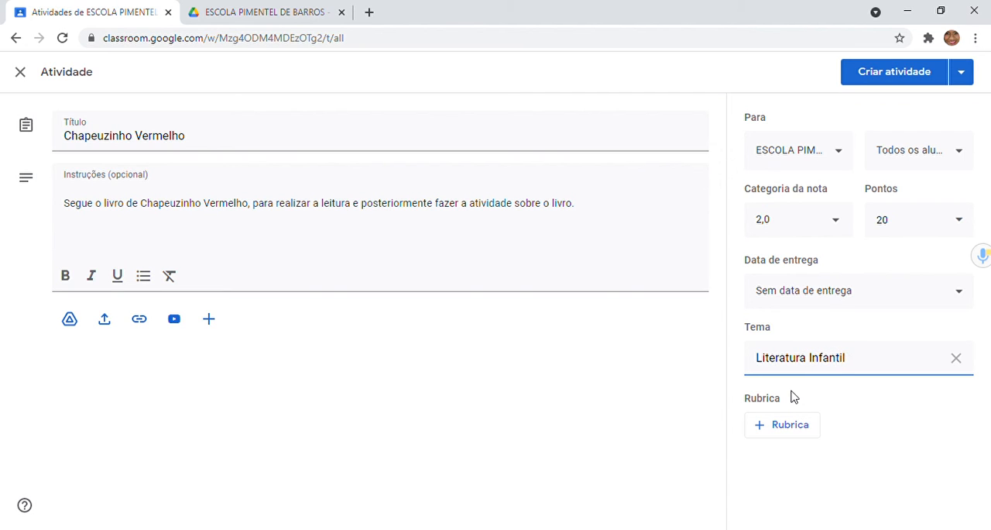
pyautogui.click(880, 400)
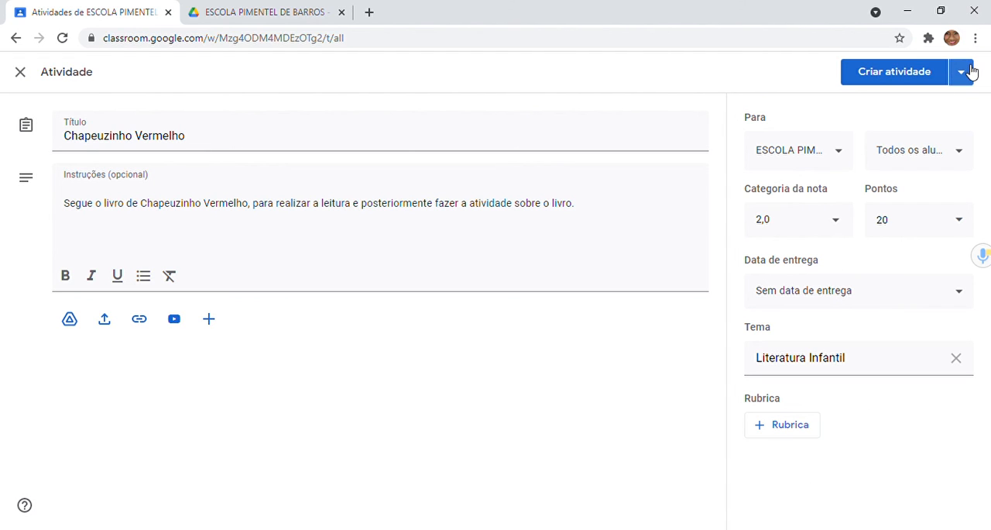
pyautogui.click(898, 73)
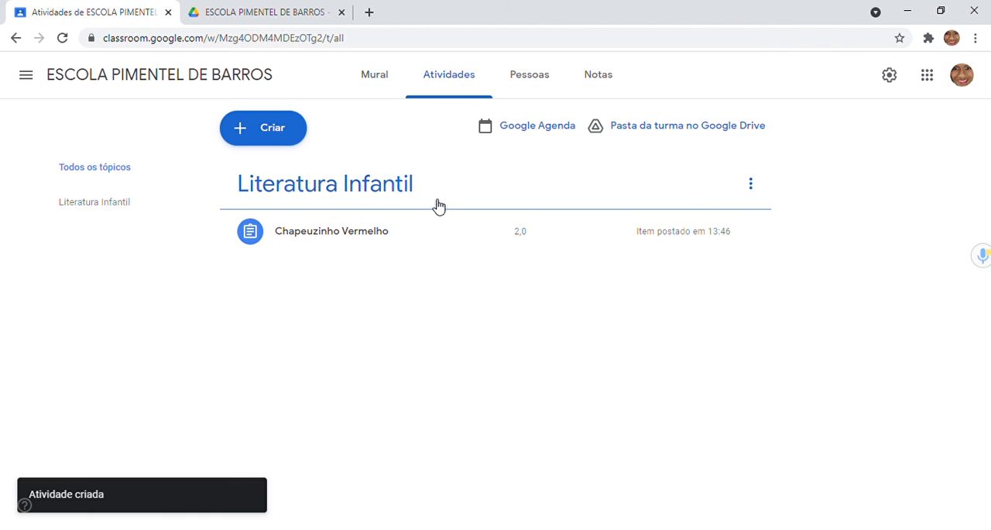
# Step: Review the published "Chapeuzinho Vermelho" activity's details and its student work page, and return to the class's activities
pyautogui.click(475, 241)
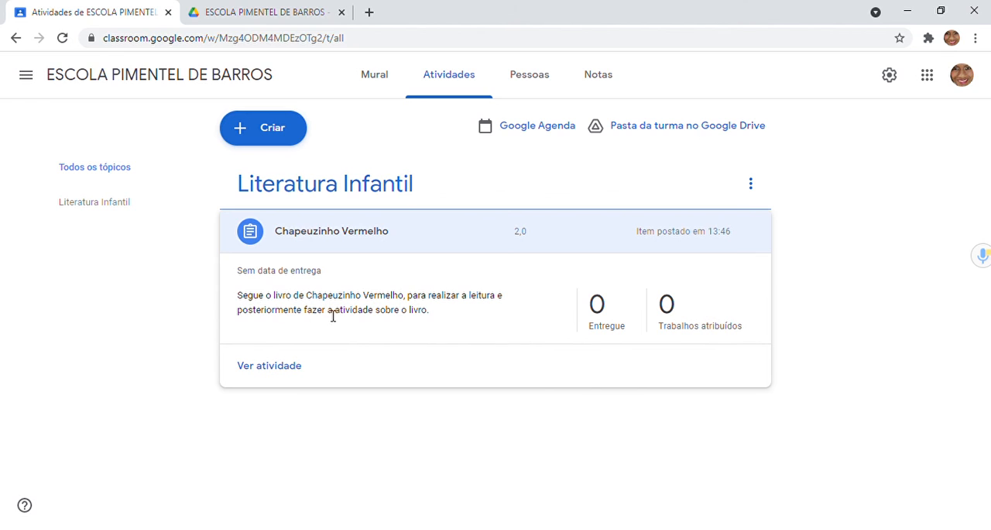
pyautogui.click(277, 376)
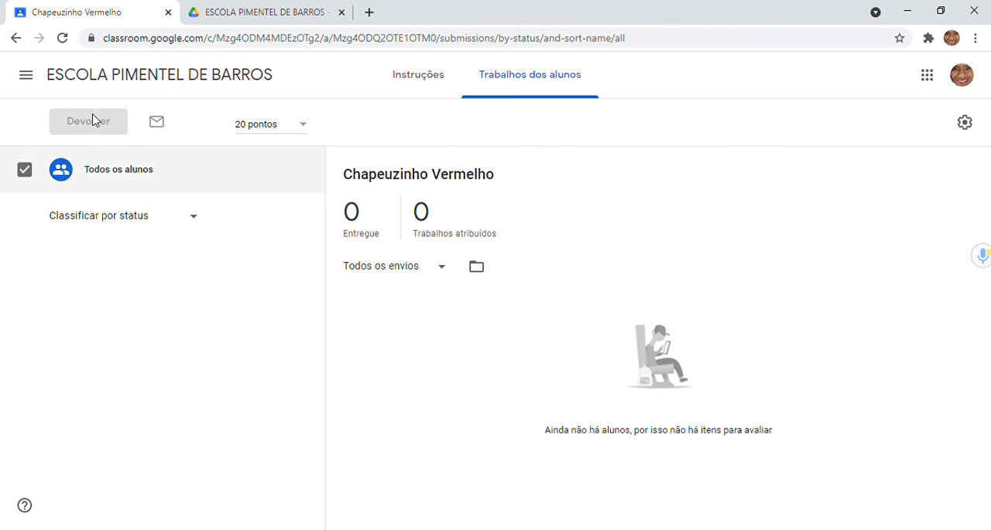
pyautogui.click(16, 39)
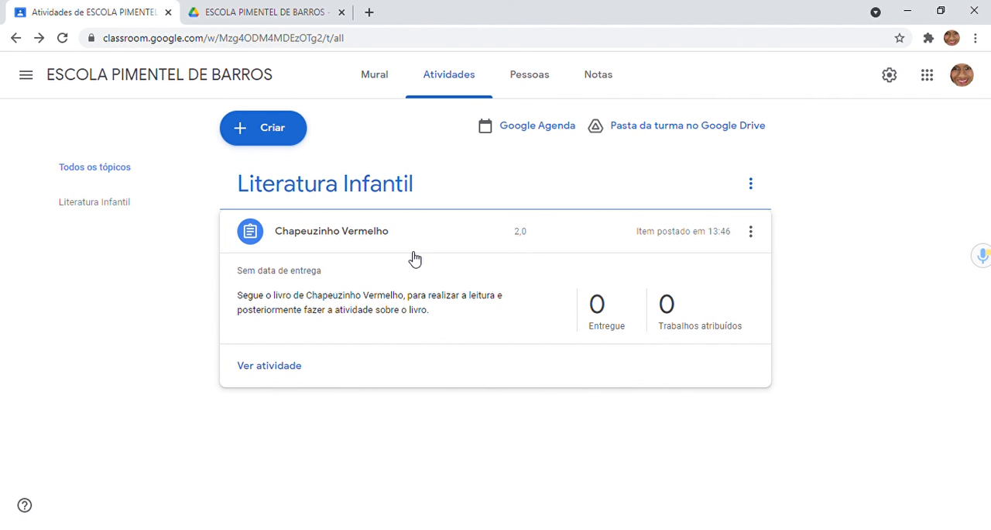
# Step: Start a new Atividade com teste and open its attached Blank Quiz form for editing
pyautogui.click(279, 131)
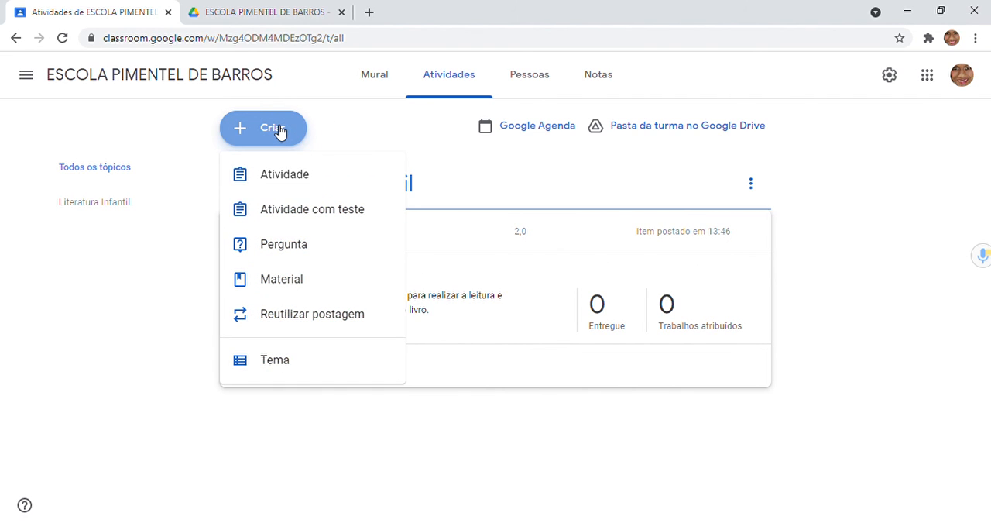
pyautogui.click(286, 213)
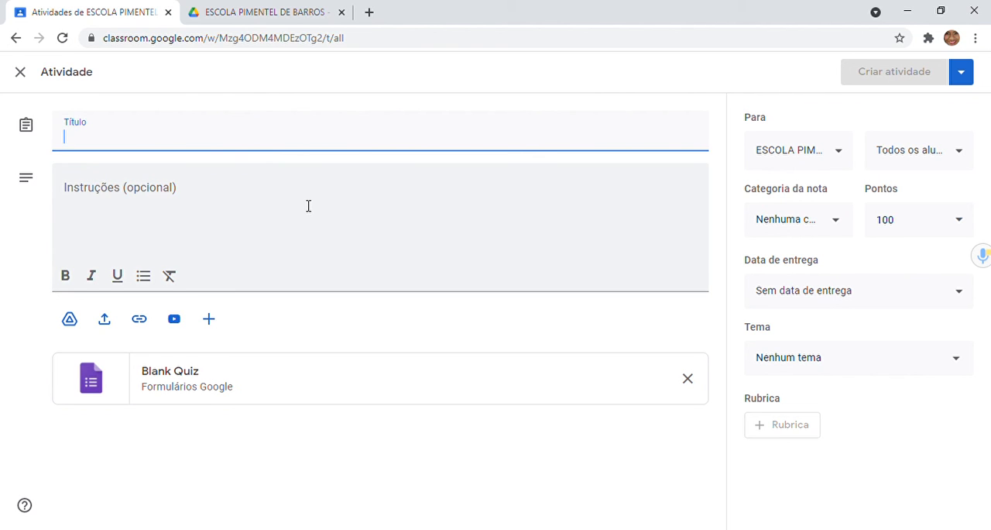
pyautogui.click(267, 388)
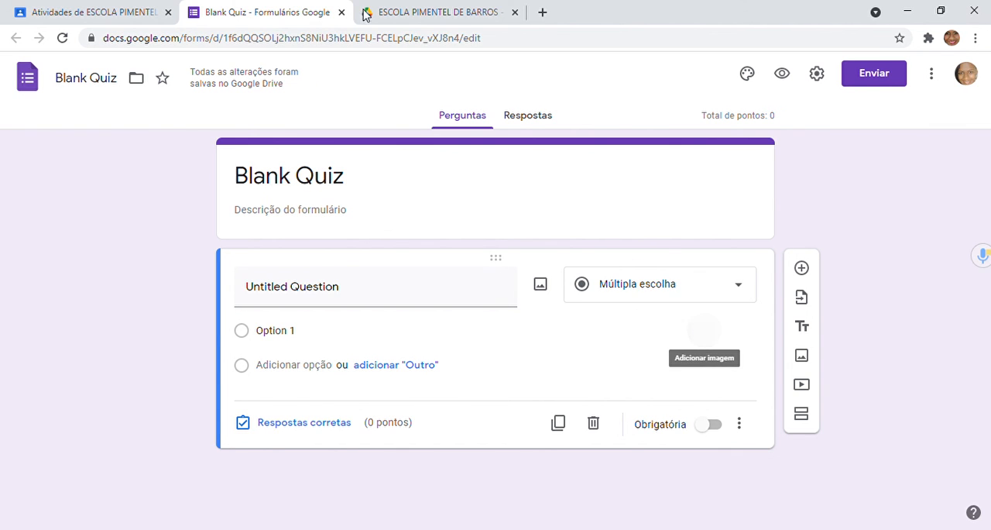
pyautogui.click(341, 13)
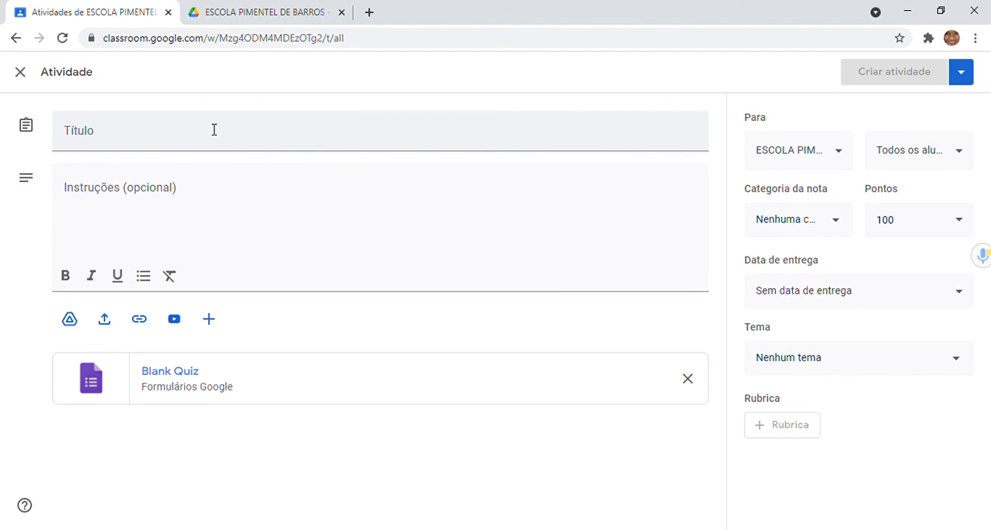
pyautogui.click(227, 375)
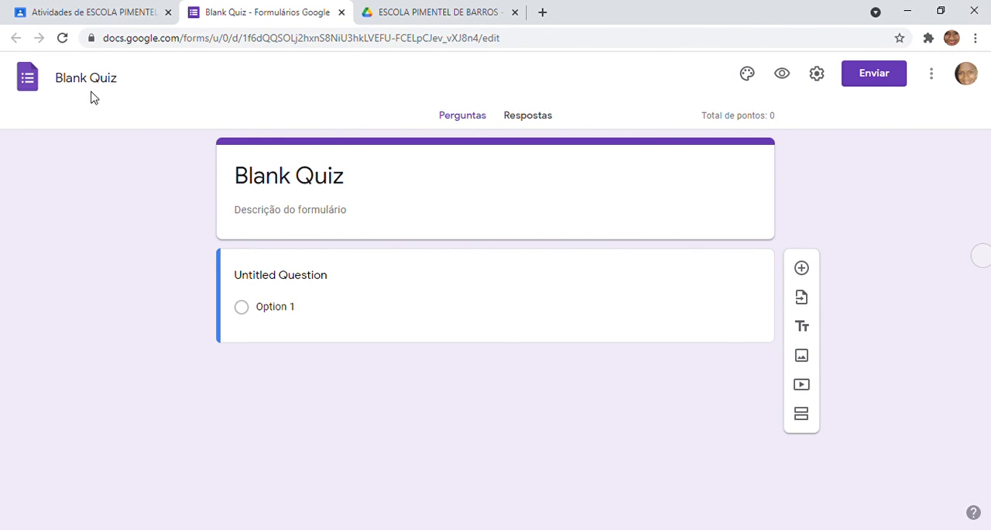
# Step: Rename the Blank Quiz form file as "Avaliação Parcial"
pyautogui.click(109, 81)
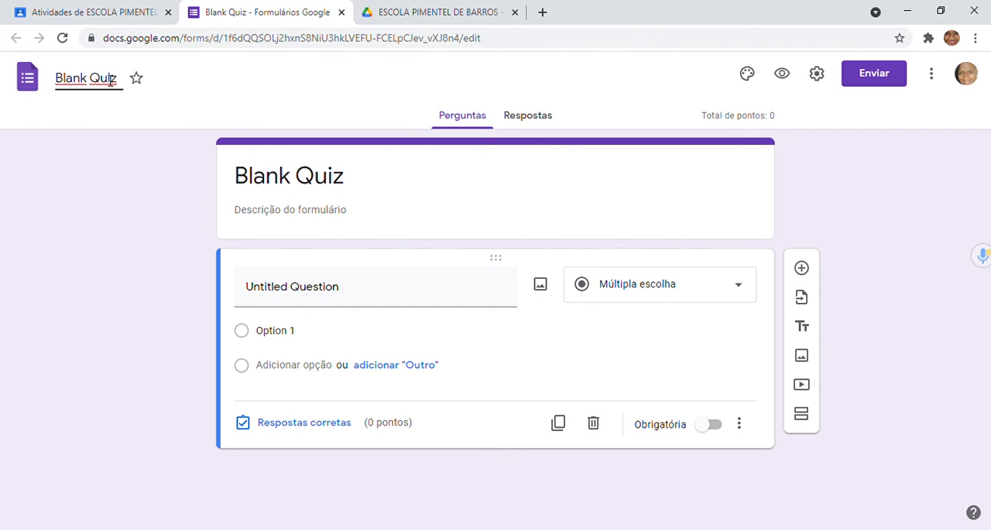
pyautogui.press('BackSpace')
pyautogui.press('BackSpace')
pyautogui.press('BackSpace')
pyautogui.press('BackSpace')
pyautogui.press('BackSpace')
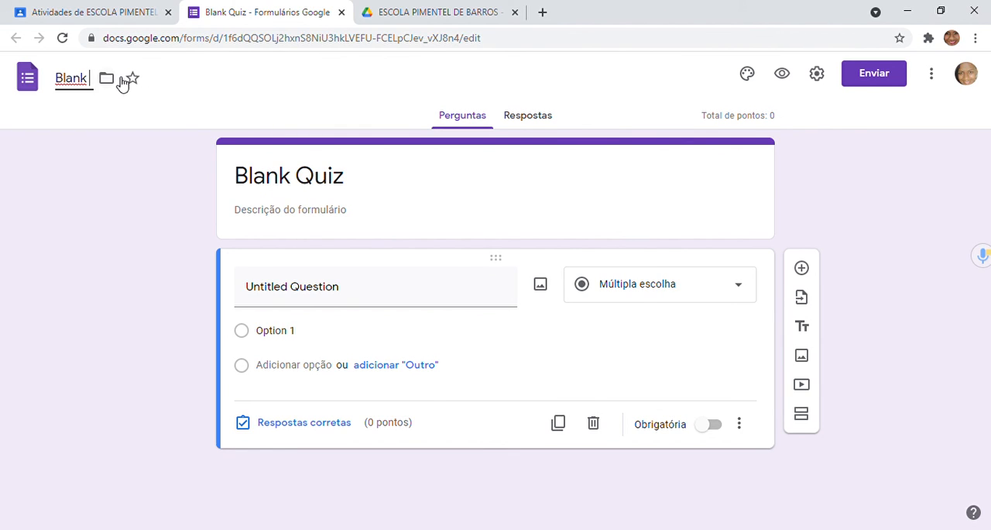
pyautogui.press('BackSpace')
pyautogui.press('BackSpace')
pyautogui.press('BackSpace')
pyautogui.press('BackSpace')
pyautogui.press('BackSpace')
pyautogui.write('F')
pyautogui.press('BackSpace')
pyautogui.write('Aav')
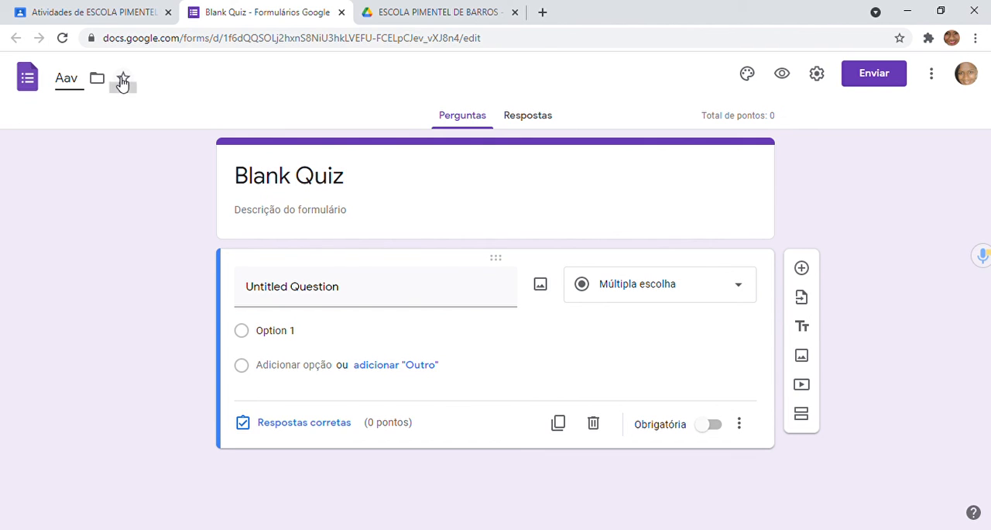
pyautogui.press('BackSpace')
pyautogui.press('BackSpace')
pyautogui.write('valiaçã')
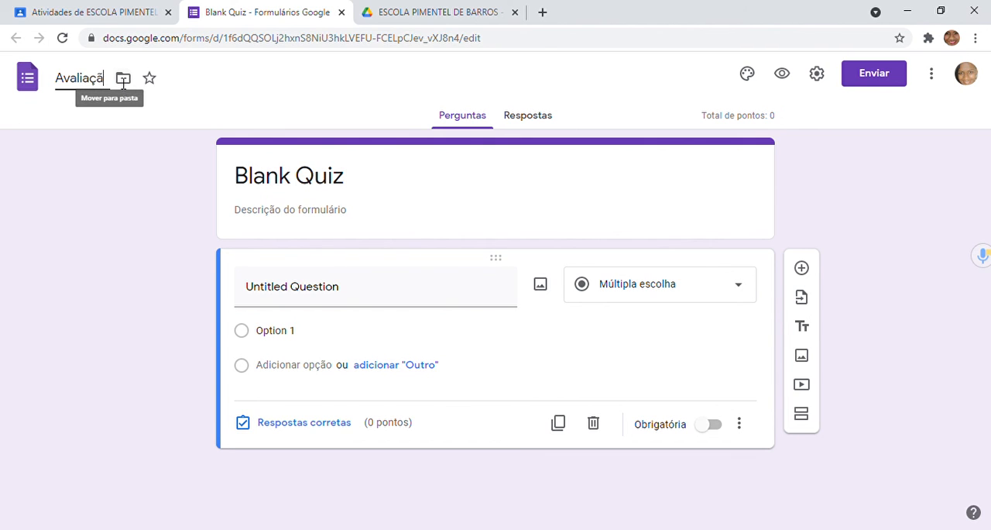
pyautogui.write('o P')
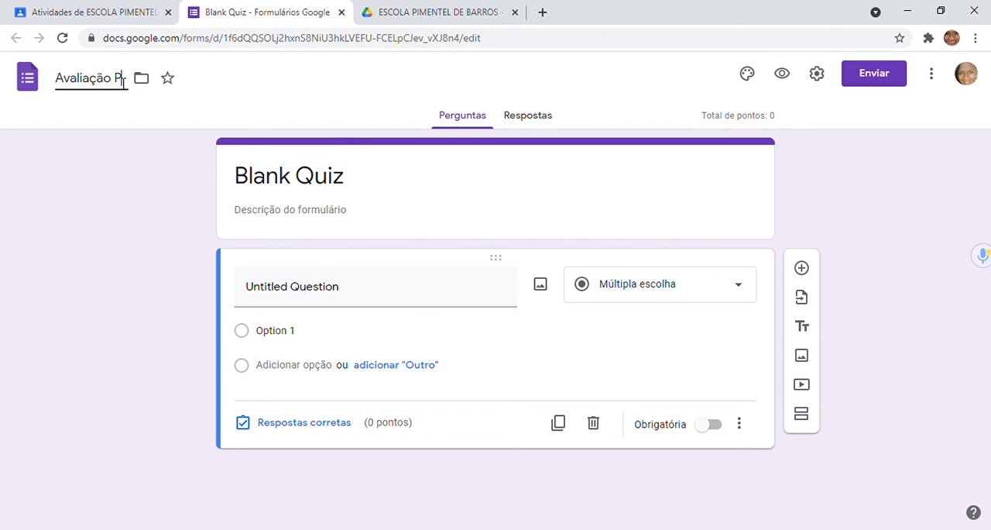
pyautogui.write('aroial')
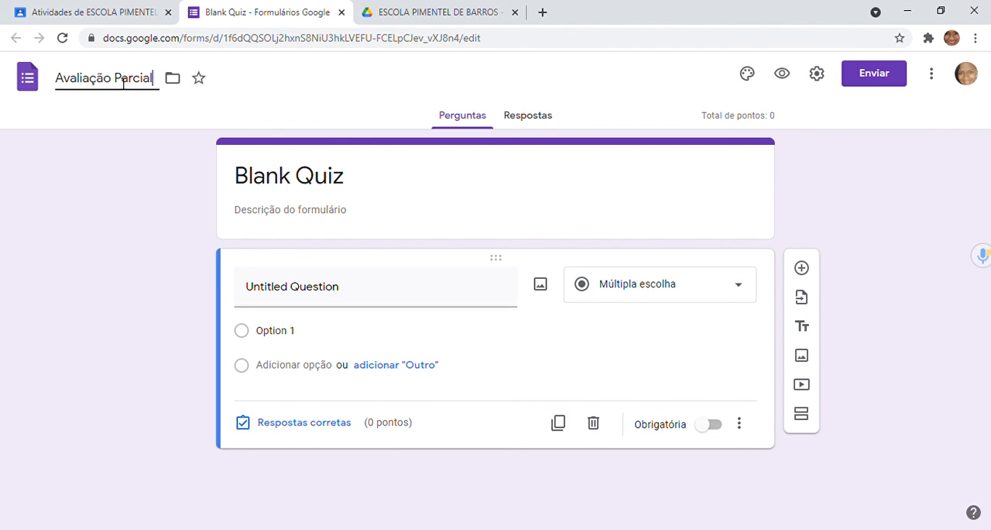
pyautogui.click(313, 215)
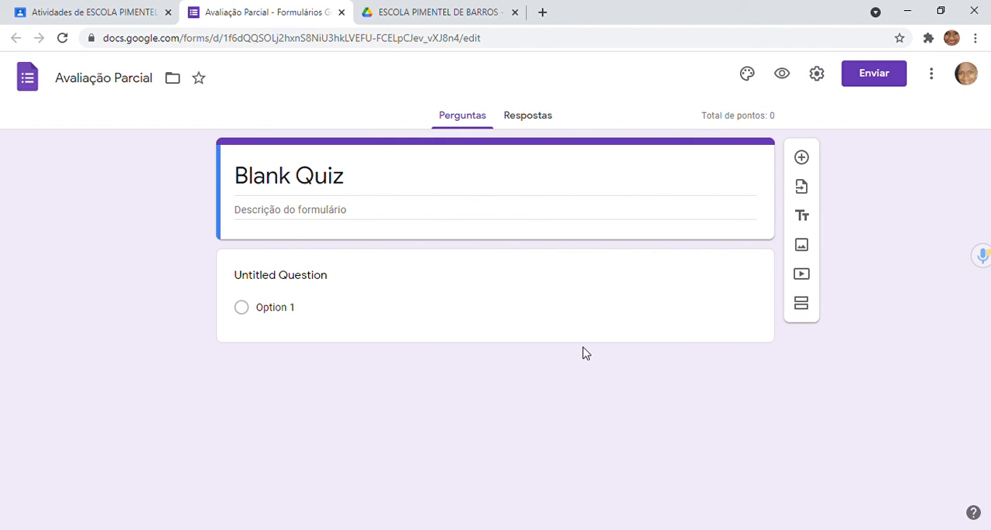
# Step: View the form's responses section, close the form, and leave the test activity without publishing it
pyautogui.click(544, 114)
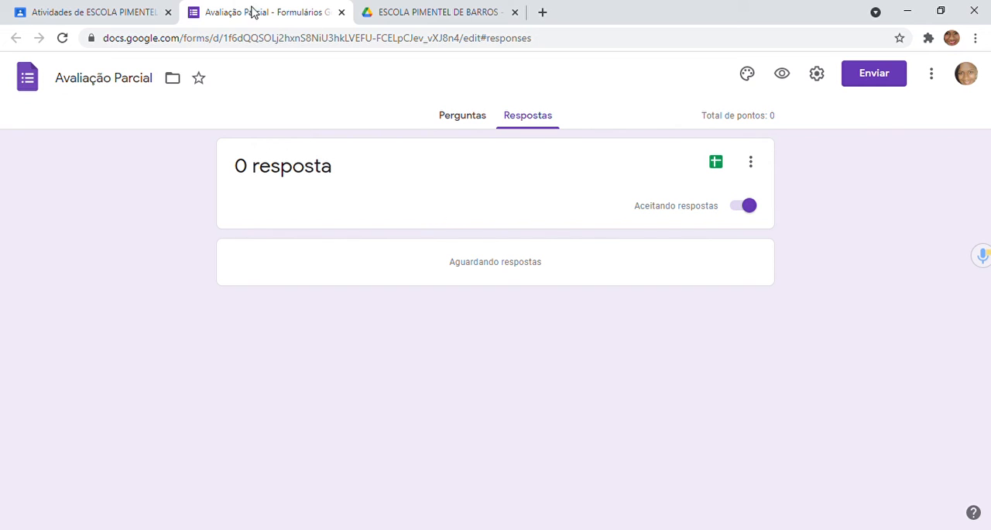
pyautogui.click(341, 12)
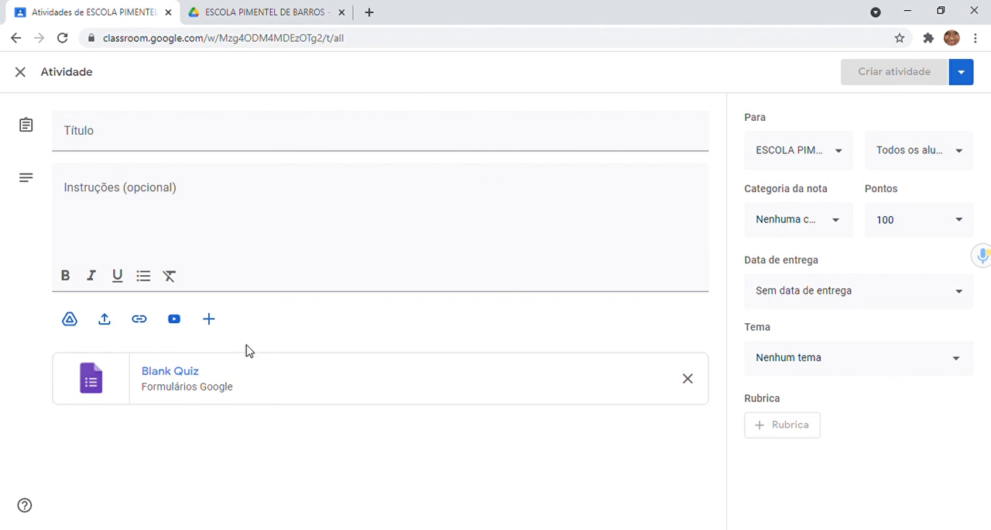
pyautogui.click(18, 39)
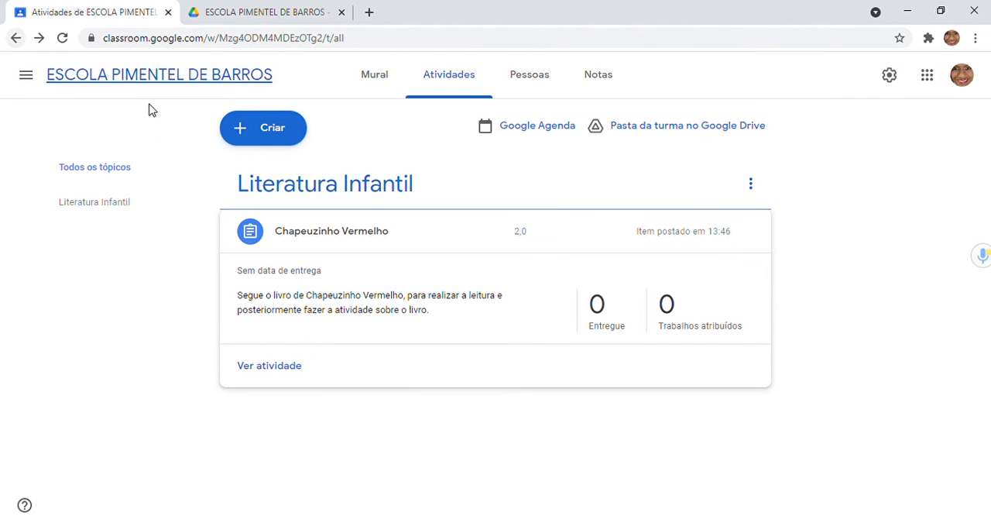
# Step: Start a new Pergunta for the class with the question text "O que é comemorado no dia 7 de setembro?"
pyautogui.click(286, 126)
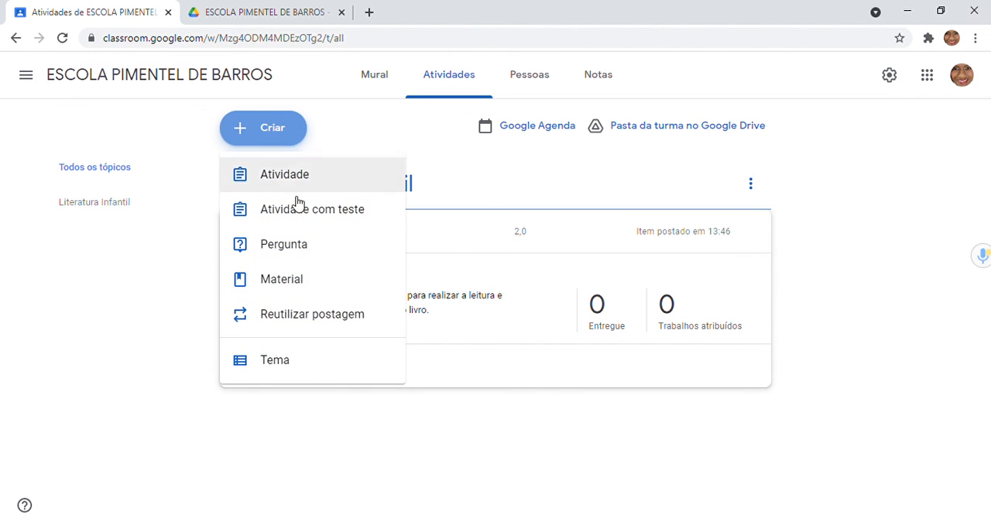
pyautogui.click(302, 261)
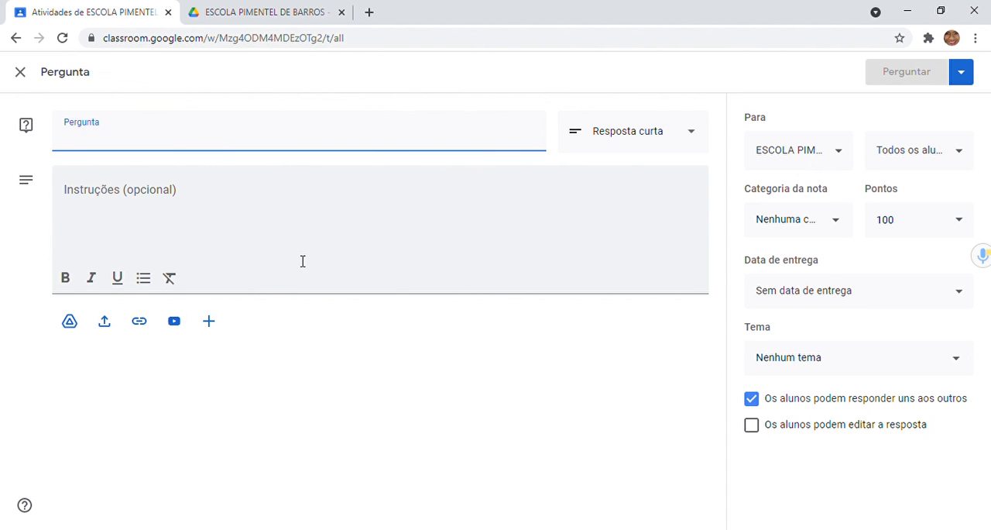
pyautogui.write('Q')
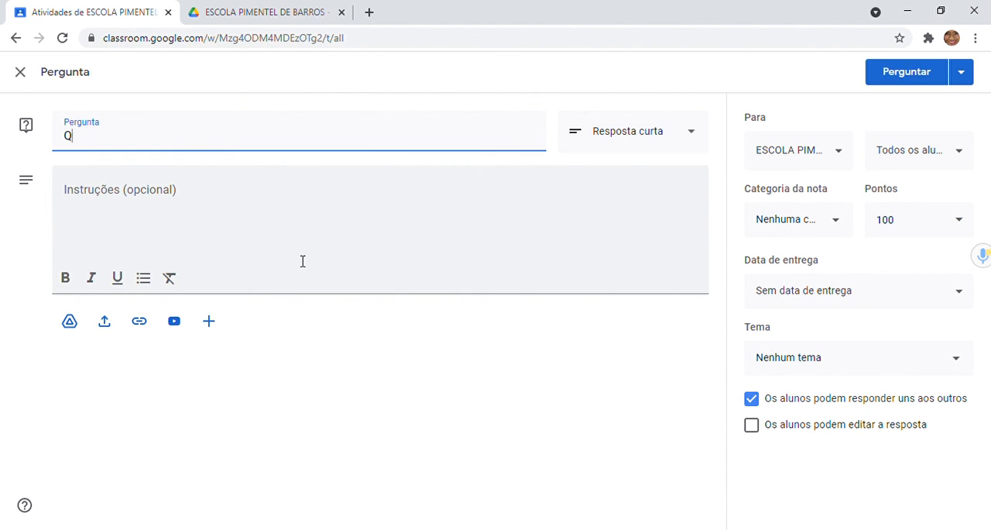
pyautogui.press('BackSpace')
pyautogui.write('O que é comemo')
pyautogui.press('BackSpace')
pyautogui.press('BackSpace')
pyautogui.write('mor')
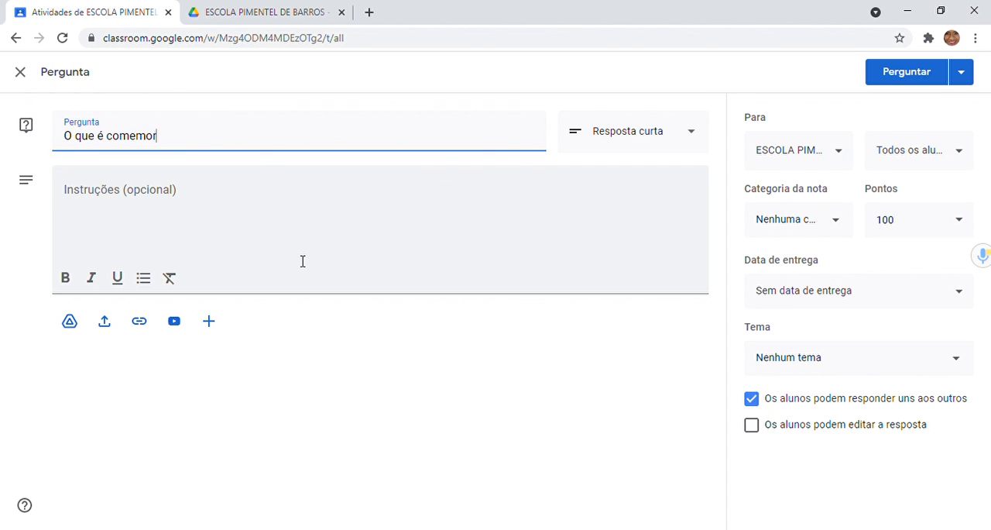
pyautogui.write('ado no dia 7 de set')
pyautogui.write('em')
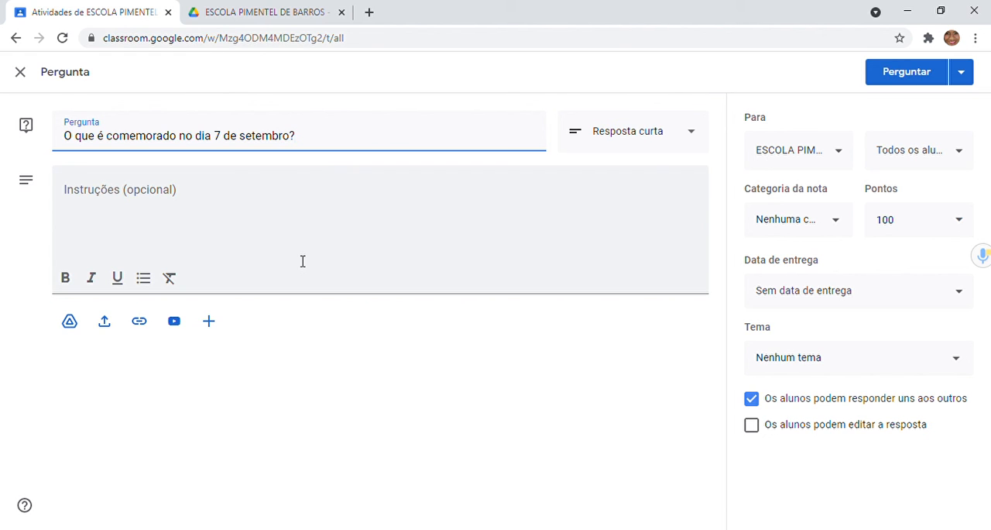
pyautogui.click(263, 232)
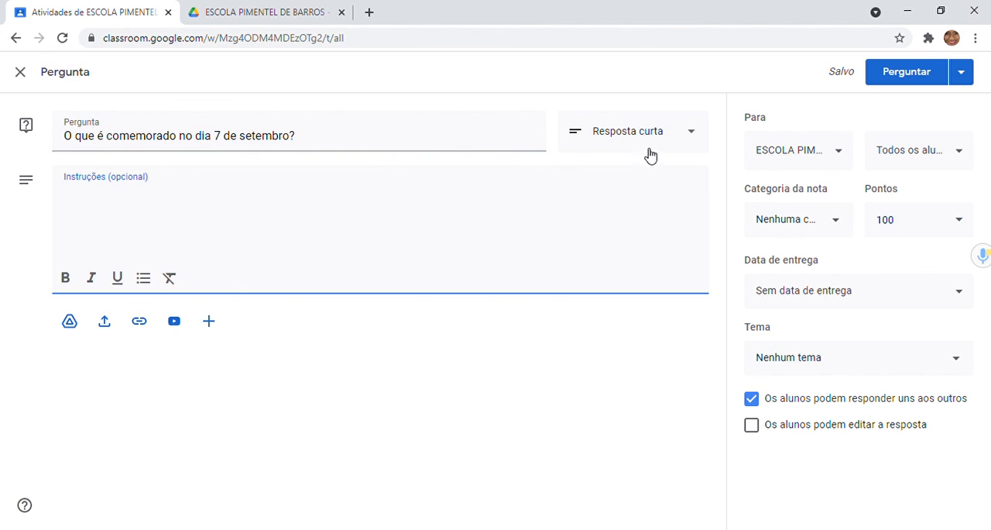
# Step: Switch the question's answer type to Múltipla escolha and back to Resposta curta
pyautogui.click(690, 137)
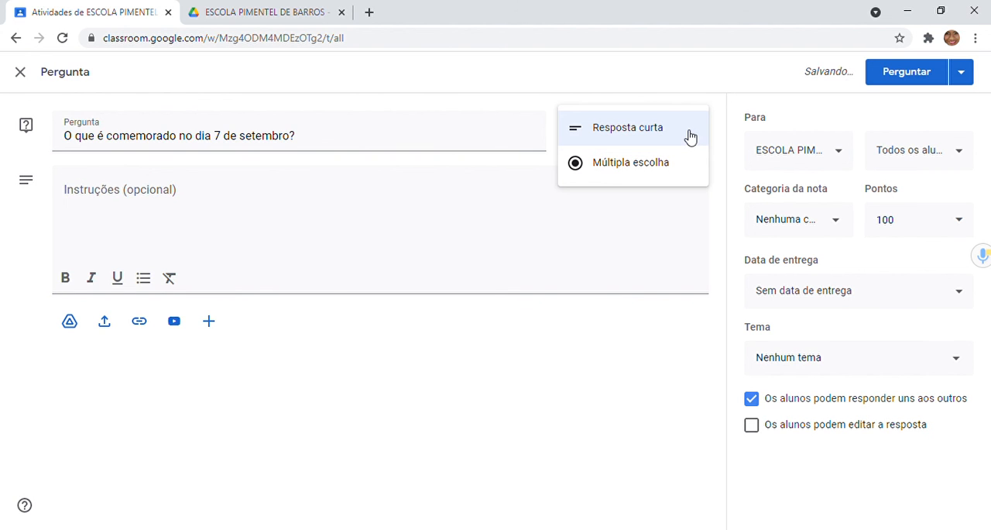
pyautogui.click(689, 135)
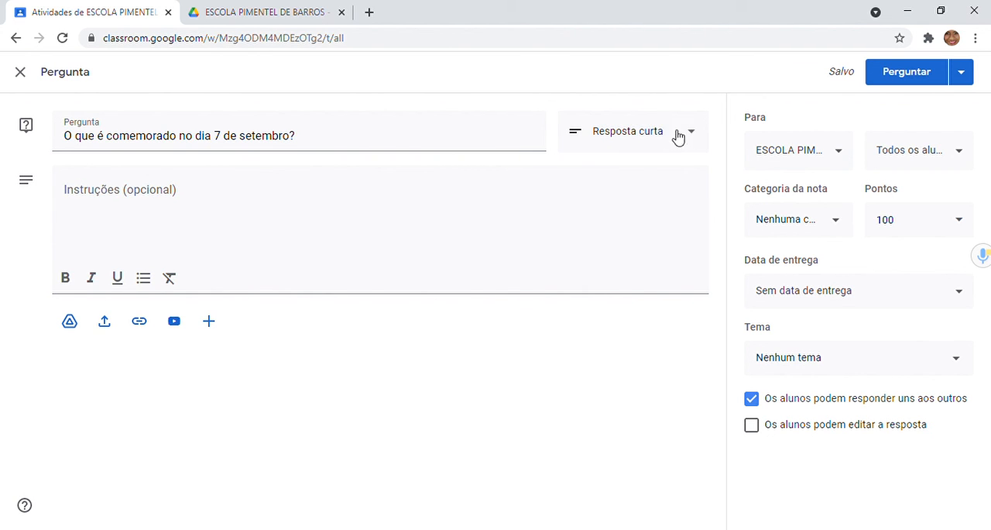
pyautogui.click(686, 148)
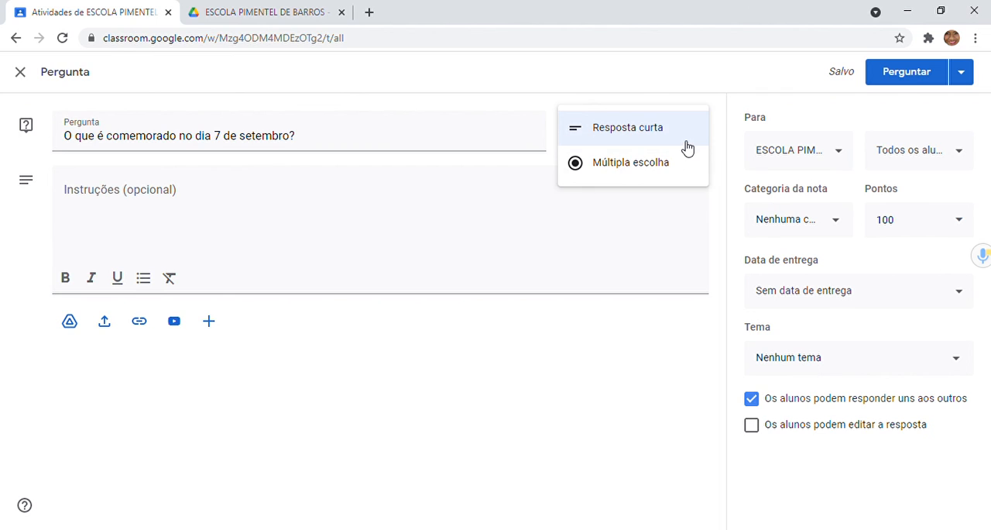
pyautogui.click(664, 161)
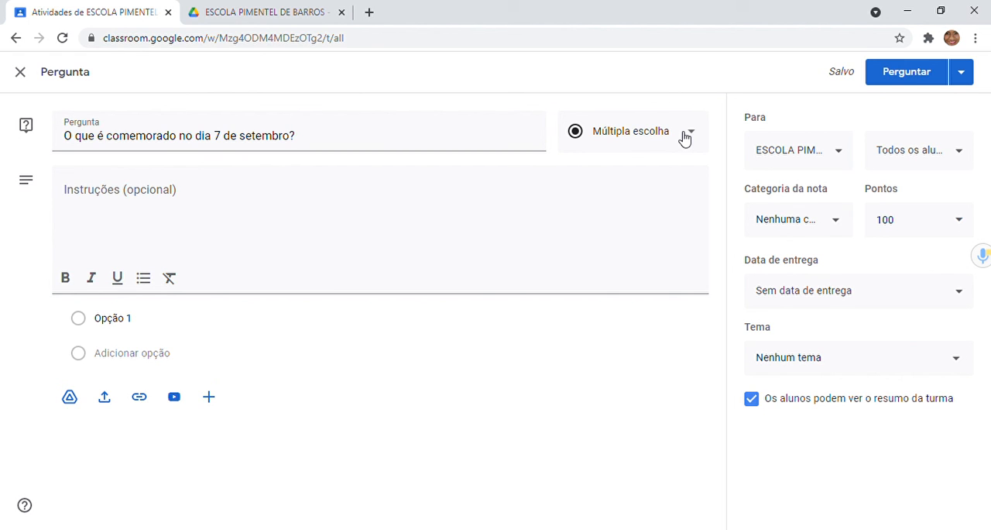
pyautogui.click(131, 326)
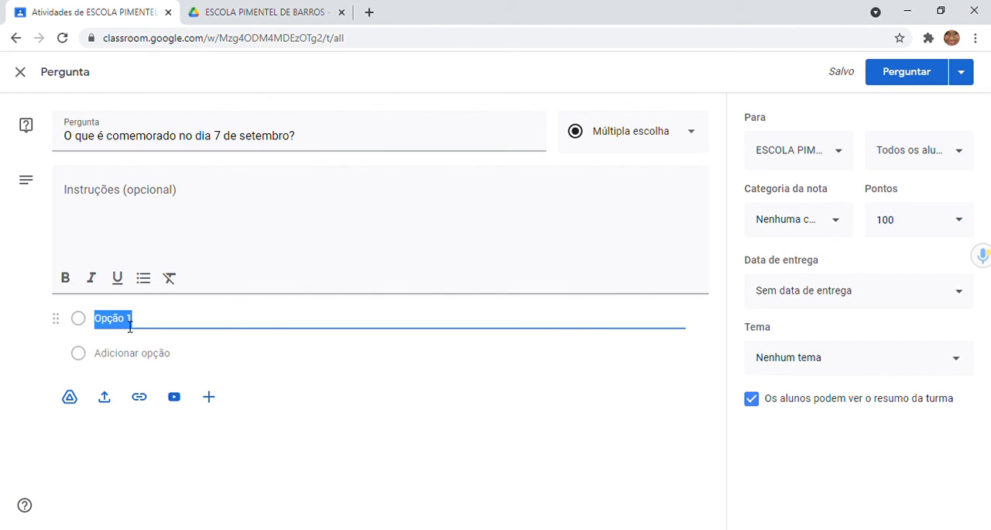
pyautogui.click(688, 132)
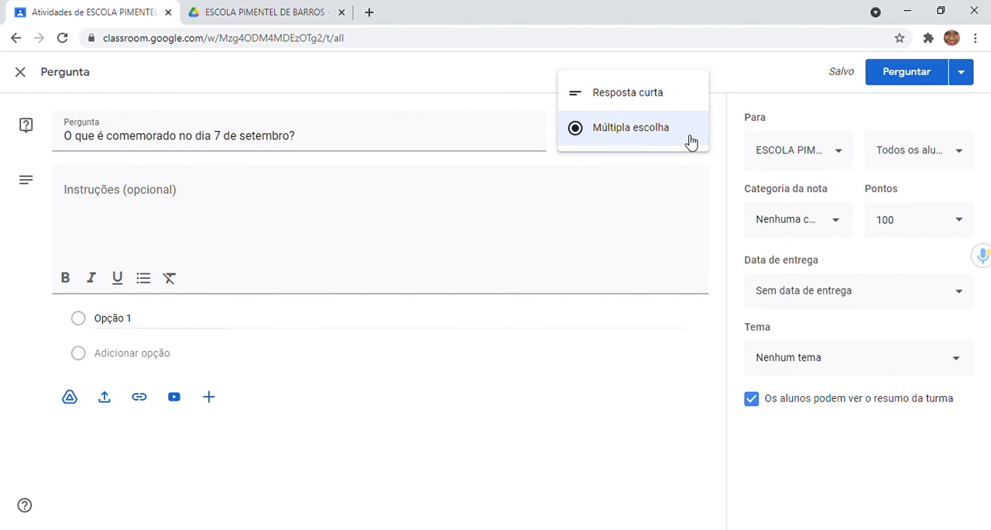
pyautogui.click(682, 96)
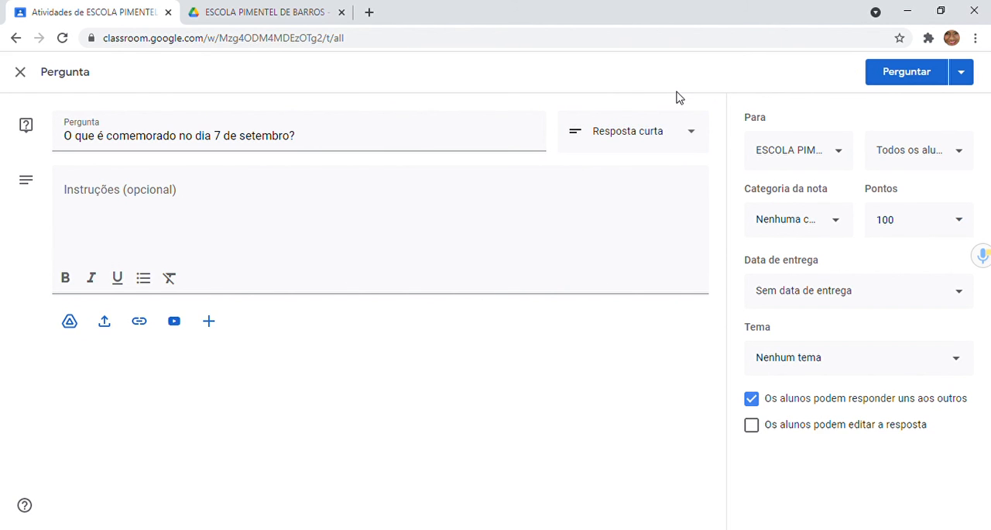
# Step: Set the question's answer type to Múltipla escolha, keeping the default text of its first option
pyautogui.click(698, 146)
pyautogui.click(697, 147)
pyautogui.click(681, 146)
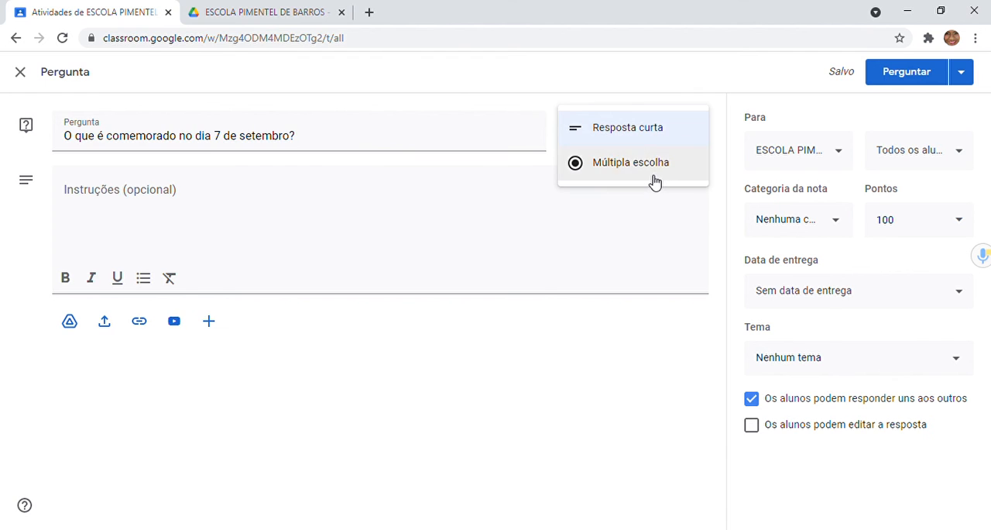
pyautogui.click(651, 180)
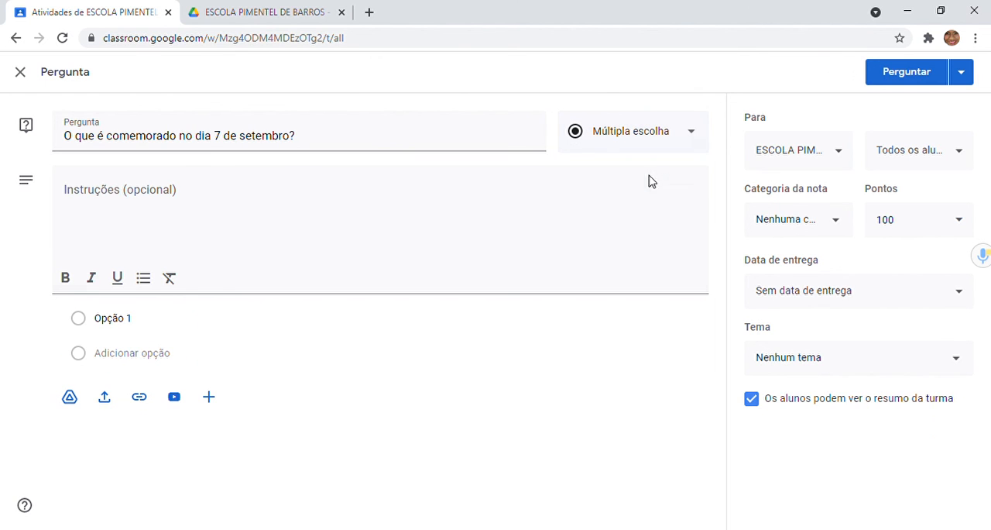
pyautogui.click(138, 322)
pyautogui.click(135, 338)
# Step: Assign the question the 2,0 grade category and publish it, expanding its entry in the activities list
pyautogui.click(844, 220)
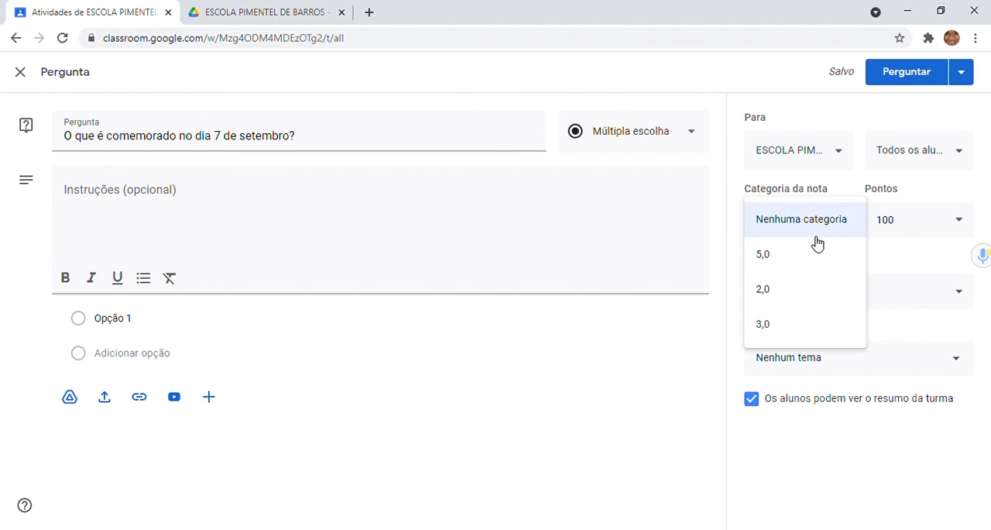
pyautogui.click(792, 300)
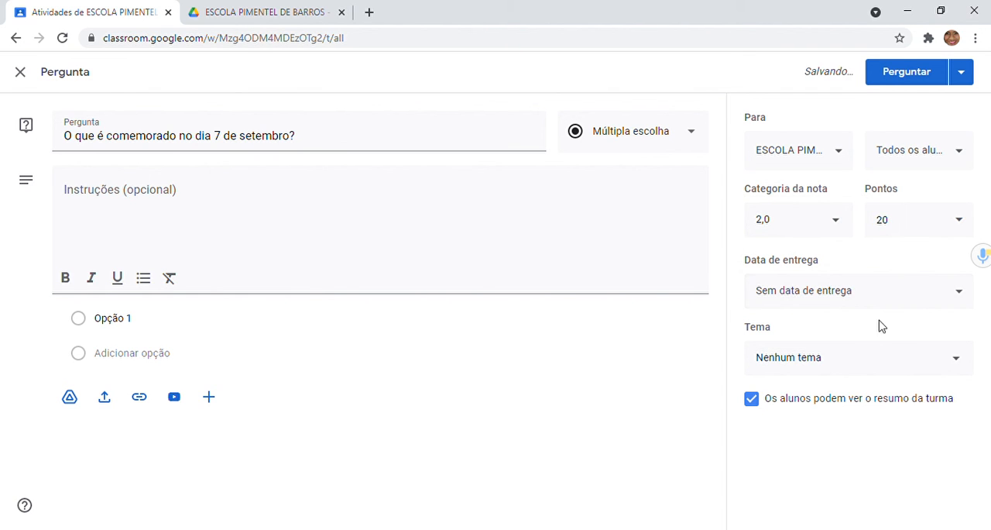
pyautogui.click(917, 71)
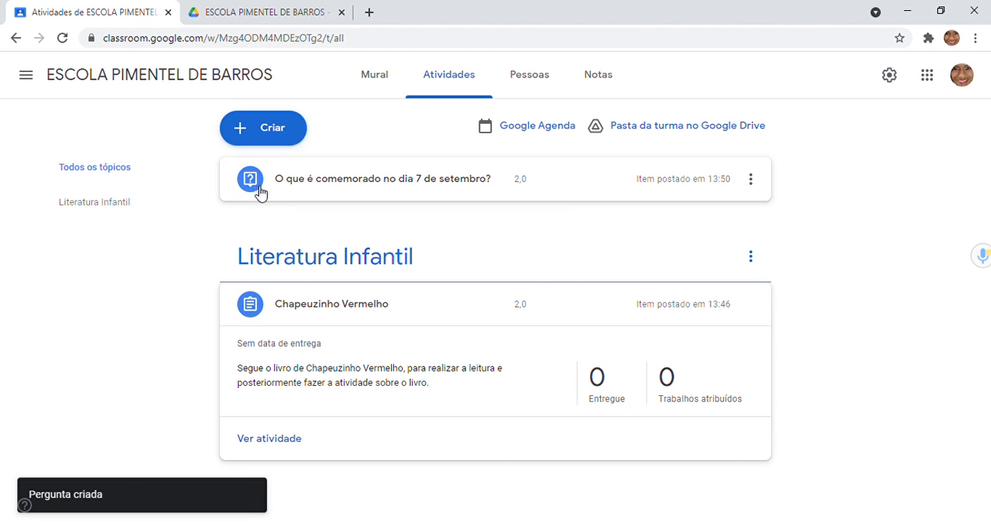
pyautogui.click(331, 177)
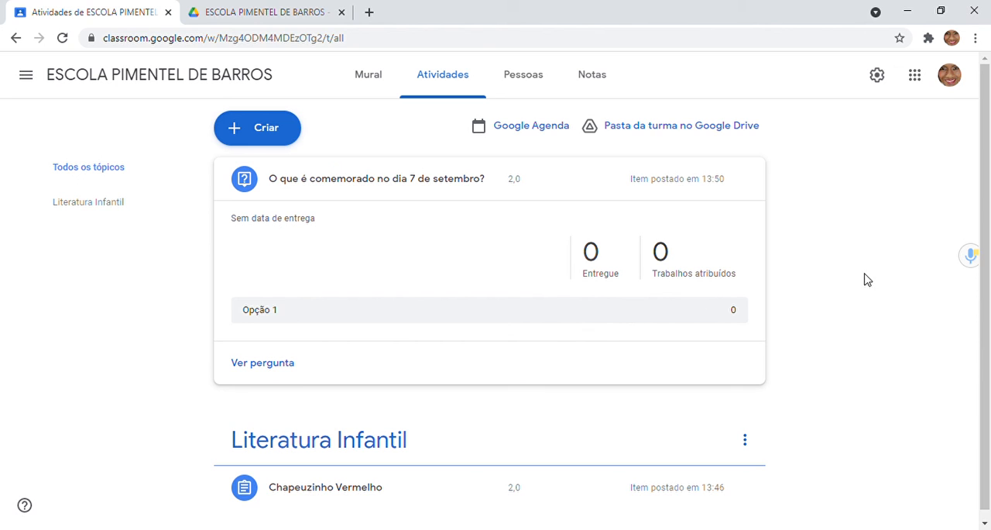
# Step: Start a new Material and upload PADLET.jpg and "Bege Saúde Mental Live Instagram Post (3).png" as its attachments
pyautogui.click(260, 129)
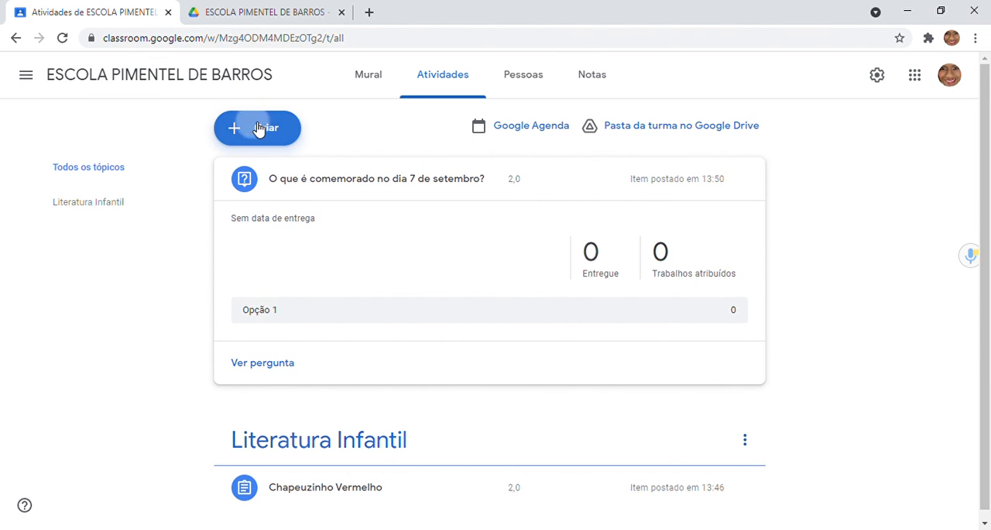
pyautogui.click(287, 279)
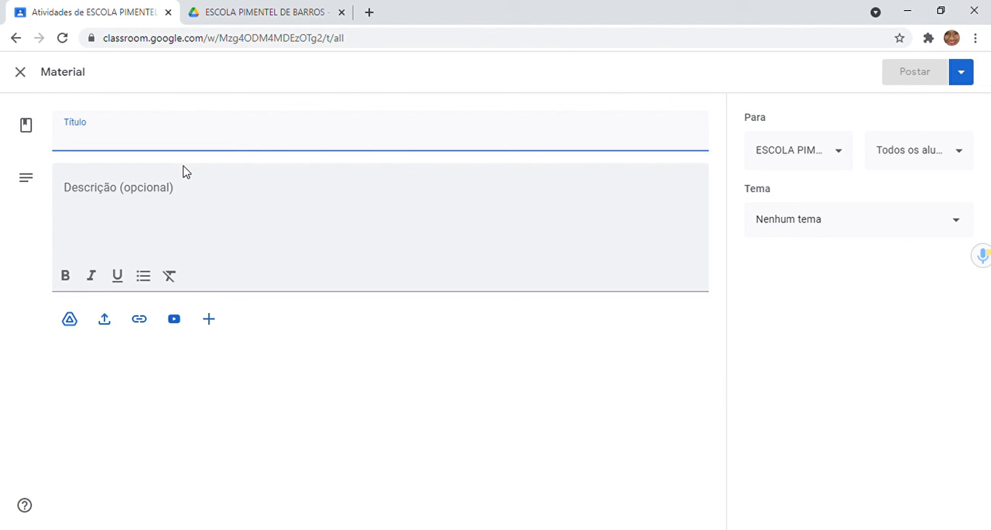
pyautogui.click(106, 321)
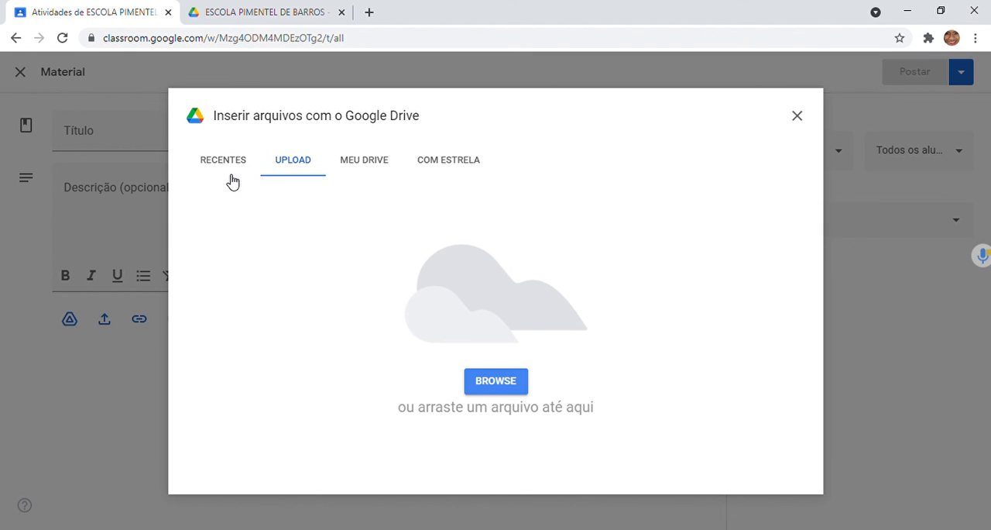
pyautogui.click(502, 382)
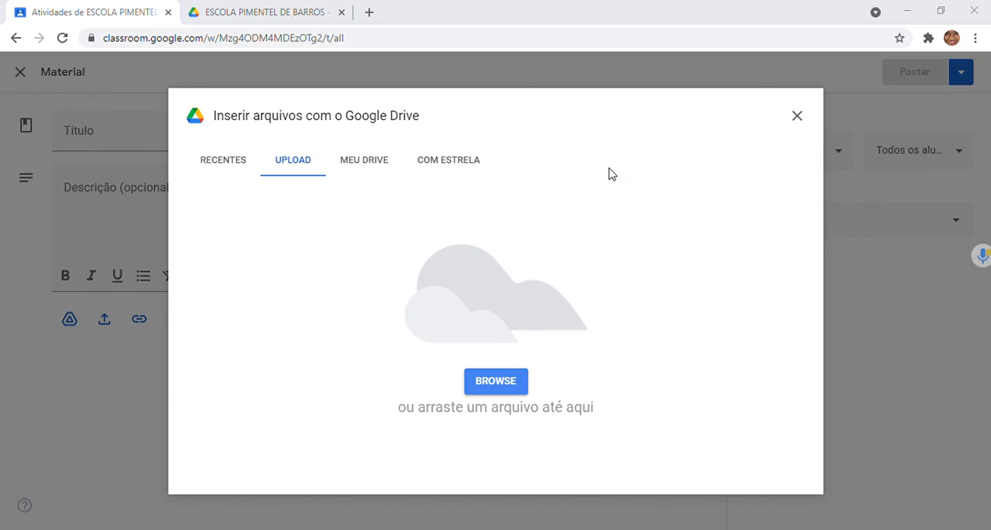
pyautogui.doubleClick(781, 233)
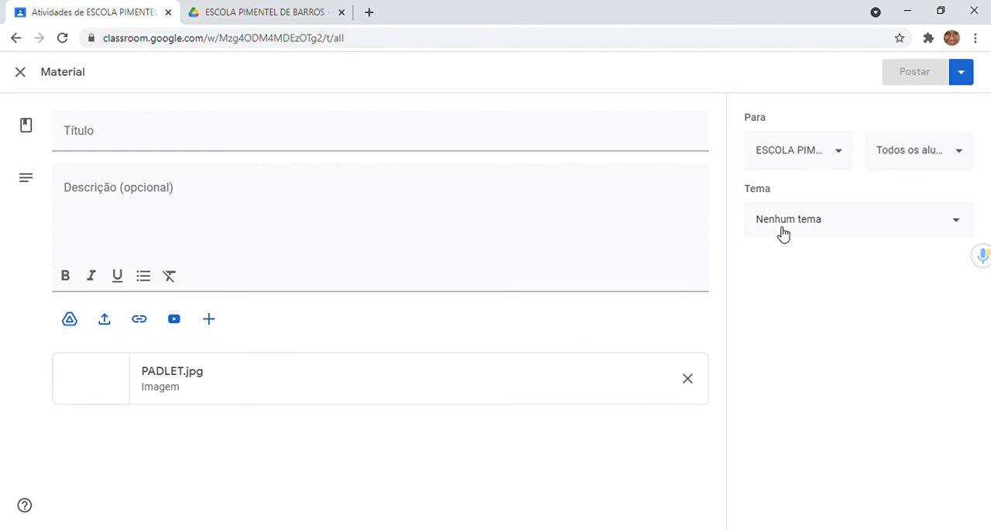
pyautogui.click(106, 319)
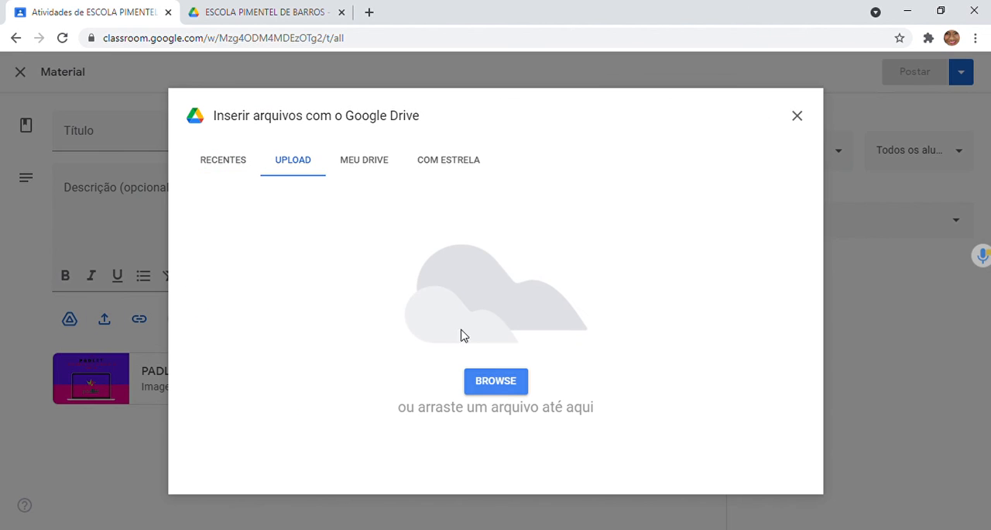
pyautogui.click(501, 387)
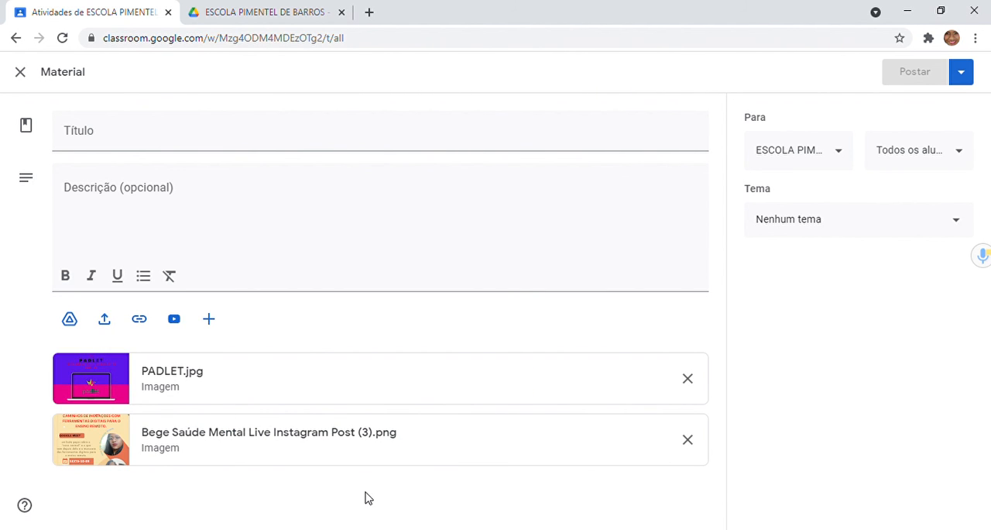
# Step: Check the material's posting options and assign it a new theme named "material de complentação"
pyautogui.click(961, 72)
pyautogui.click(856, 302)
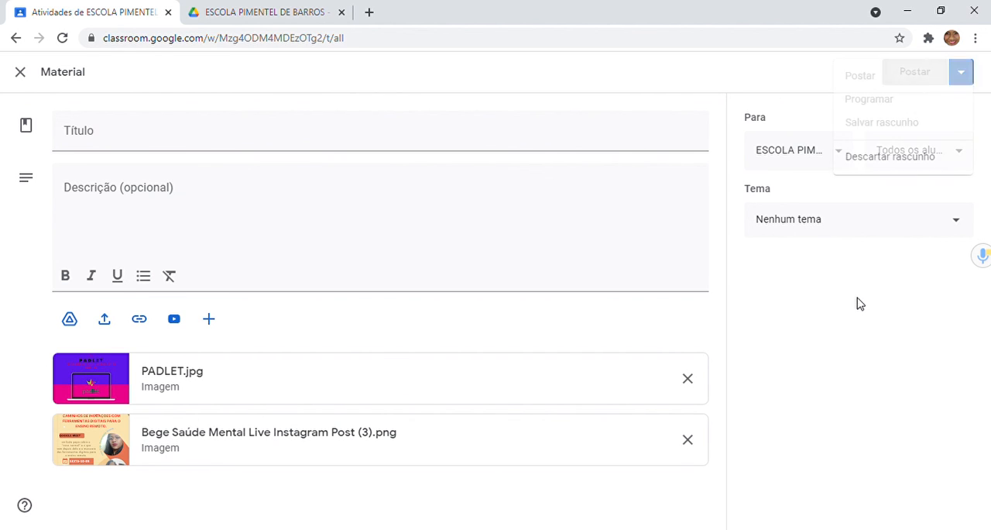
pyautogui.click(870, 227)
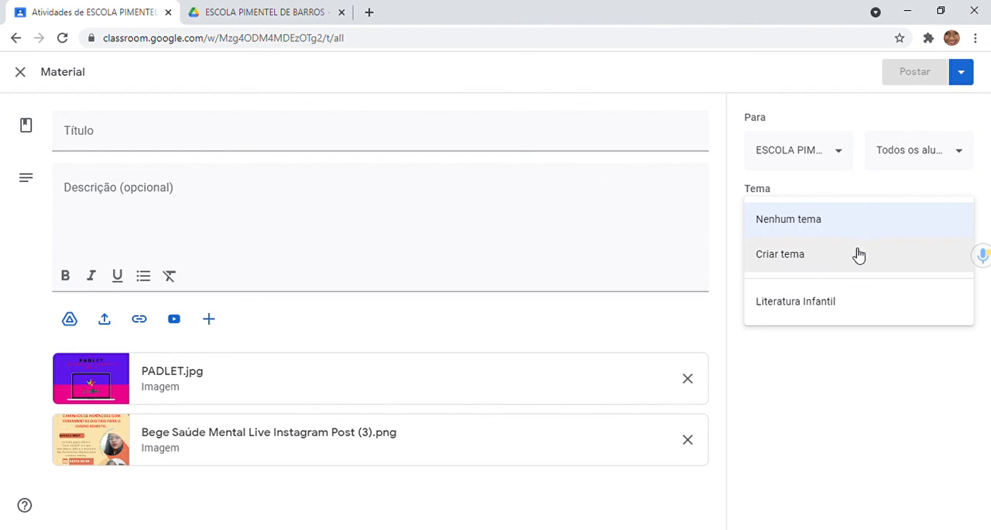
pyautogui.click(858, 256)
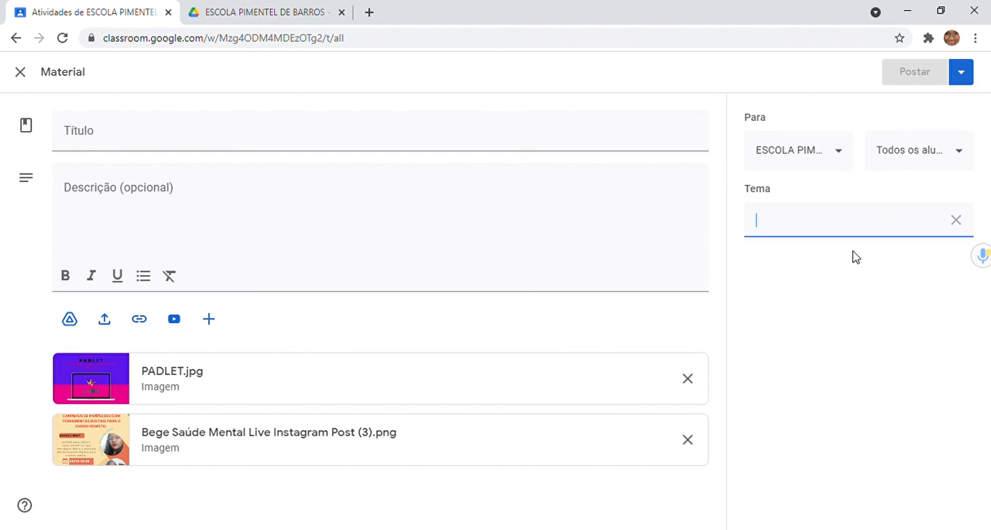
pyautogui.write('material')
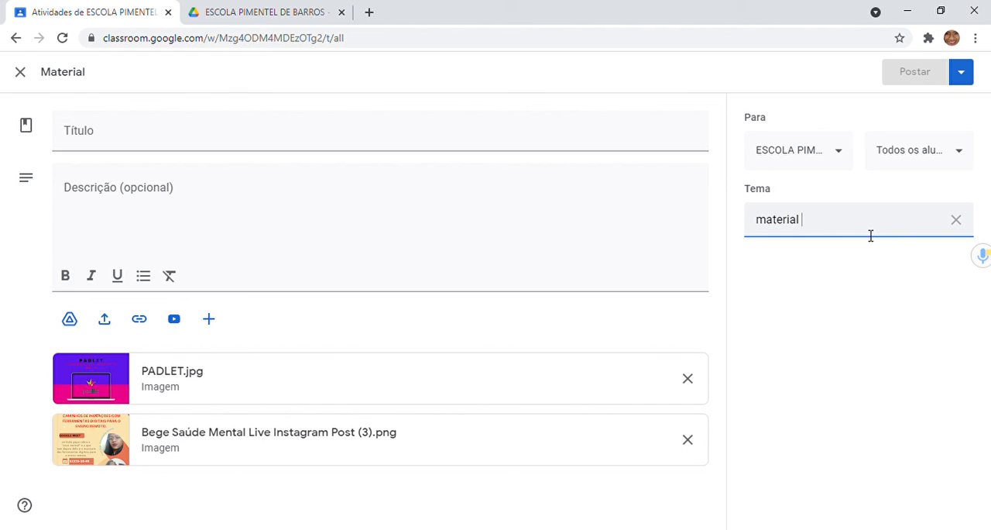
pyautogui.write(' de complentação')
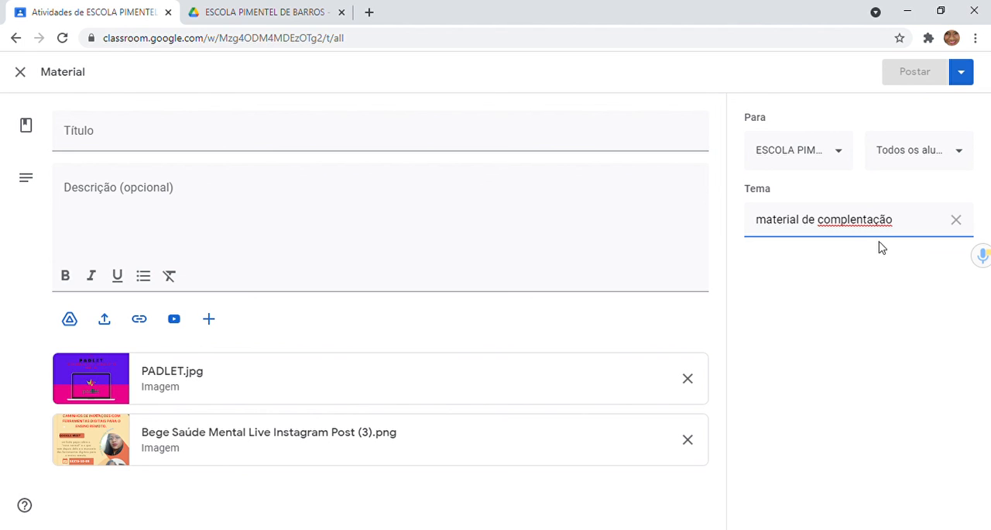
pyautogui.click(914, 290)
# Step: Examine which students and classes the material can be sent to, without changing the recipients
pyautogui.click(959, 155)
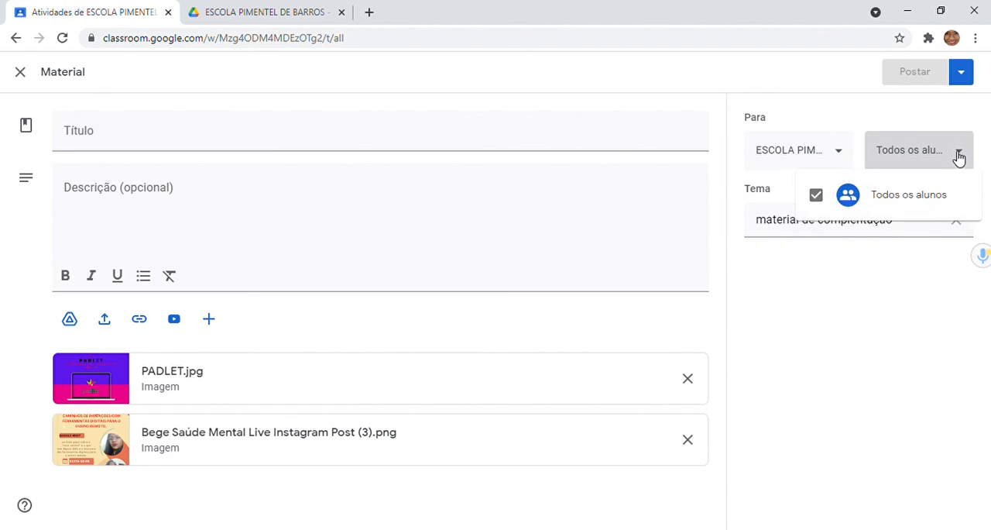
pyautogui.click(959, 155)
pyautogui.click(845, 158)
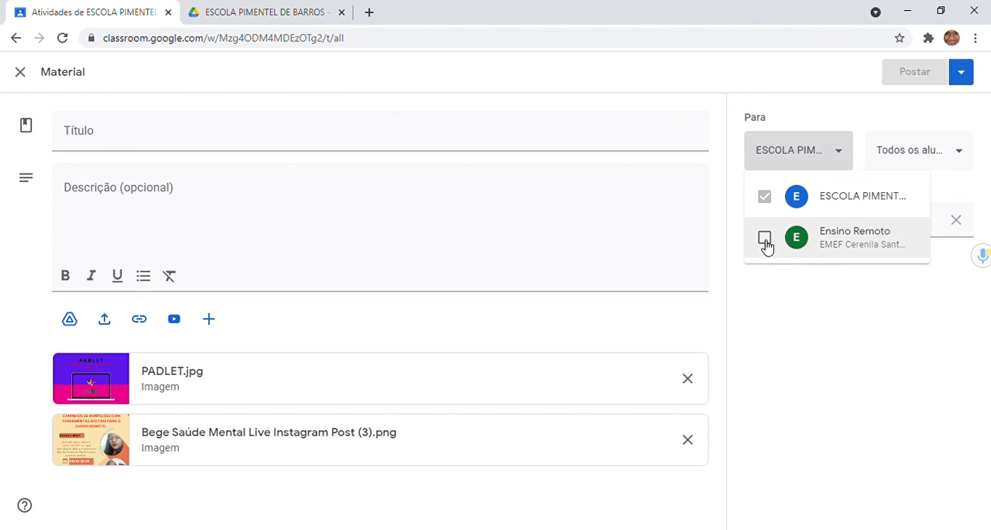
pyautogui.click(866, 332)
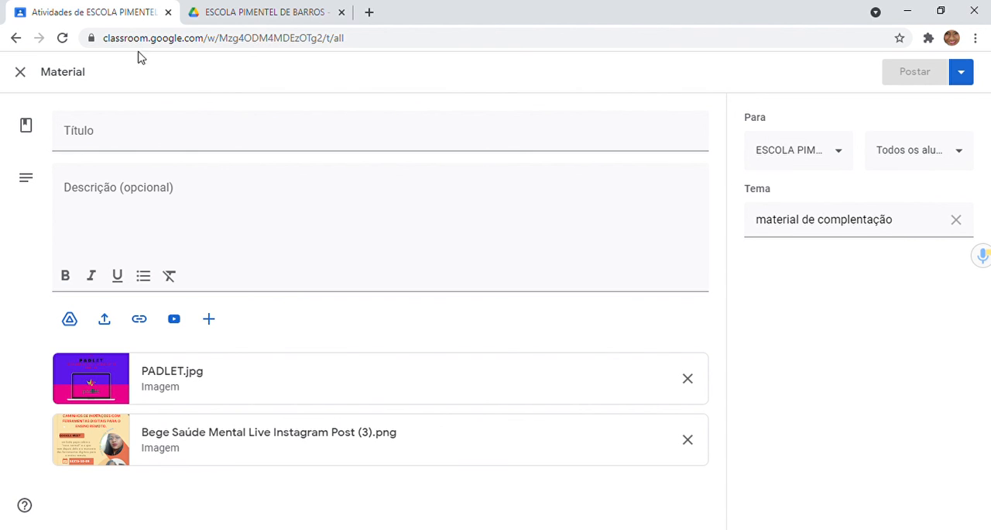
# Step: Title the material "Material de Estudo" and post it to the class
pyautogui.click(107, 136)
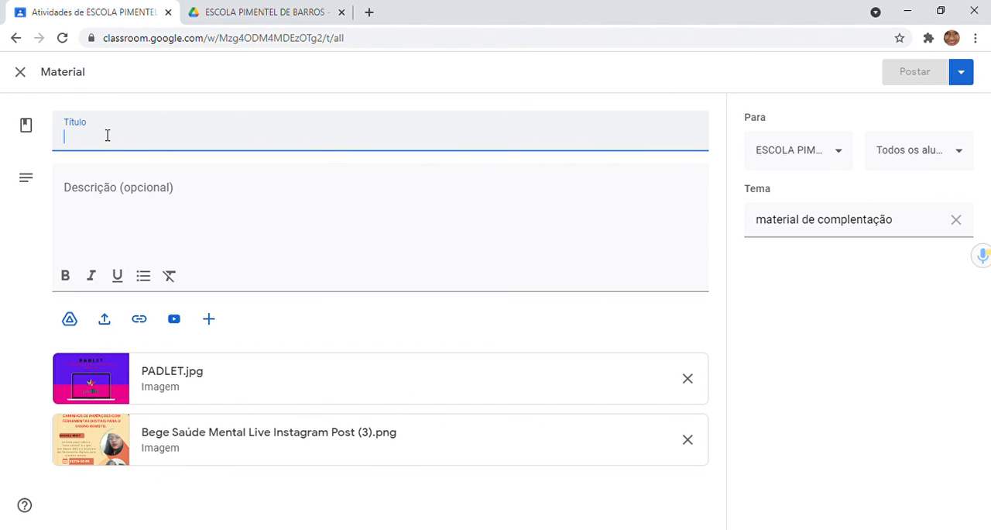
pyautogui.write('Materi')
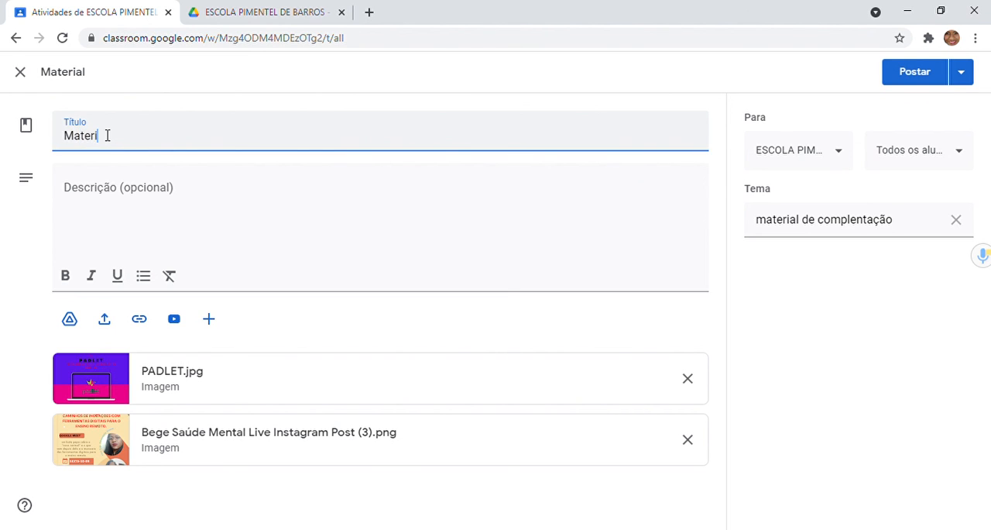
pyautogui.write('al de Estudo')
pyautogui.click(248, 261)
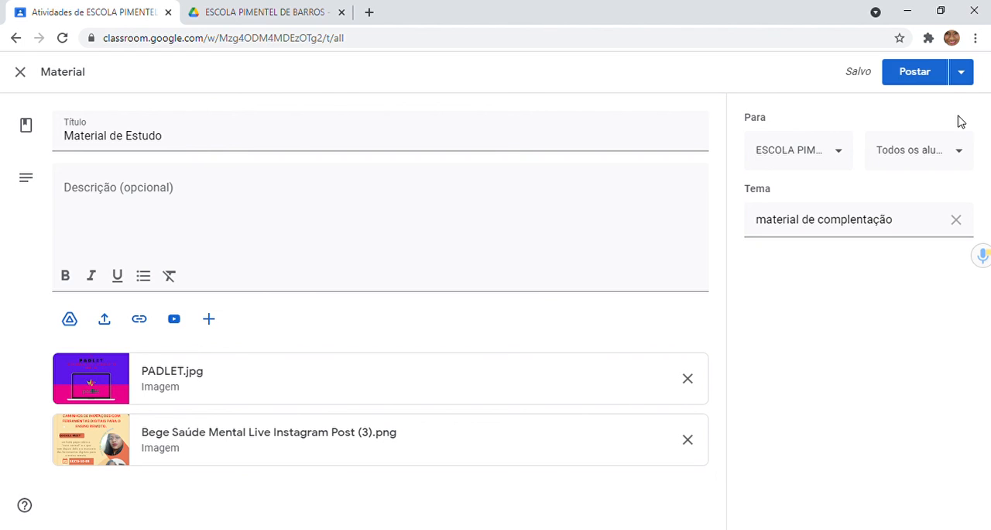
pyautogui.click(967, 83)
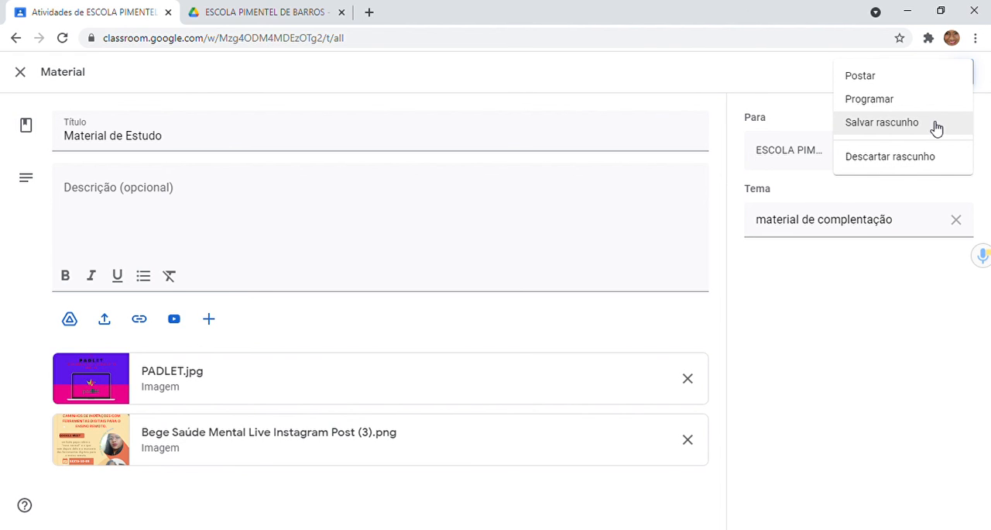
pyautogui.click(914, 84)
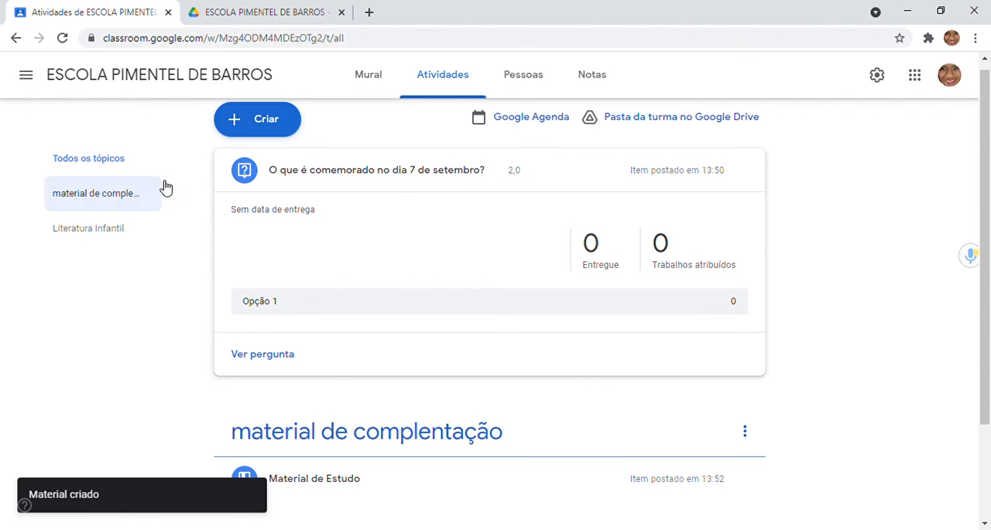
# Step: Review the published posts on the class's Mural page
pyautogui.click(368, 85)
pyautogui.moveTo(988, 215); pyautogui.dragTo(978, 376)
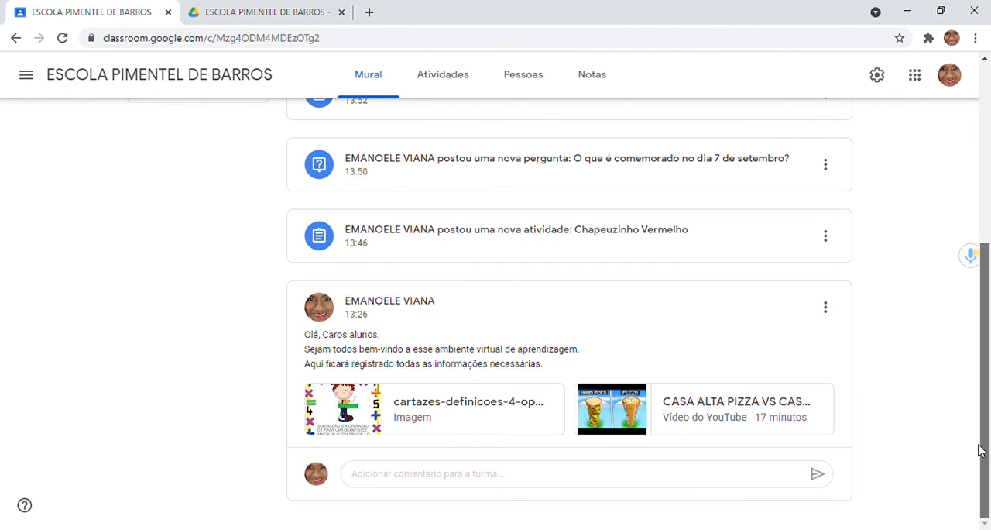
pyautogui.scroll(3, 981, 451)
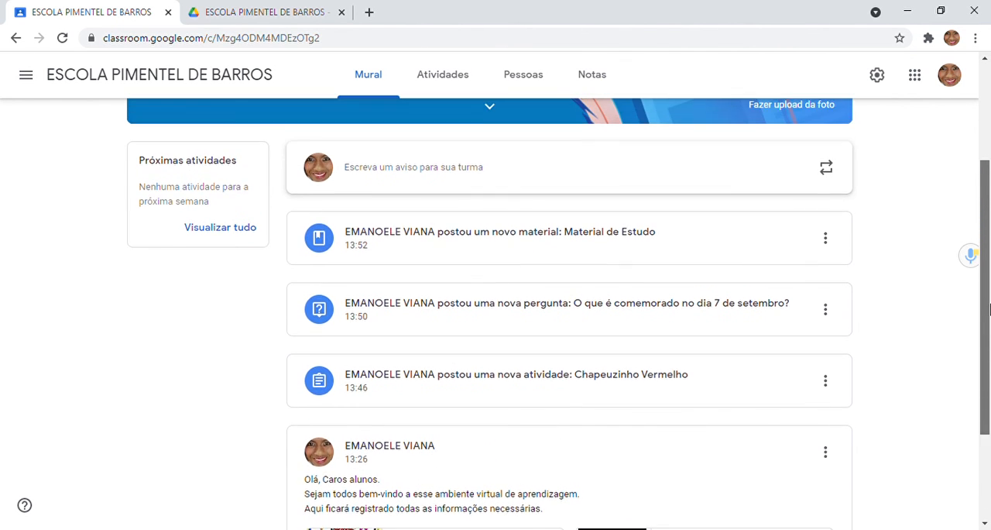
pyautogui.moveTo(990, 281)
pyautogui.mouseDown()
pyautogui.moveTo(990, 258)
pyautogui.moveTo(988, 290)
pyautogui.mouseUp()
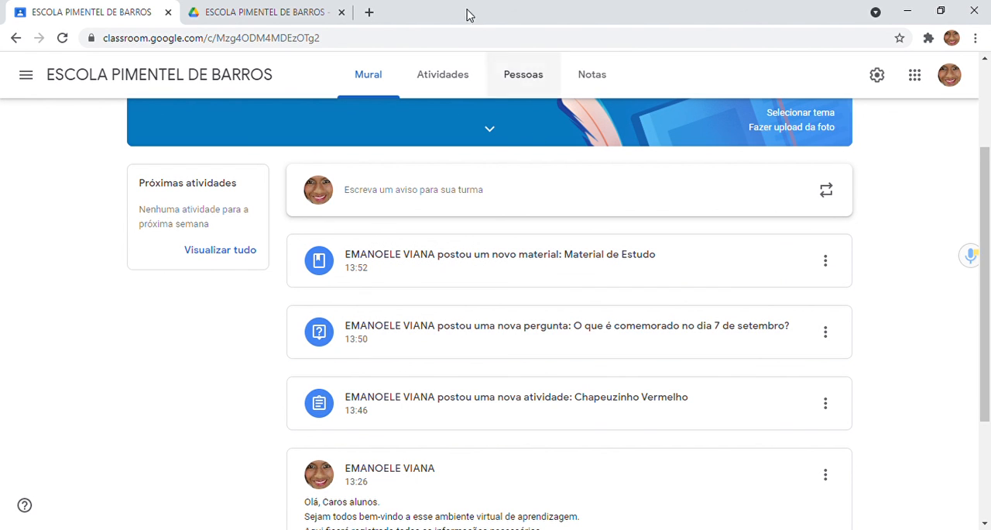
# Step: Examine the 7 de setembro question's student answers, the Material de Estudo attachments and the Chapeuzinho Vermelho activity's student work
pyautogui.click(450, 75)
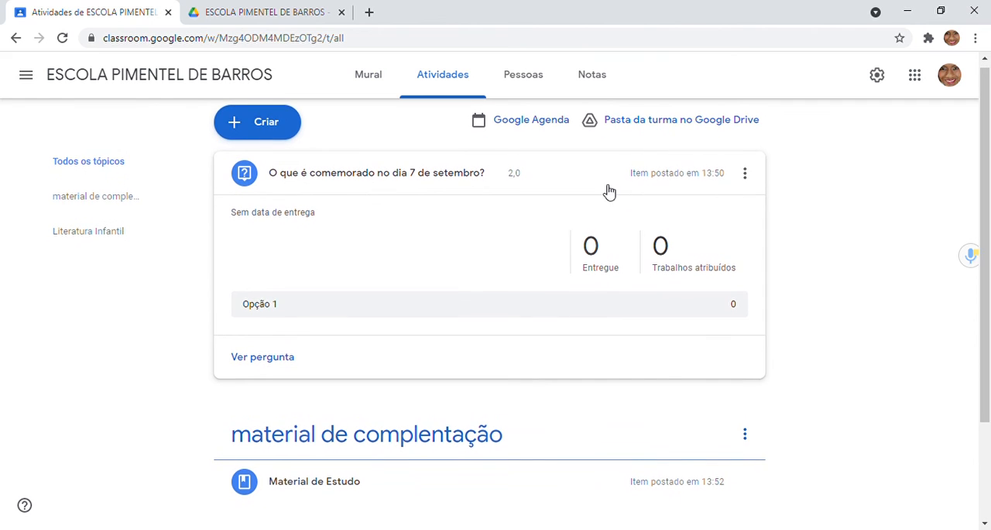
pyautogui.click(264, 359)
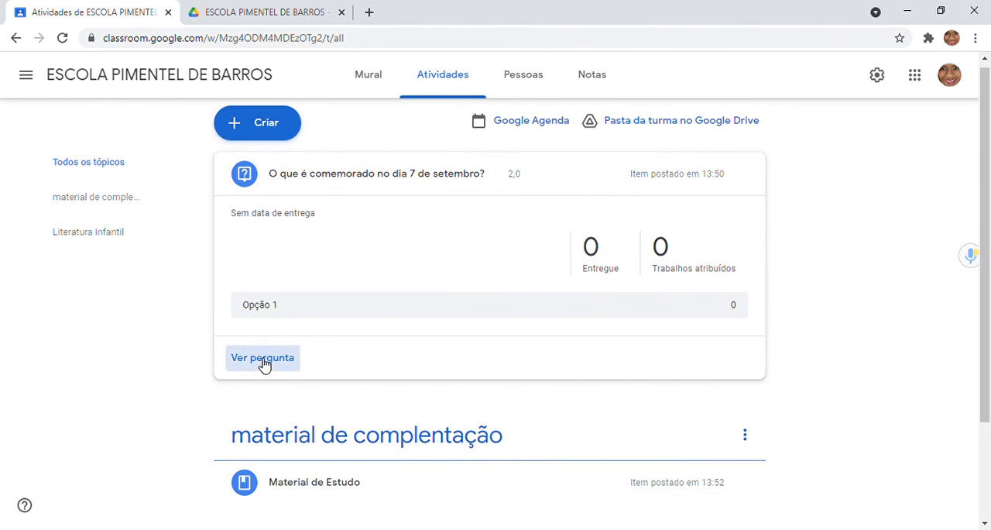
pyautogui.click(16, 37)
pyautogui.moveTo(987, 188); pyautogui.dragTo(985, 278)
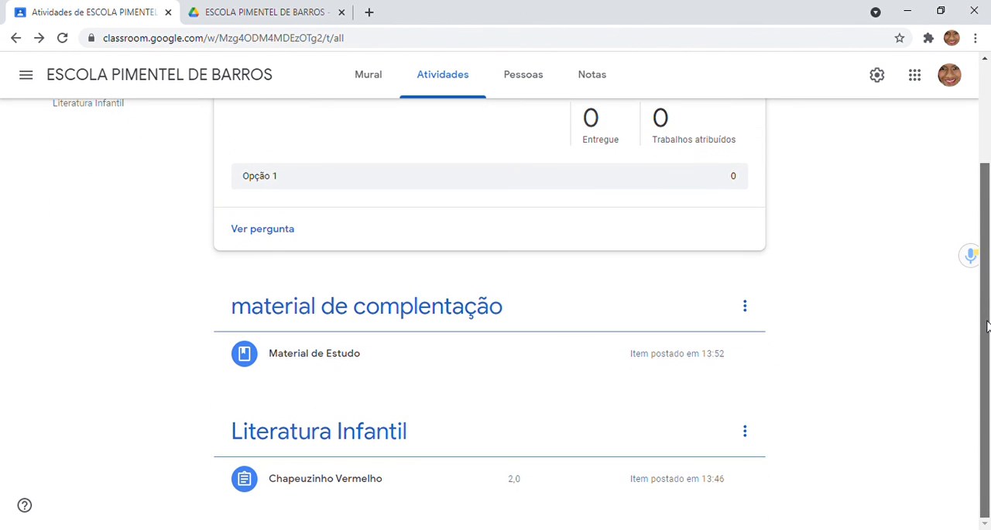
pyautogui.click(384, 357)
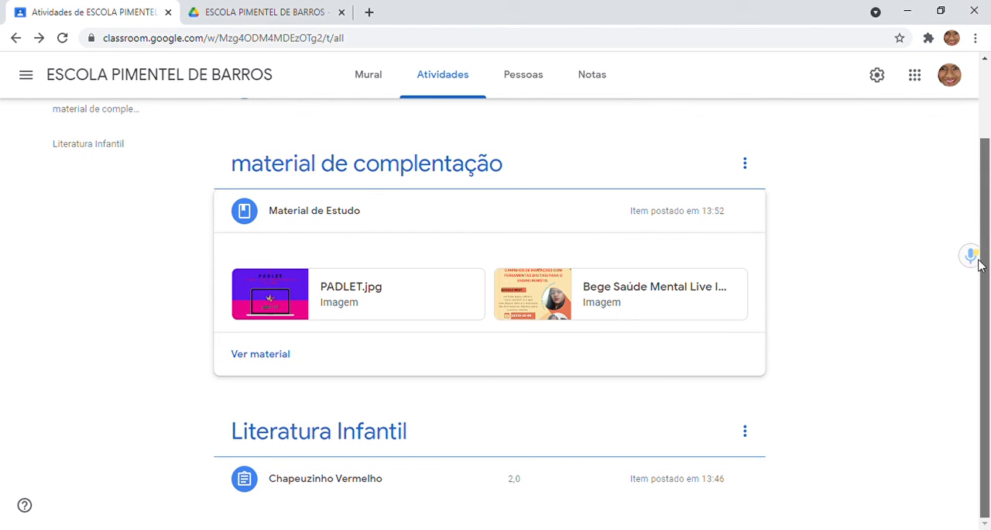
pyautogui.click(310, 488)
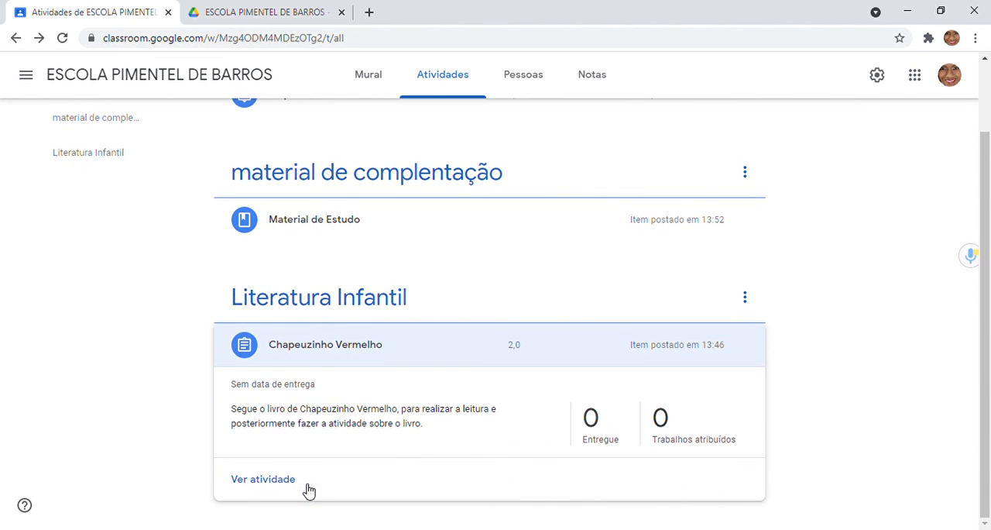
pyautogui.click(257, 492)
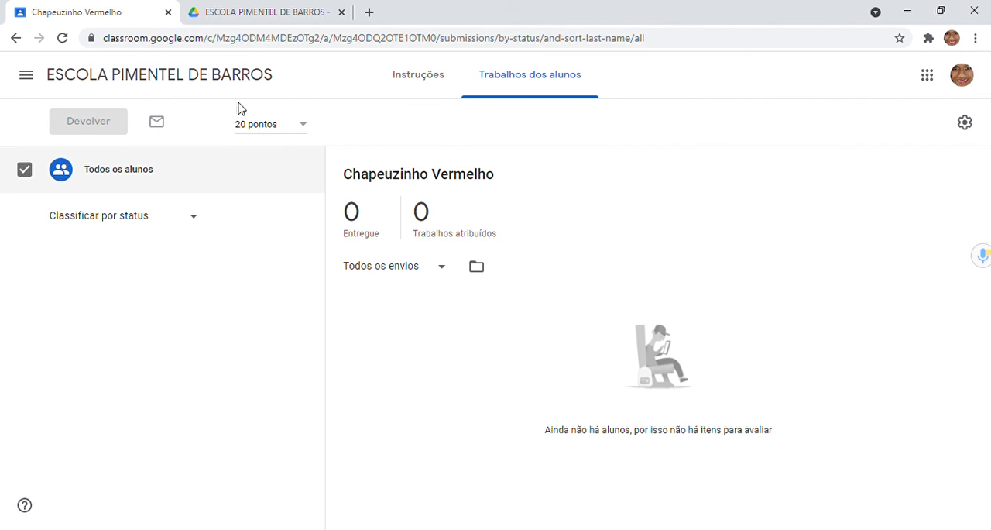
pyautogui.click(16, 37)
pyautogui.click(16, 38)
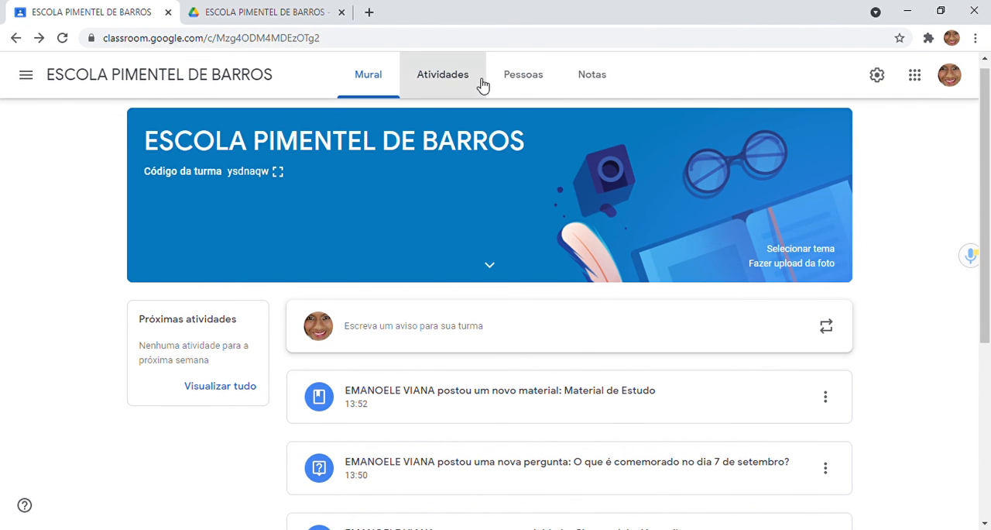
# Step: Add a theme named "Analise de texto" to the class activities and check its page
pyautogui.click(480, 84)
pyautogui.click(257, 132)
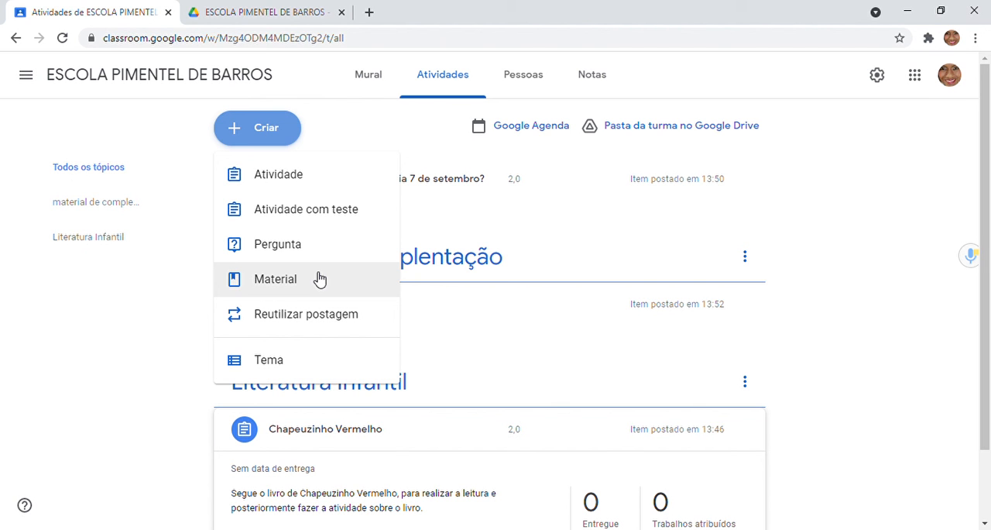
pyautogui.click(299, 358)
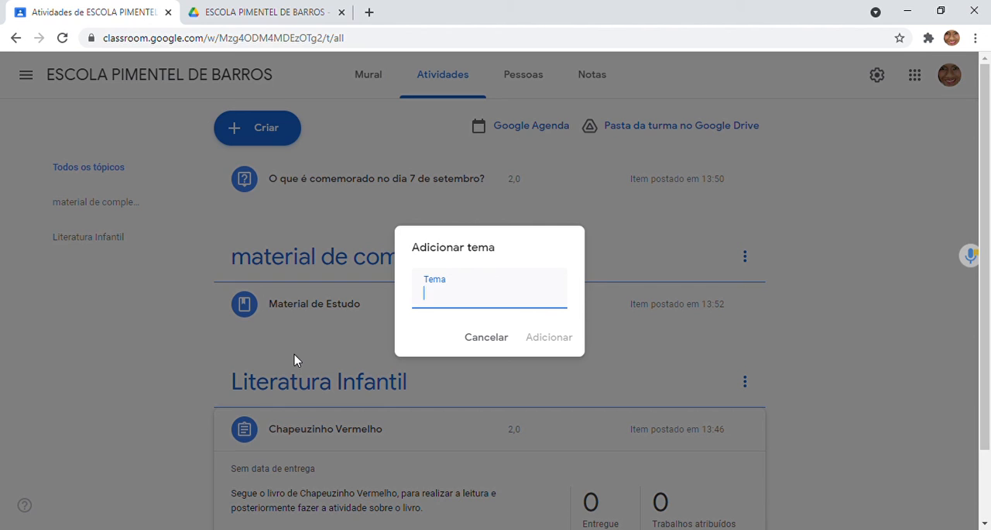
pyautogui.write('Analise de texto')
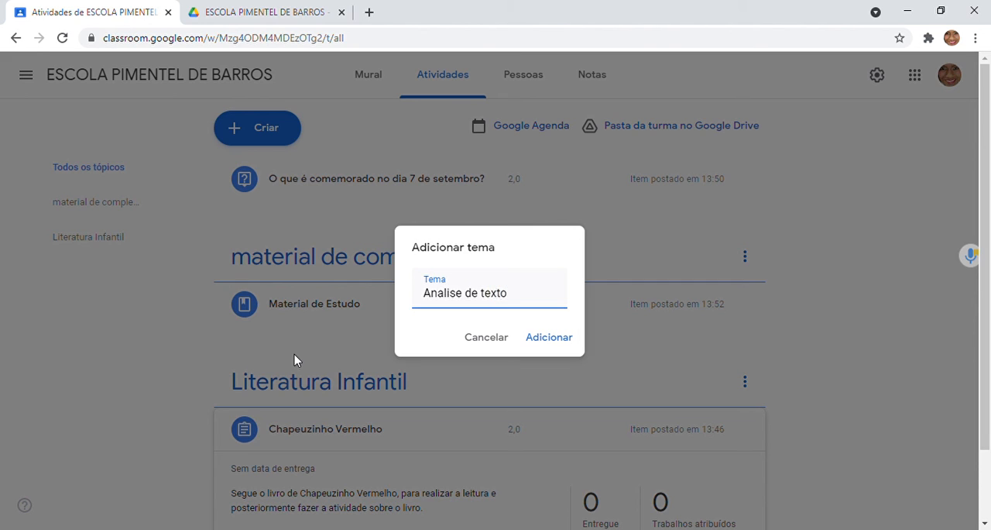
pyautogui.click(558, 338)
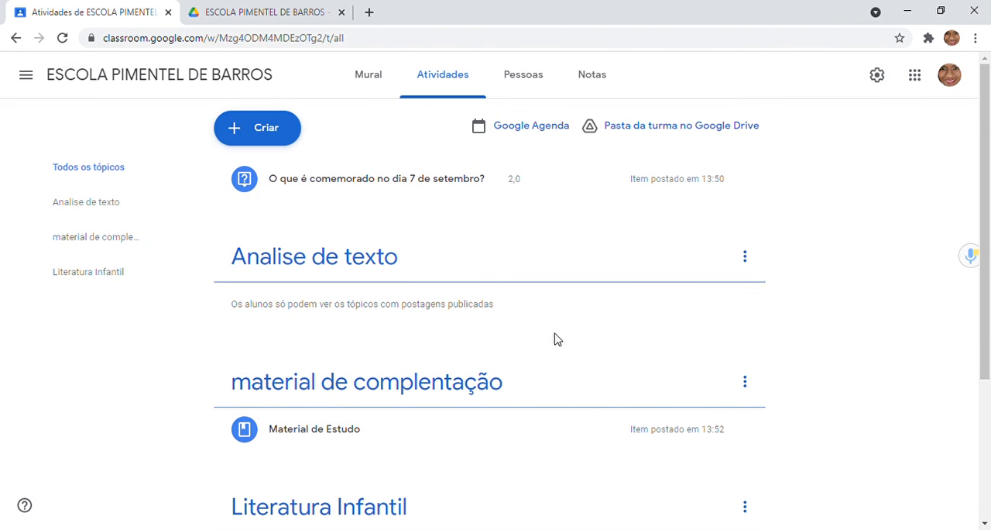
pyautogui.click(385, 260)
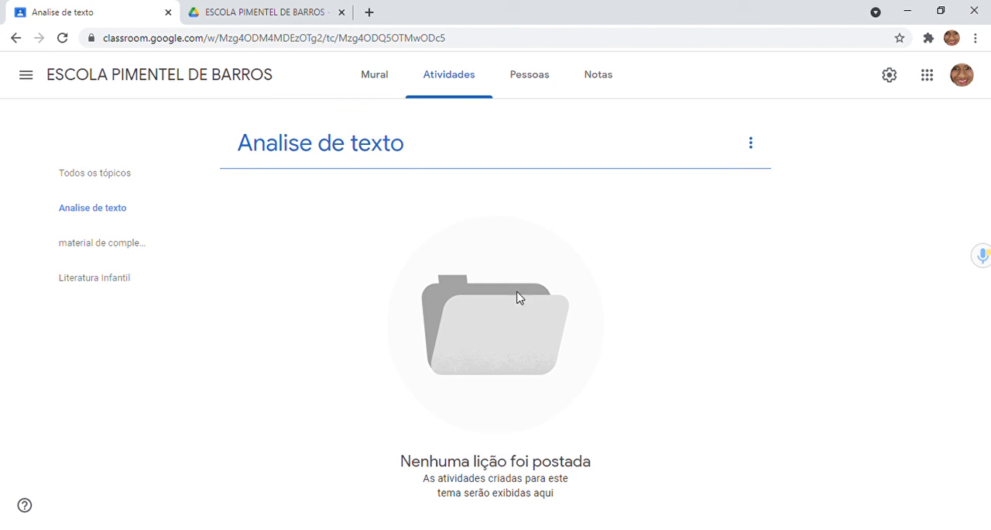
pyautogui.click(16, 38)
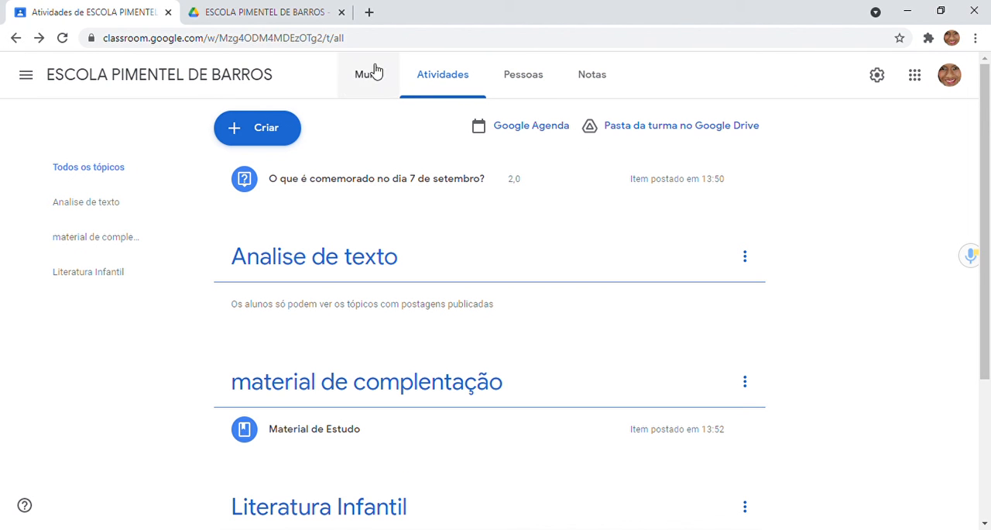
# Step: Start a new activity with a test and assign it the "Analise de texto" theme
pyautogui.click(261, 126)
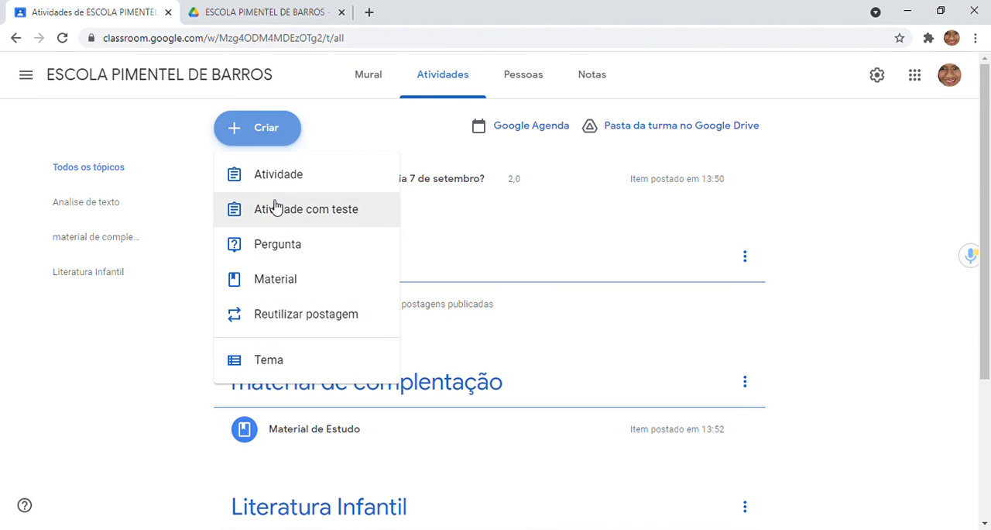
pyautogui.click(311, 211)
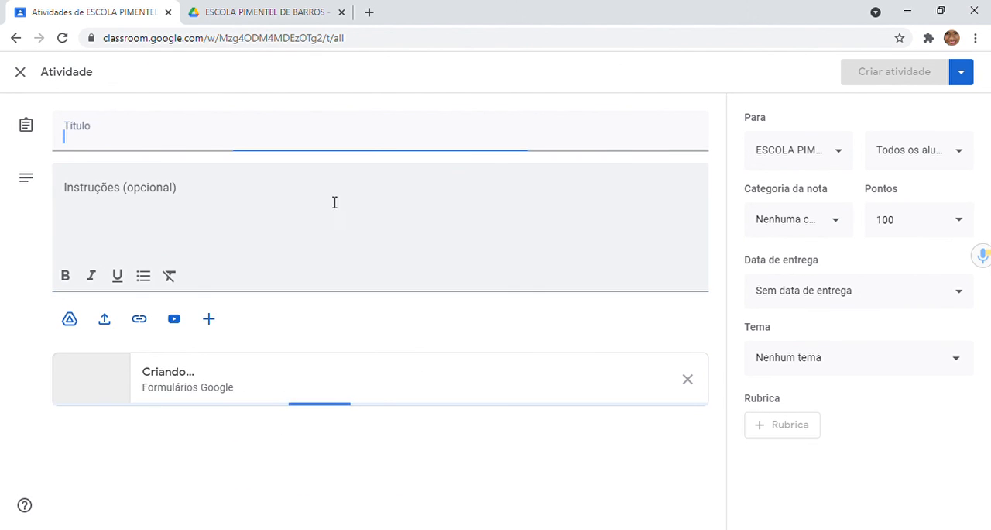
pyautogui.click(915, 369)
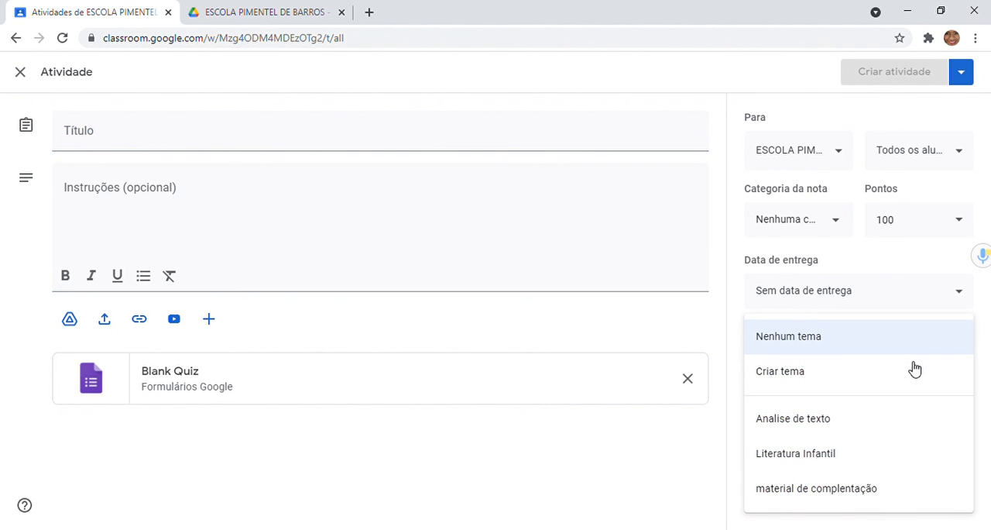
pyautogui.click(809, 440)
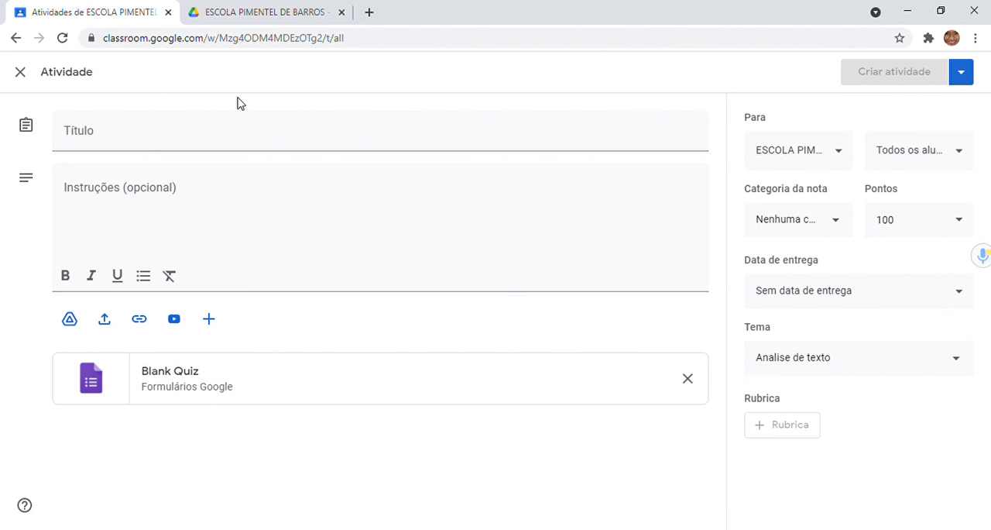
# Step: Title the test activity "tema teste", create it and expand its entry in the activities list
pyautogui.click(162, 148)
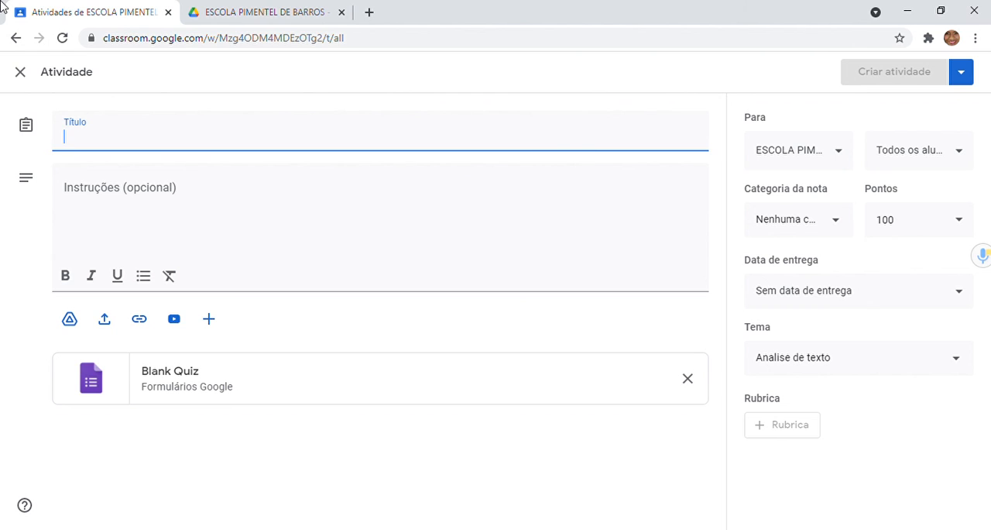
pyautogui.write('tema teste')
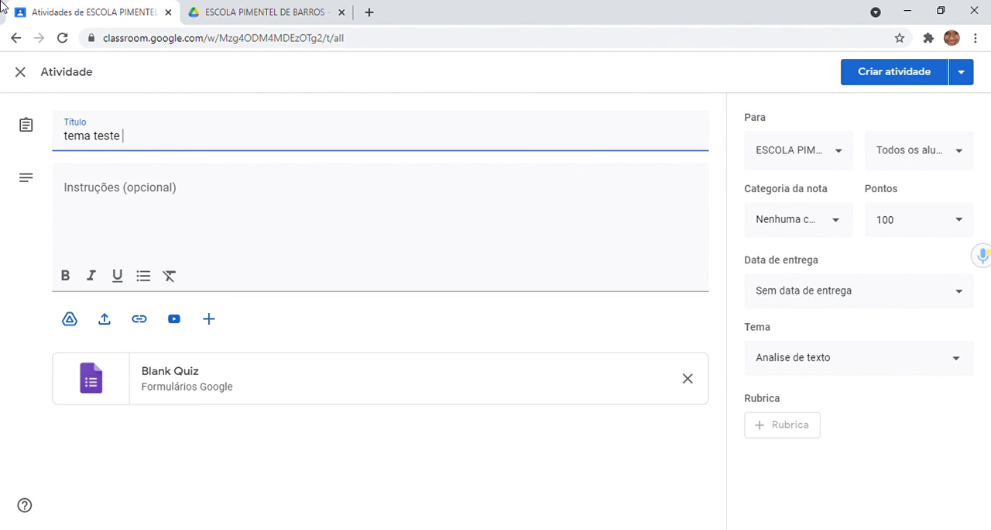
pyautogui.click(926, 75)
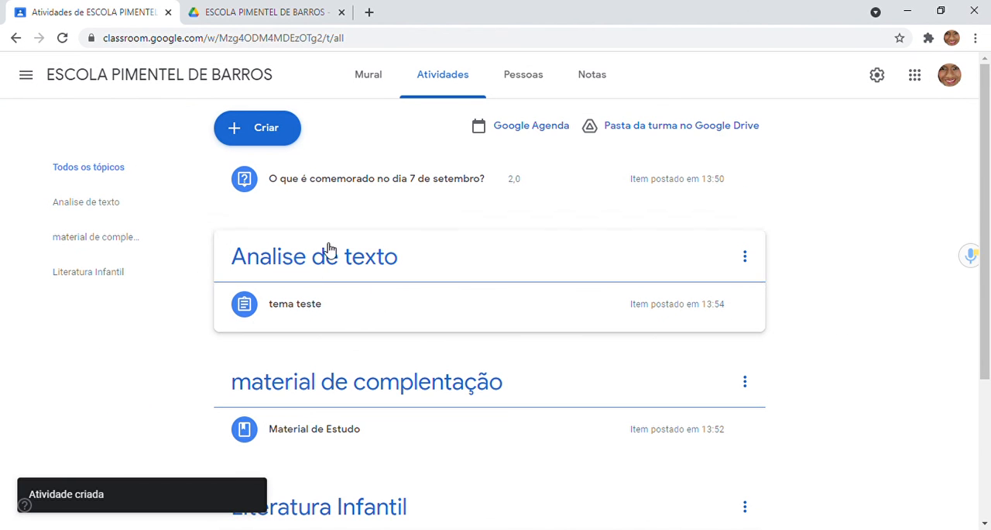
pyautogui.click(319, 309)
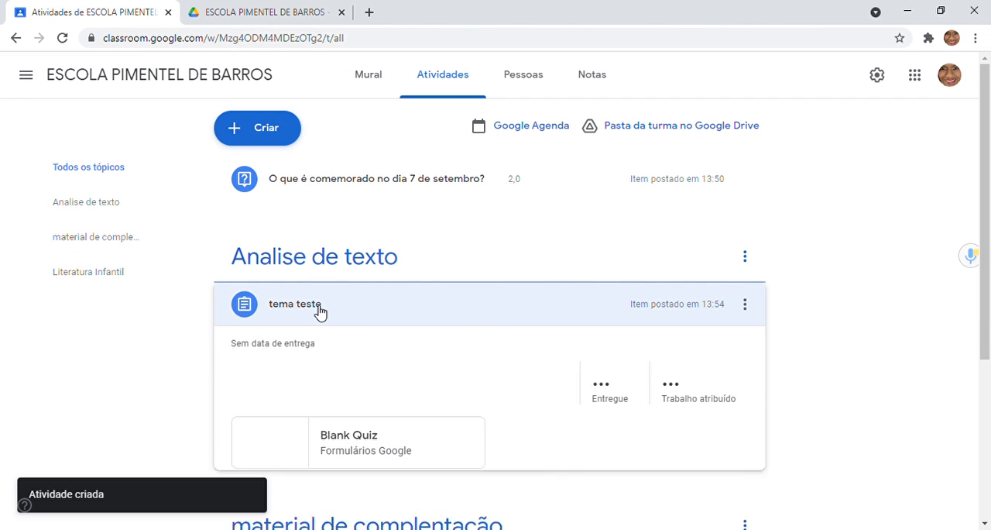
pyautogui.moveTo(990, 235); pyautogui.dragTo(989, 202)
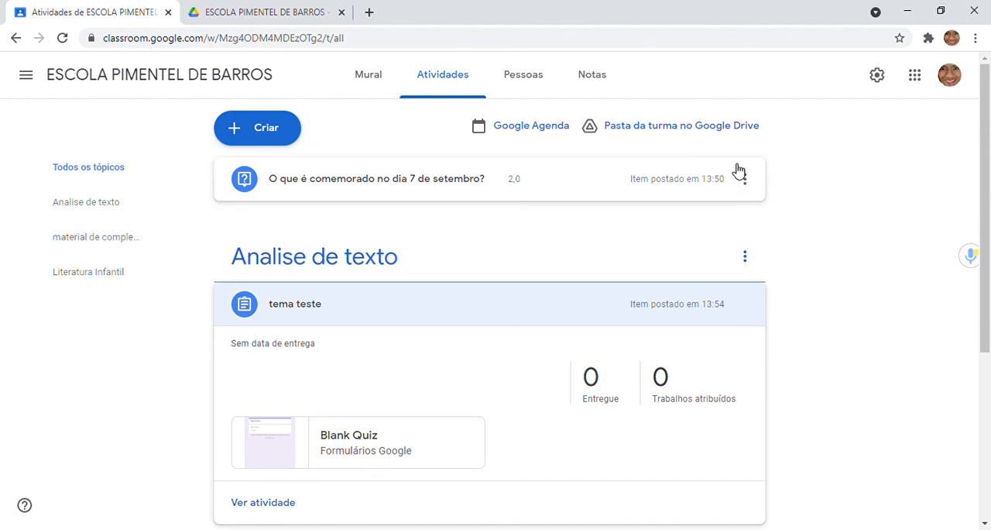
# Step: Look through the class's Pessoas, Notas and Atividades pages, ending on the Mural
pyautogui.click(515, 92)
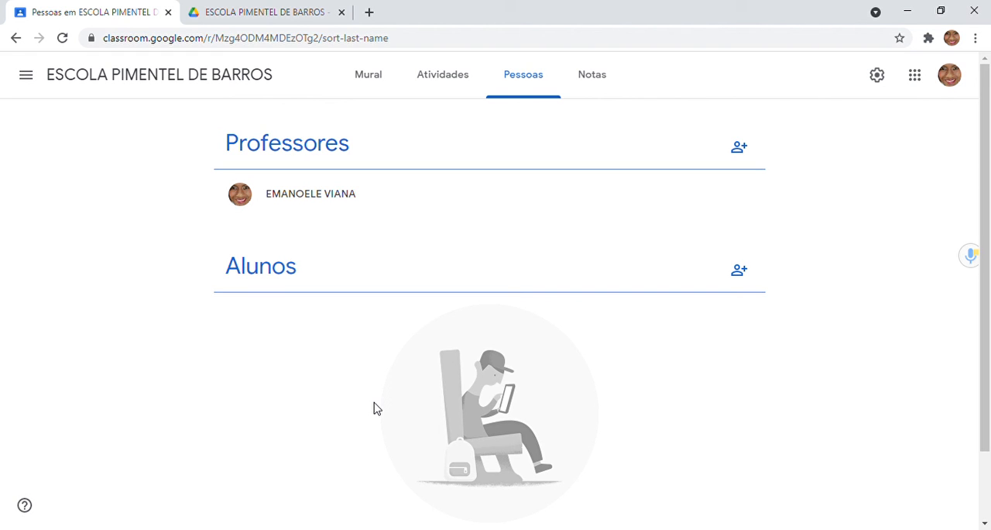
pyautogui.click(598, 87)
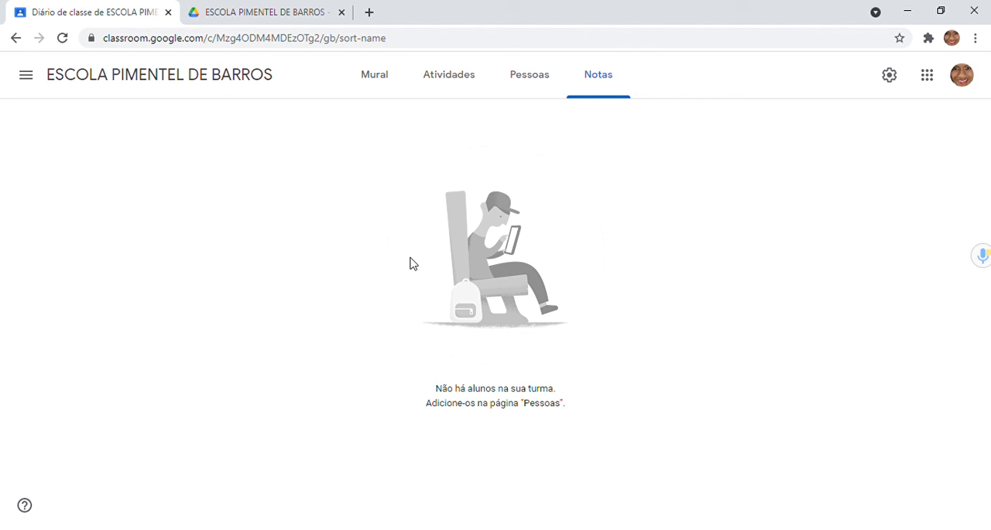
pyautogui.click(530, 74)
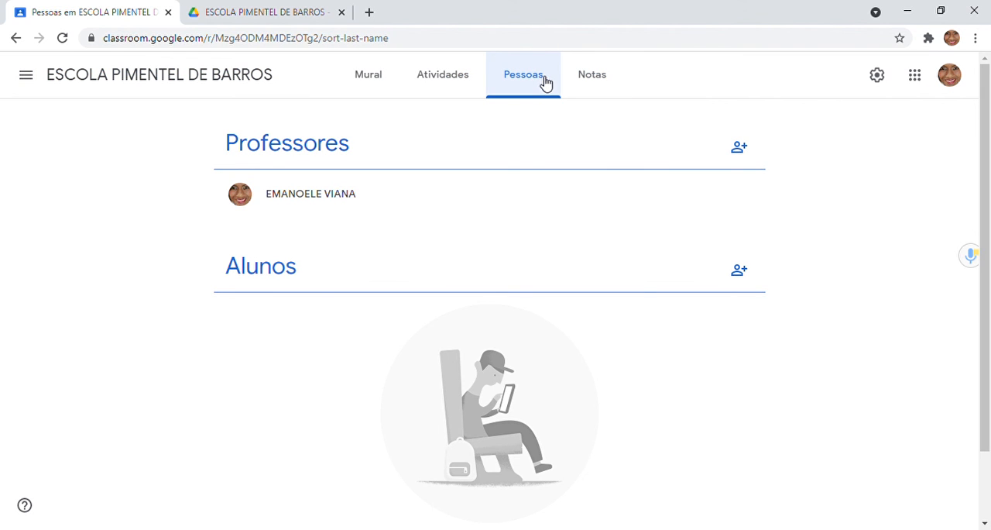
pyautogui.click(456, 75)
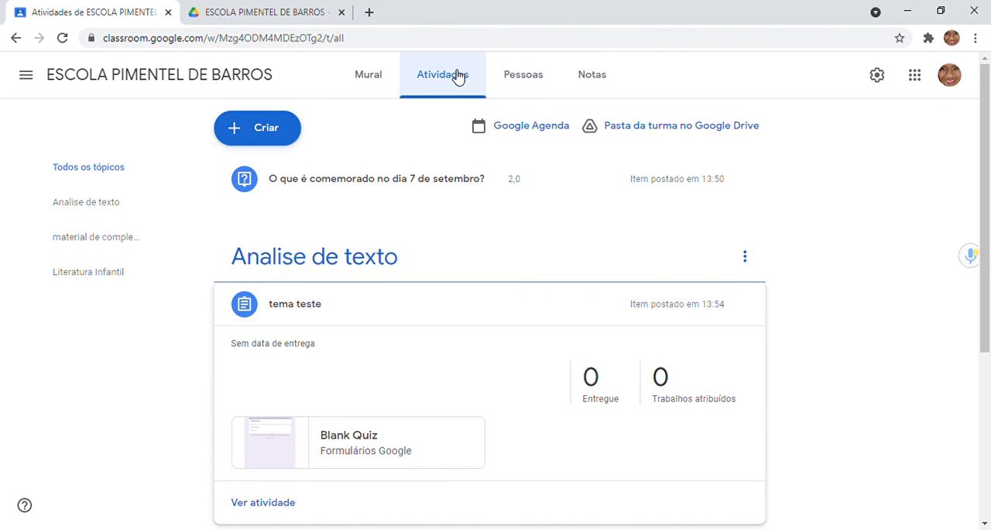
pyautogui.click(380, 73)
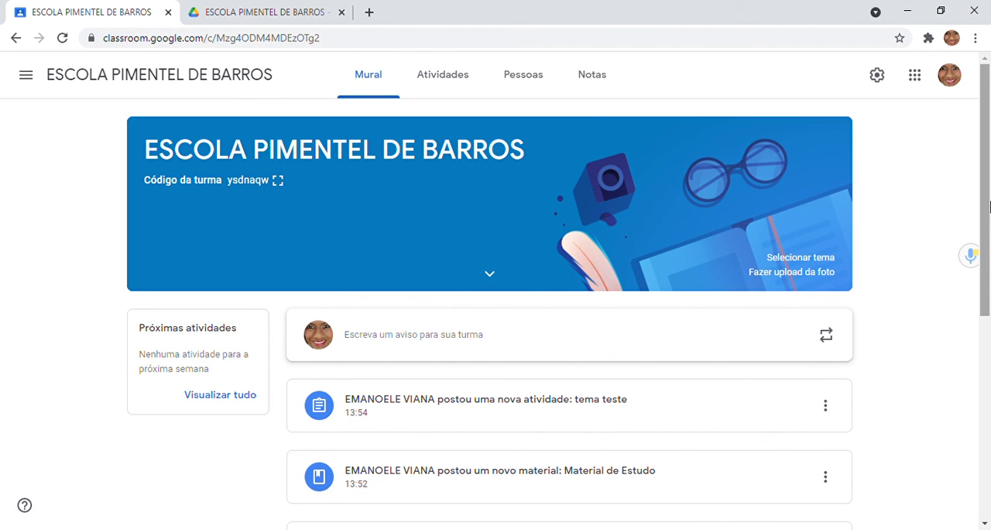
# Step: Review the class's Atividades, Pessoas and Notas pages again, and return to the Mural to look over its posts down to the welcome announcement
pyautogui.moveTo(990, 206)
pyautogui.mouseDown()
pyautogui.moveTo(990, 461)
pyautogui.moveTo(986, 191)
pyautogui.mouseUp()
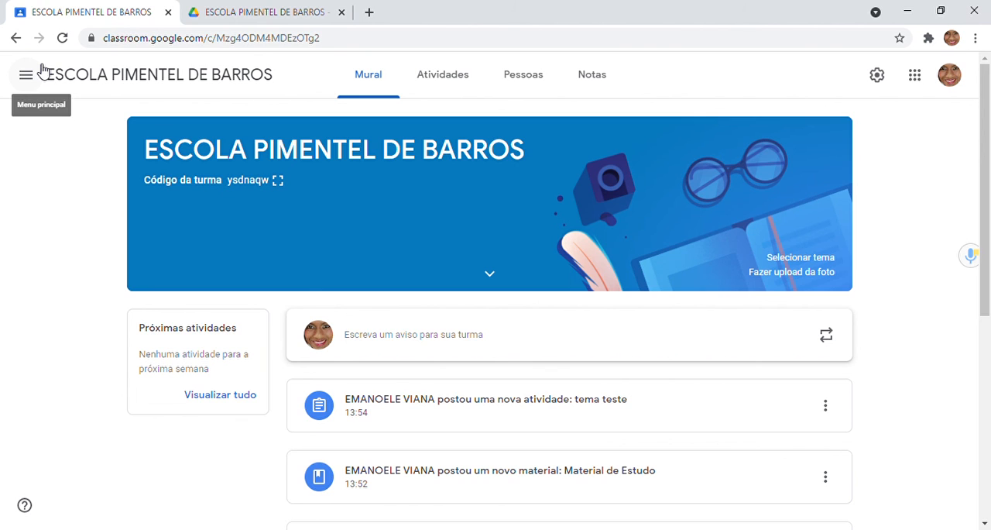
pyautogui.click(436, 77)
pyautogui.click(549, 73)
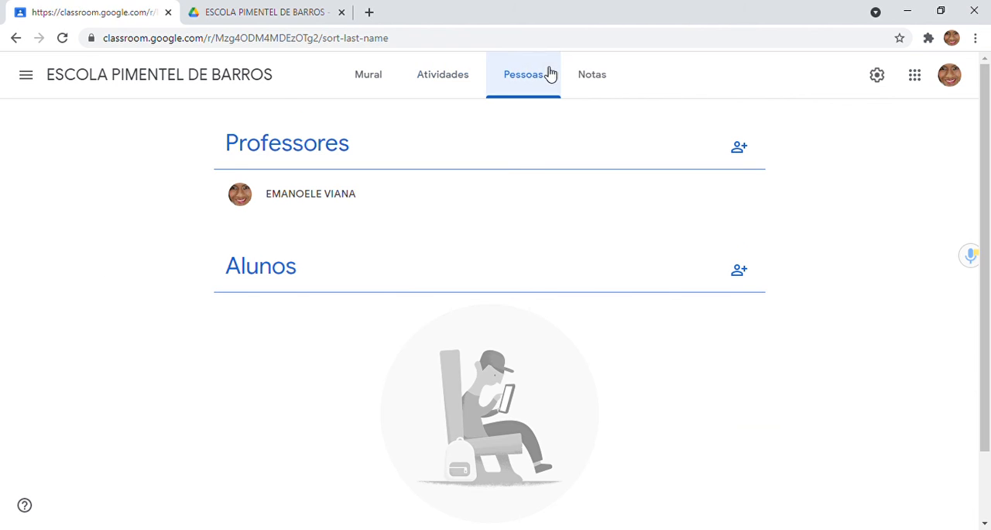
pyautogui.click(601, 75)
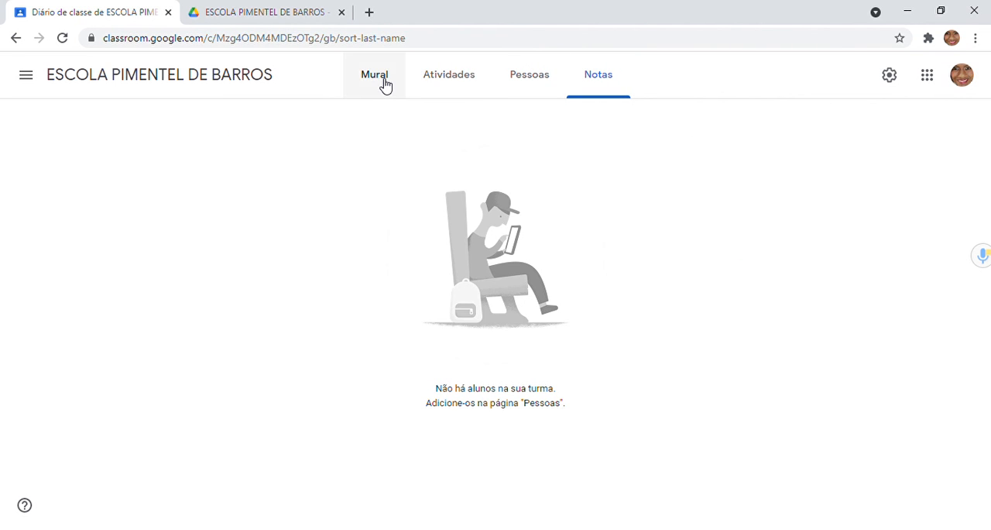
pyautogui.click(385, 84)
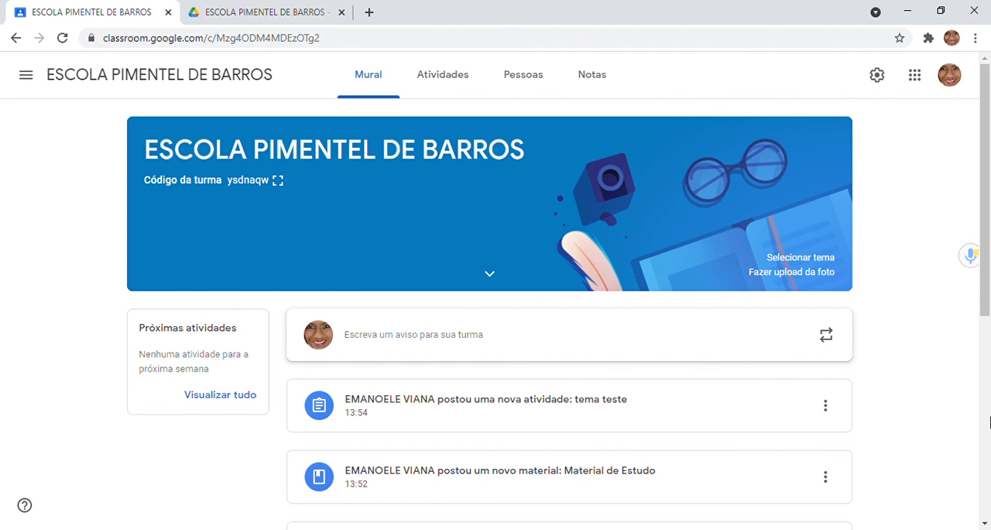
pyautogui.click(990, 419)
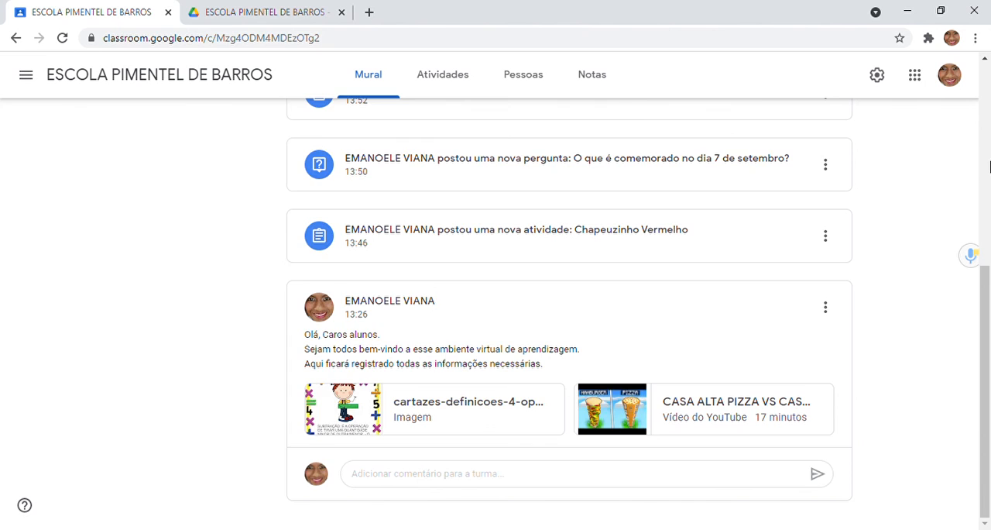
pyautogui.click(990, 162)
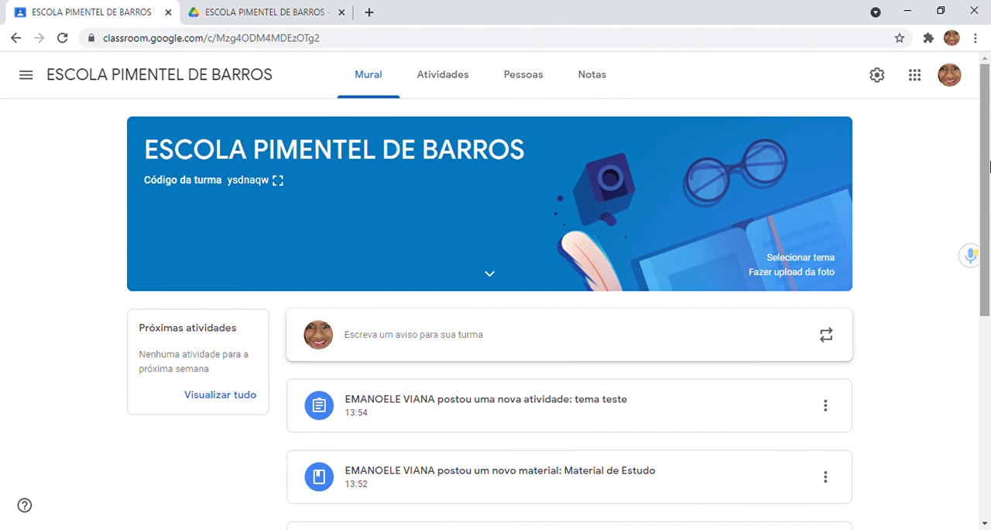